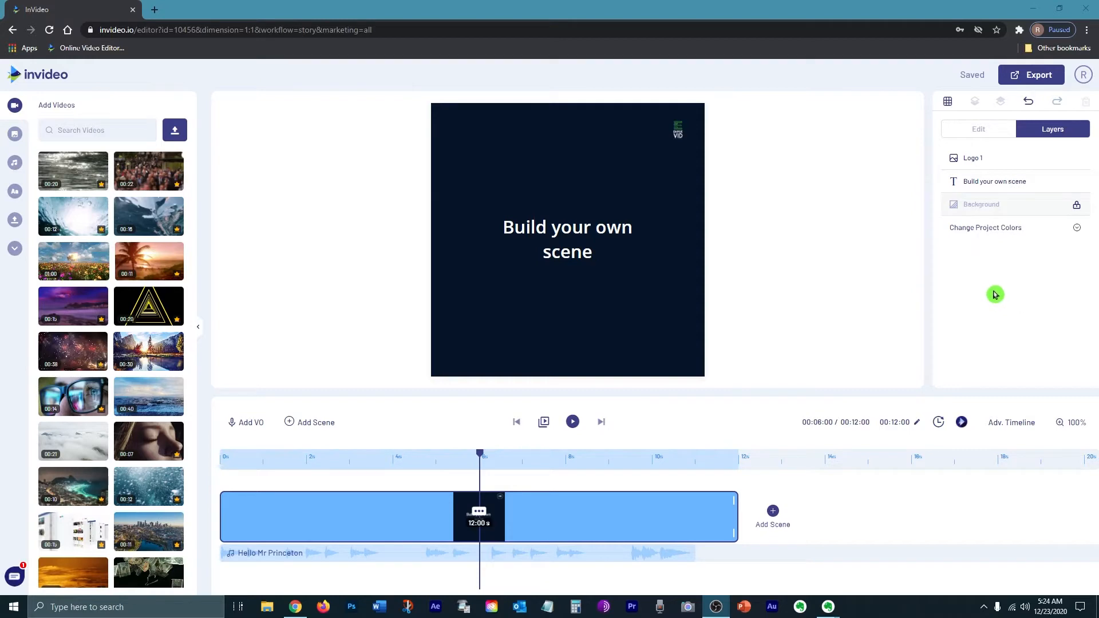
Inspect the editing options of the "Build your own scene" text and the logo, including animation and project colors.
{"action": "left_click", "coordinate": [563, 237]}
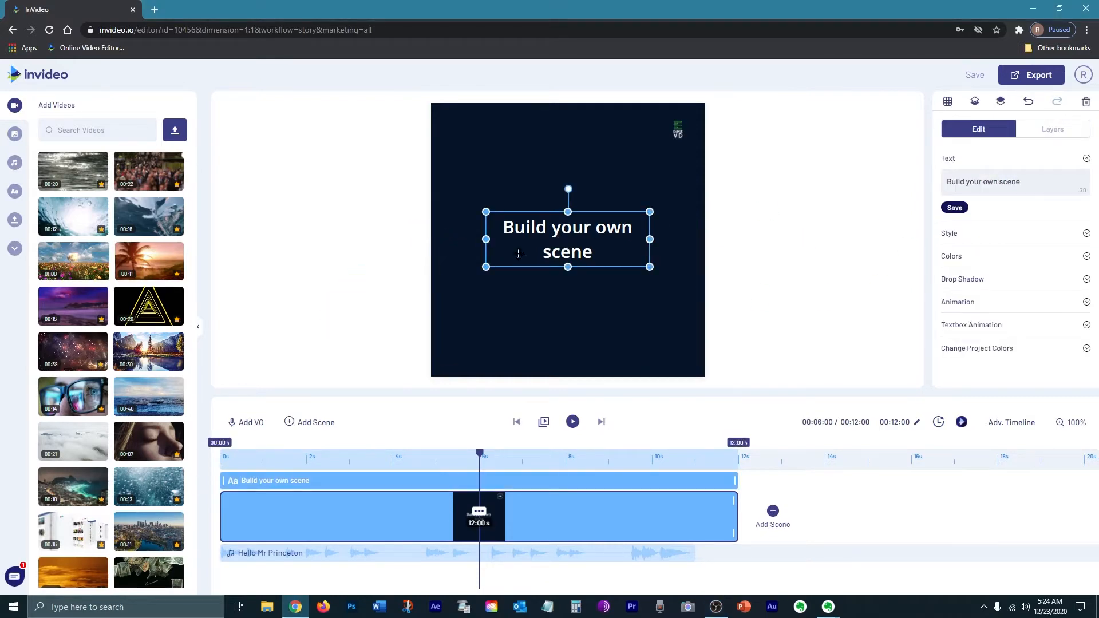
{"action": "left_click", "coordinate": [676, 141]}
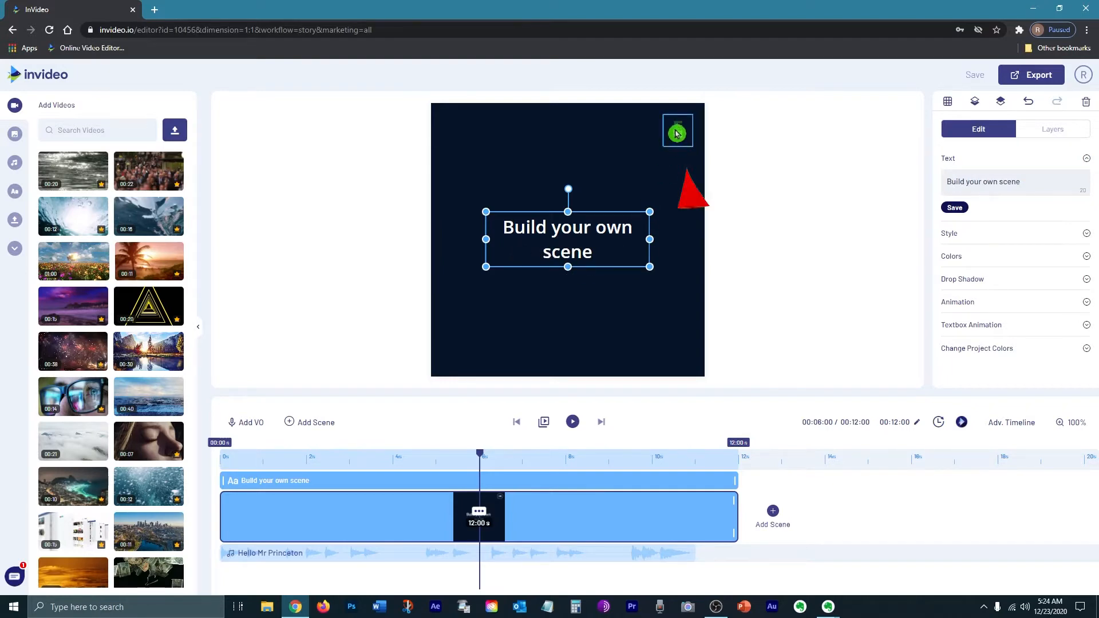
{"action": "left_click", "coordinate": [688, 174]}
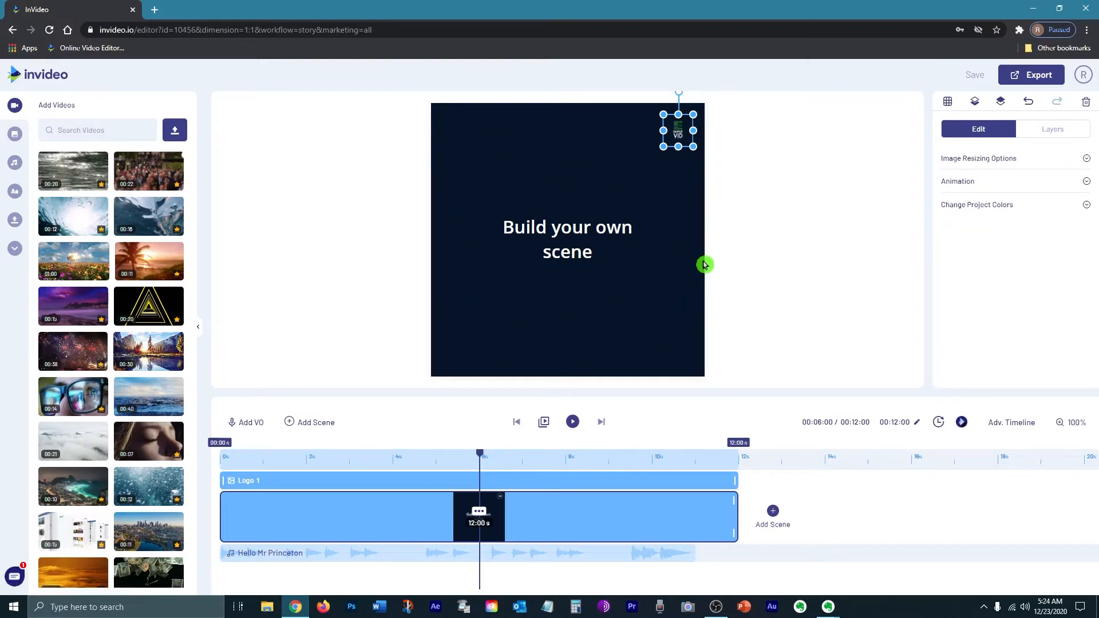
{"action": "left_click", "coordinate": [971, 183]}
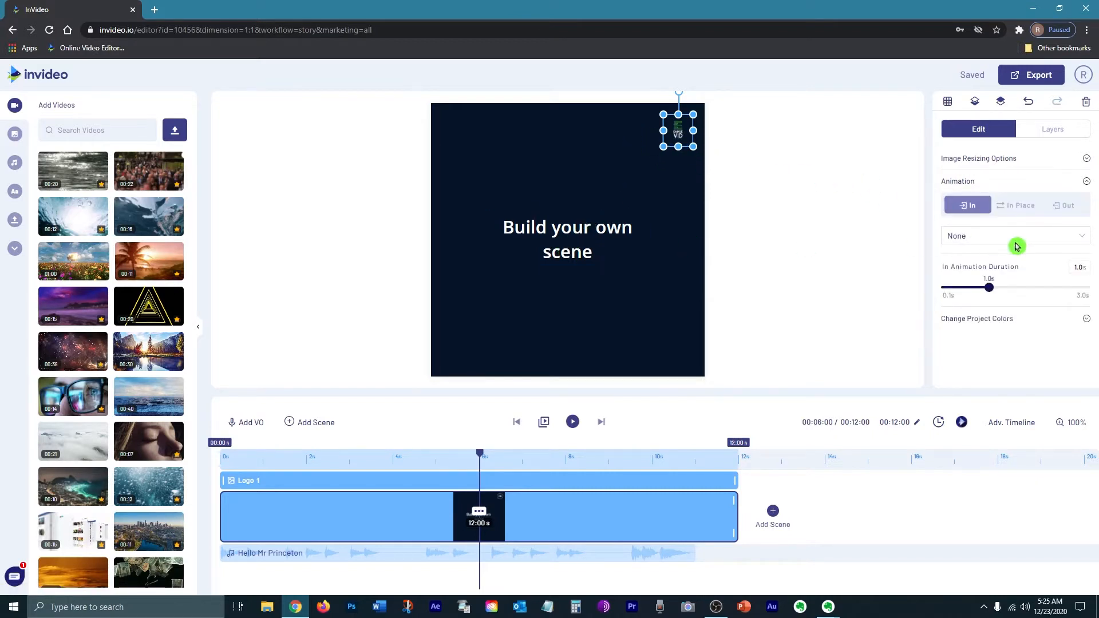
{"action": "left_click", "coordinate": [984, 326]}
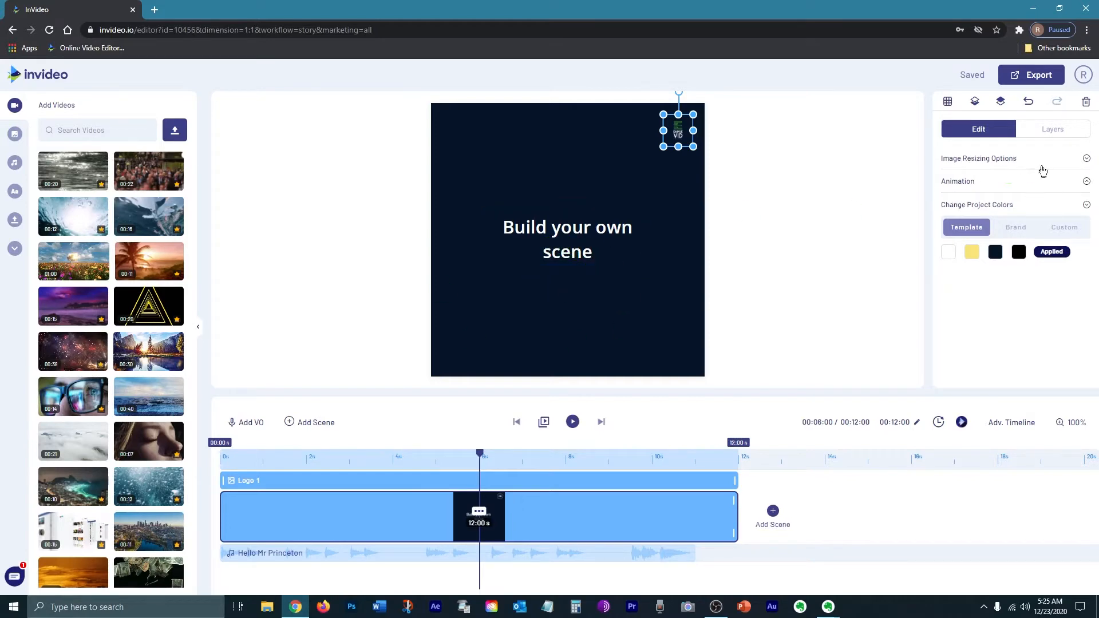
{"action": "left_click", "coordinate": [998, 173]}
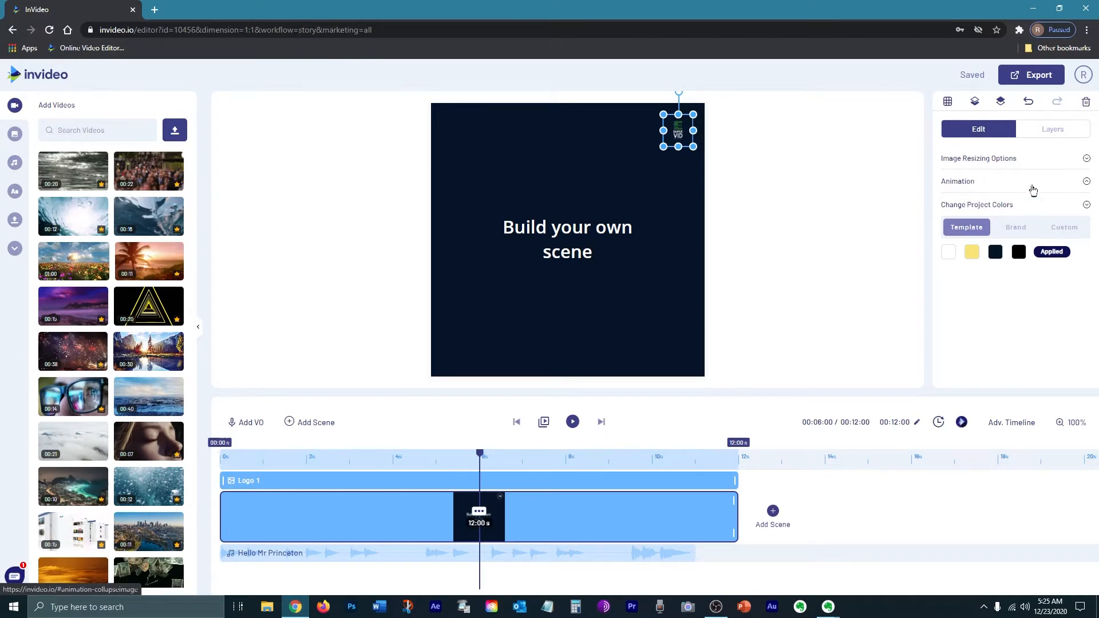
Look through the text and uploads libraries, reveal the remaining asset categories, and check the advanced timeline.
{"action": "left_click", "coordinate": [15, 128]}
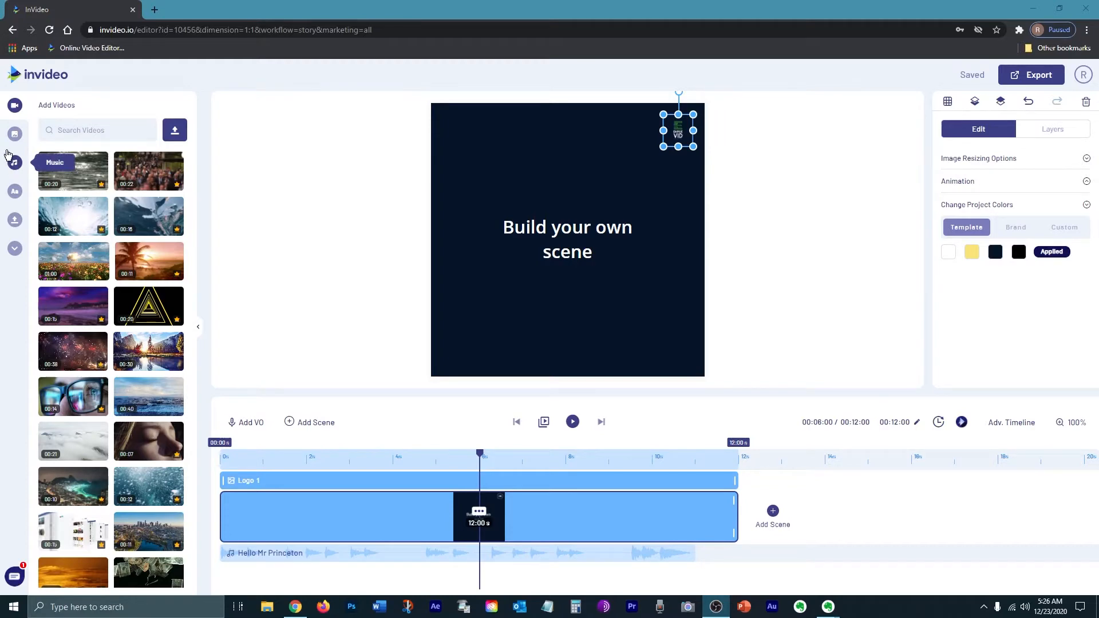
{"action": "left_click", "coordinate": [18, 192]}
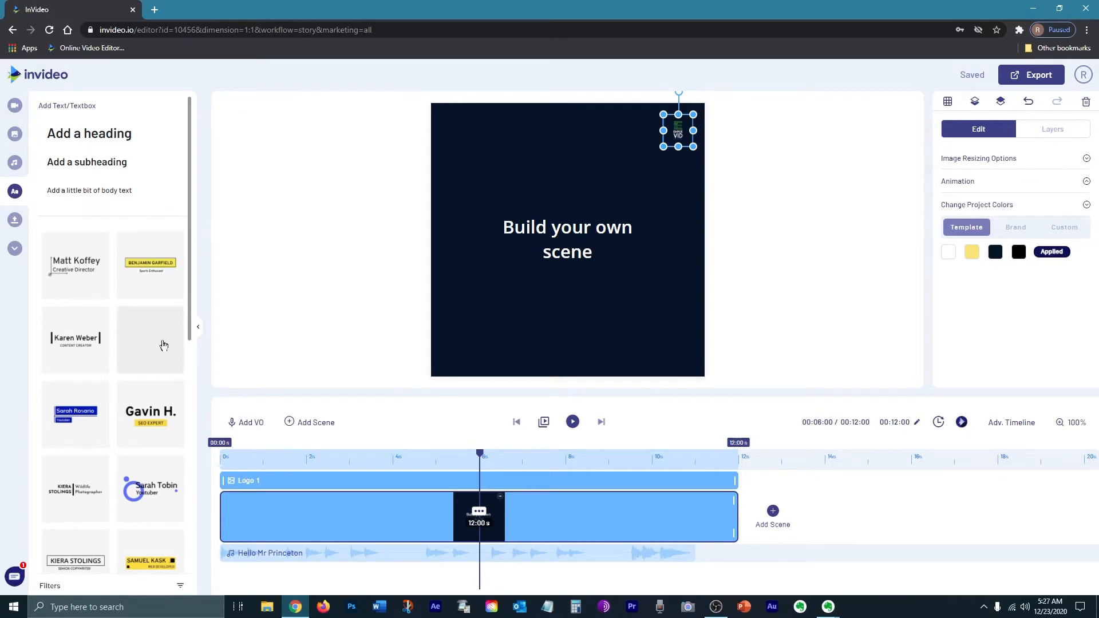
{"action": "left_click_drag", "start_coordinate": [191, 289], "coordinate": [235, 293]}
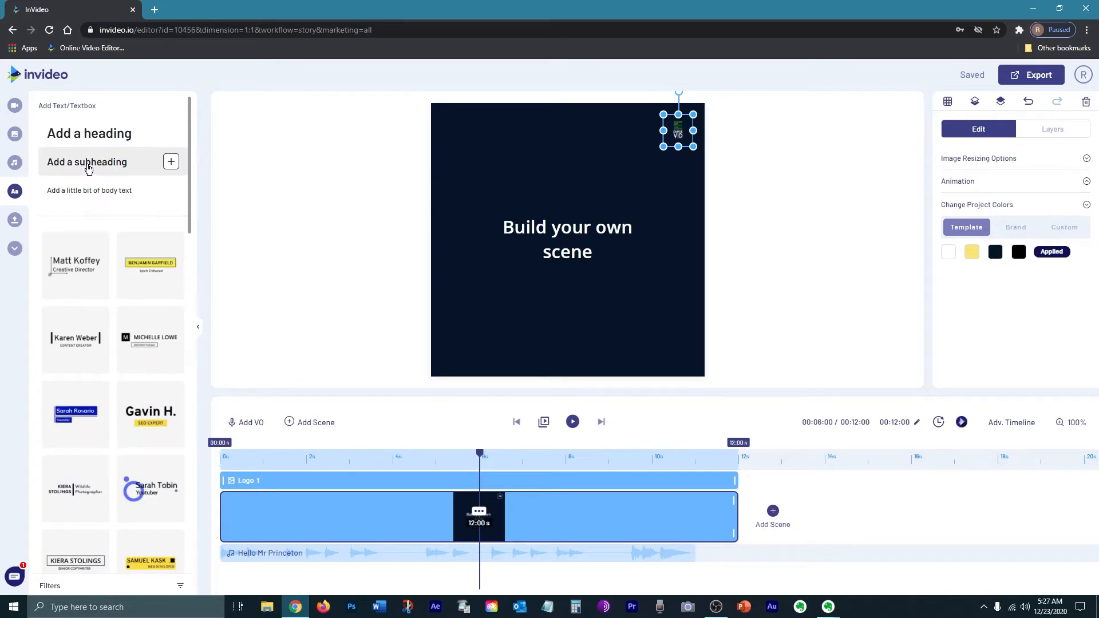
{"action": "left_click", "coordinate": [15, 220]}
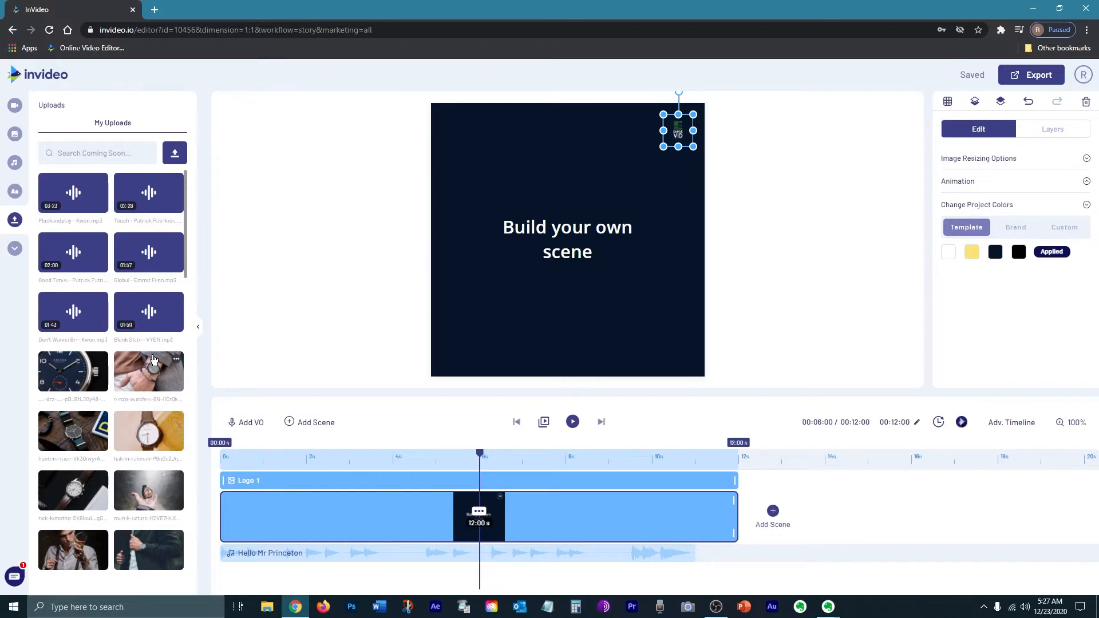
{"action": "left_click", "coordinate": [14, 248]}
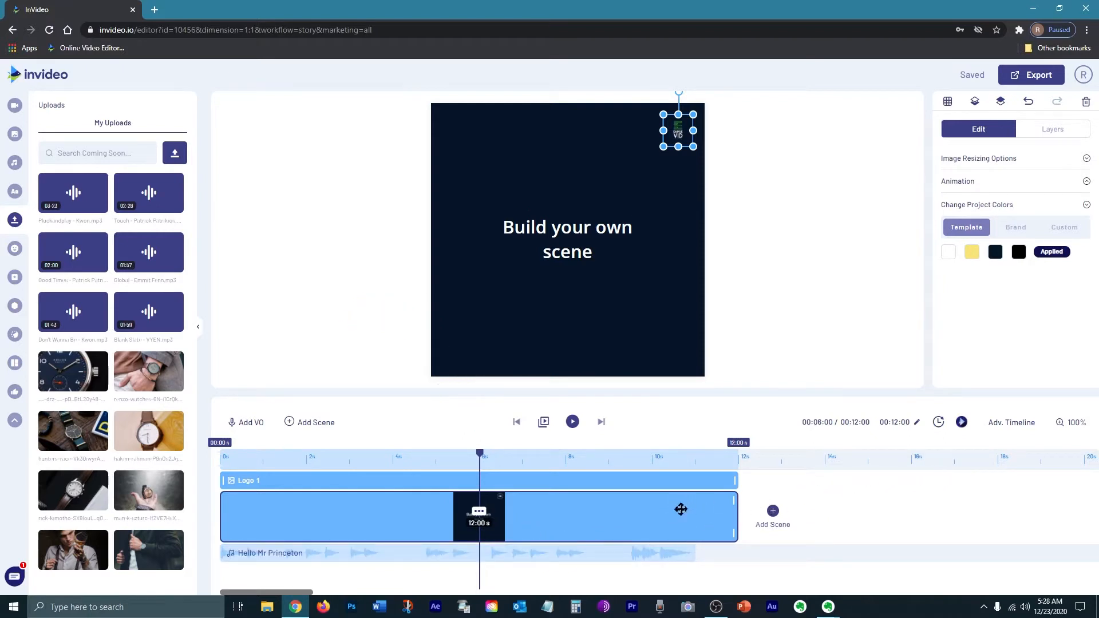
{"action": "left_click", "coordinate": [1012, 423]}
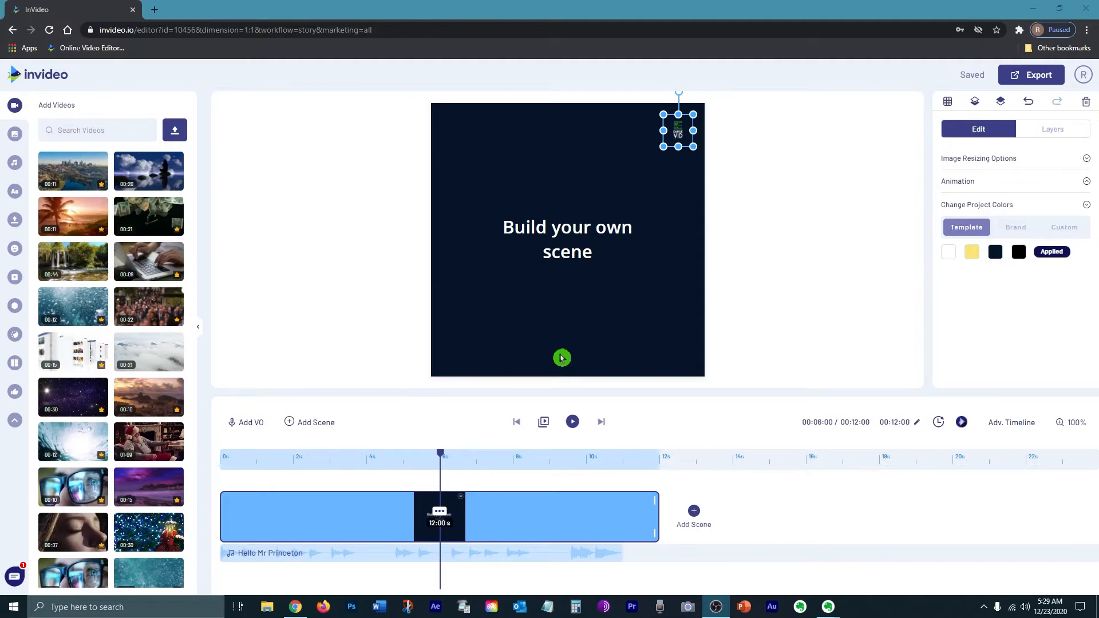
Delete the "Build your own scene" text, the logo and the "Hello Mr Princeton" music track.
{"action": "left_click", "coordinate": [589, 265]}
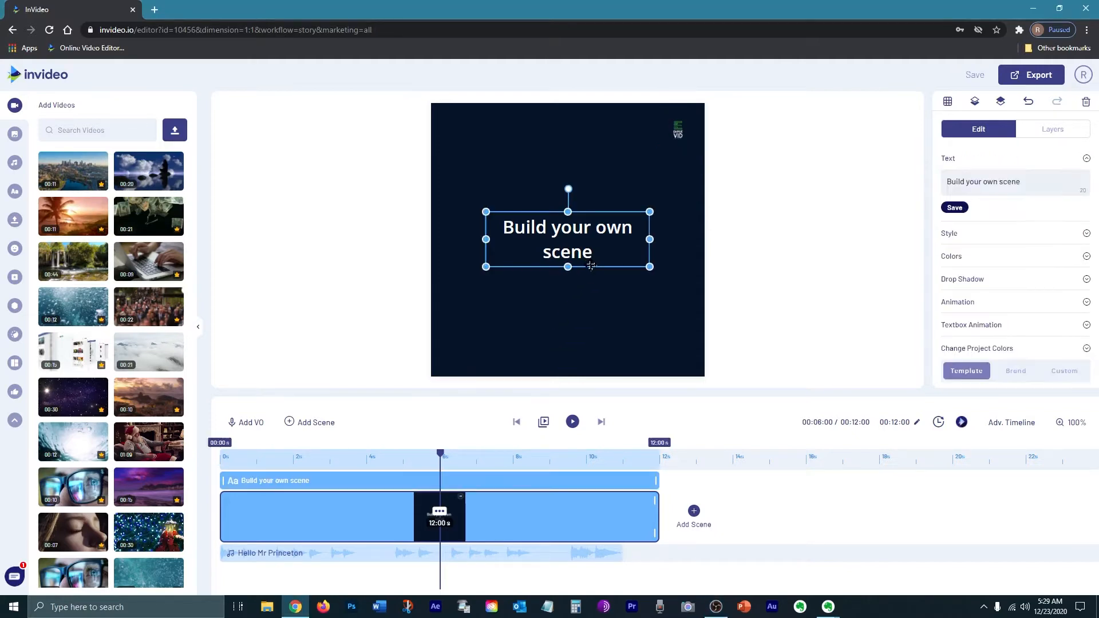
{"action": "key", "text": "Delete"}
{"action": "left_click", "coordinate": [678, 131]}
{"action": "key", "text": "Delete"}
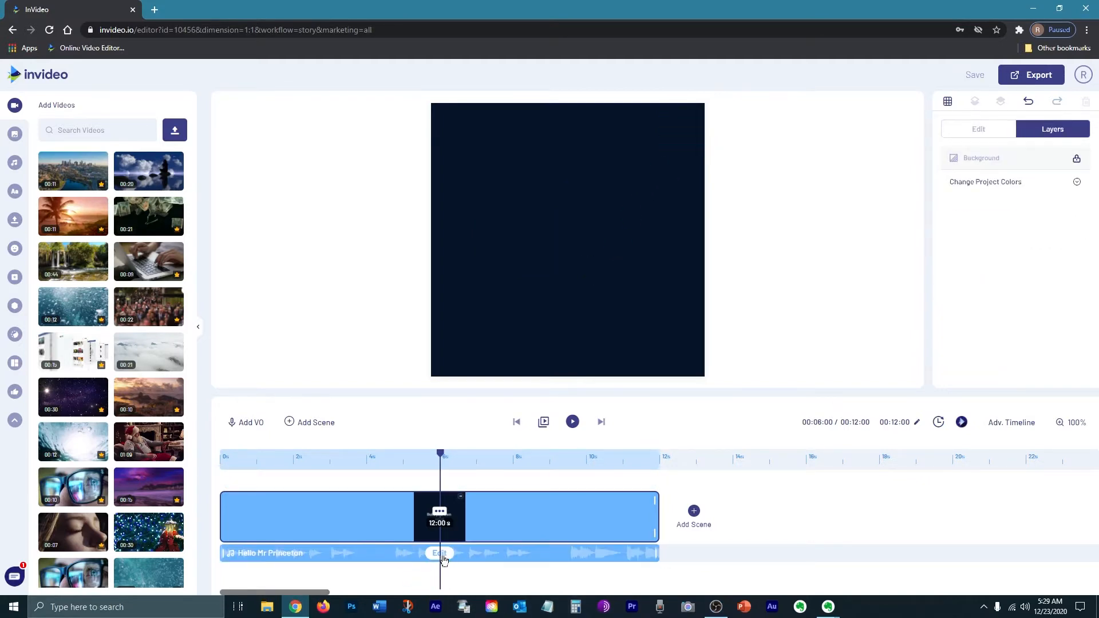
{"action": "left_click", "coordinate": [442, 557]}
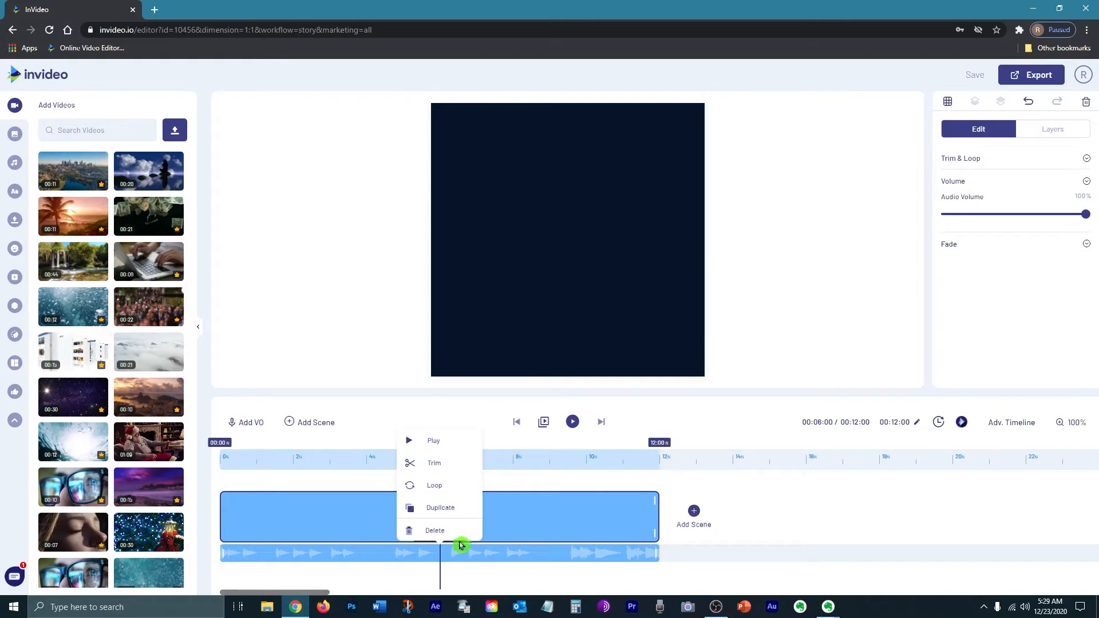
{"action": "left_click", "coordinate": [443, 532]}
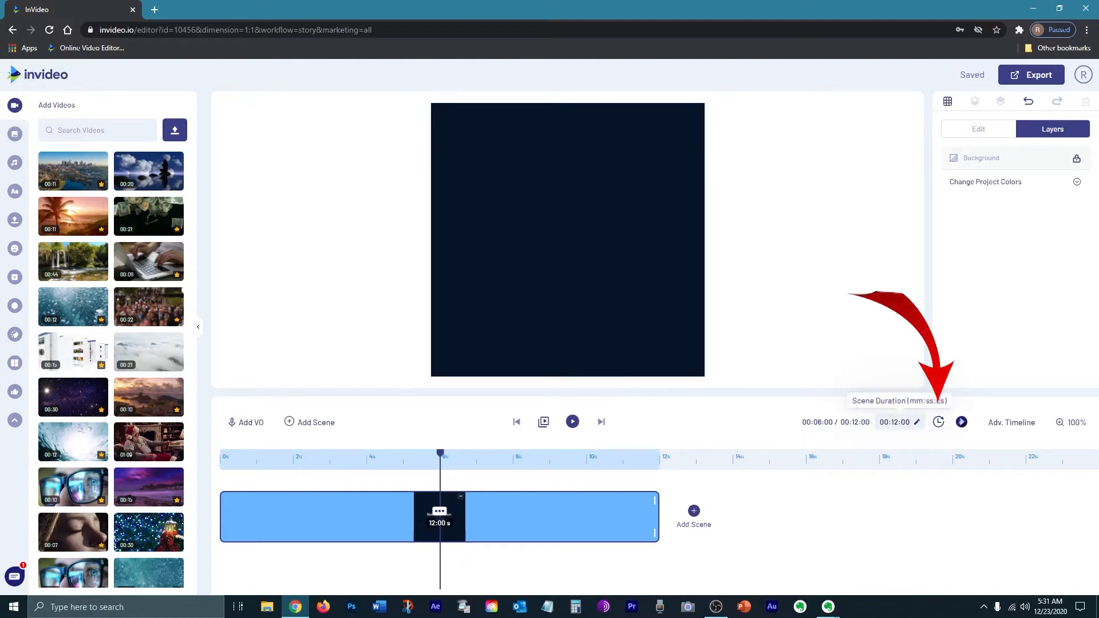
Set the scene duration to 4 seconds.
{"action": "left_click", "coordinate": [894, 422]}
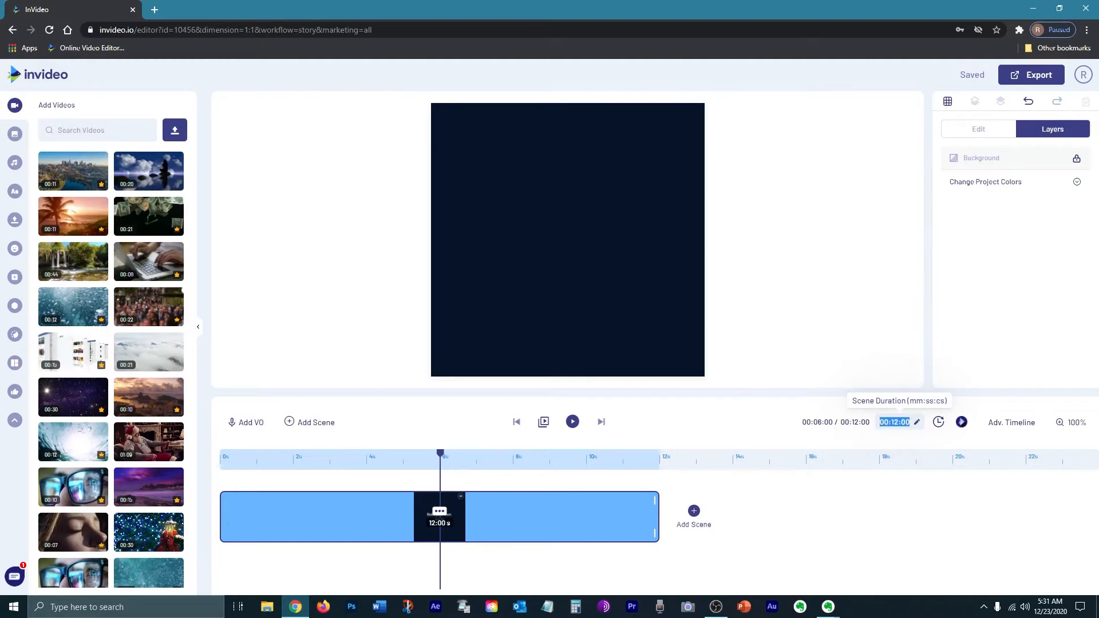
{"action": "left_click", "coordinate": [893, 422]}
{"action": "double_click", "coordinate": [894, 422]}
{"action": "type", "text": "04"}
{"action": "key", "text": "Return"}
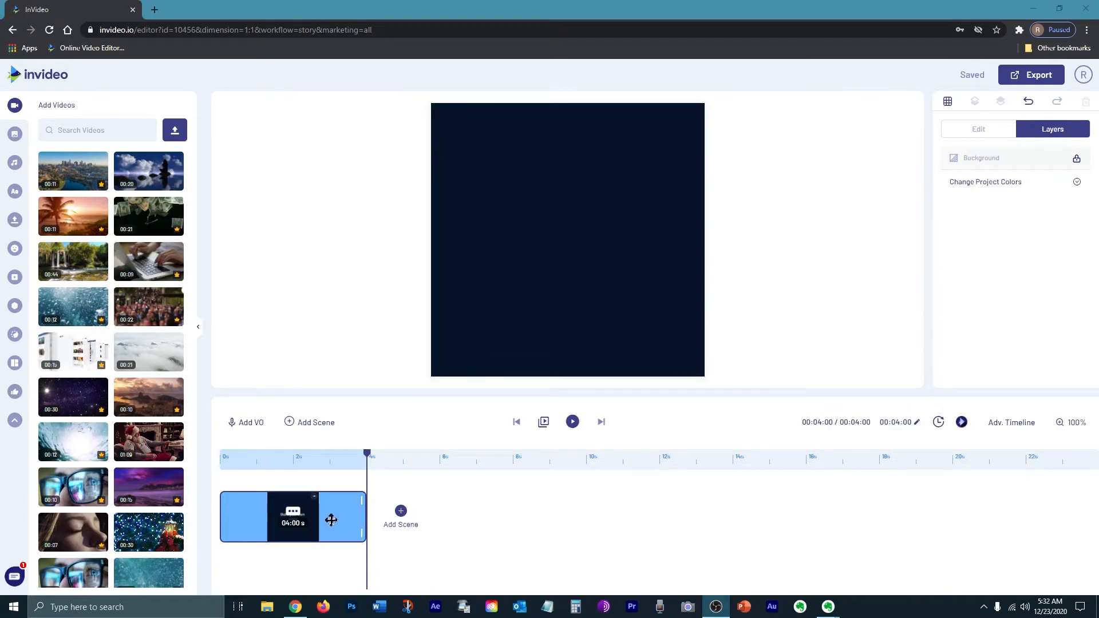
Duplicate the empty 4-second scene six times to make seven scenes in a row, confirming each duplication.
{"action": "left_click", "coordinate": [293, 511]}
{"action": "left_click", "coordinate": [301, 471]}
{"action": "left_click", "coordinate": [620, 360]}
{"action": "left_click", "coordinate": [439, 511]}
{"action": "left_click", "coordinate": [469, 471]}
{"action": "left_click", "coordinate": [620, 361]}
{"action": "left_click", "coordinate": [586, 511]}
{"action": "left_click", "coordinate": [594, 471]}
{"action": "left_click", "coordinate": [620, 361]}
{"action": "left_click", "coordinate": [733, 511]}
{"action": "left_click", "coordinate": [740, 470]}
{"action": "left_click", "coordinate": [620, 361]}
{"action": "left_click", "coordinate": [879, 511]}
{"action": "left_click", "coordinate": [879, 470]}
{"action": "left_click", "coordinate": [621, 365]}
{"action": "left_click", "coordinate": [1025, 511]}
{"action": "left_click", "coordinate": [1028, 467]}
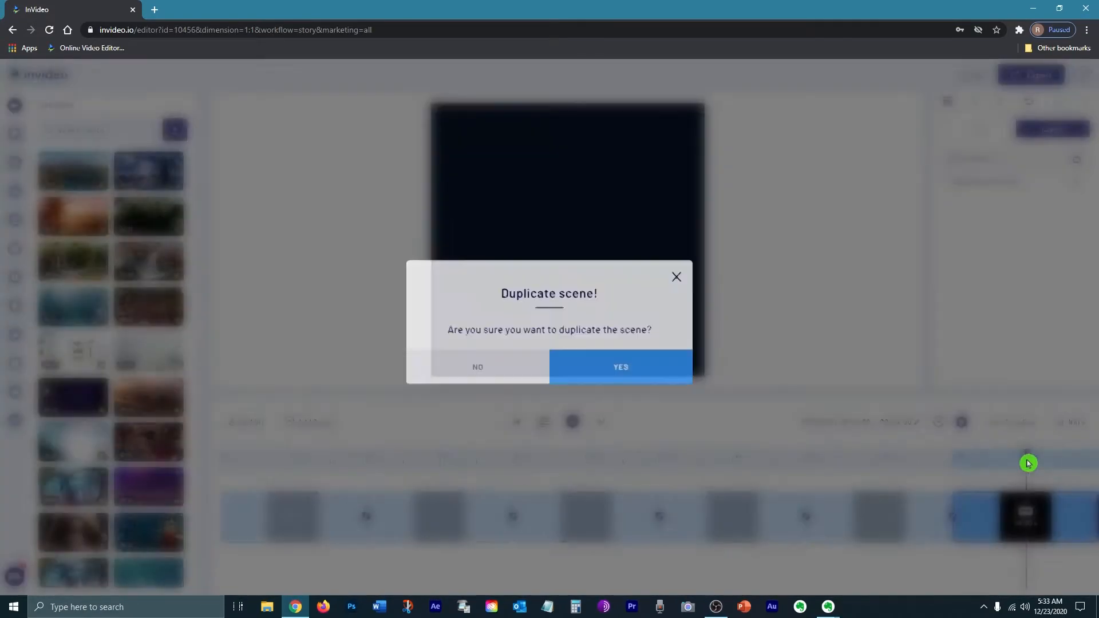
{"action": "left_click", "coordinate": [620, 365]}
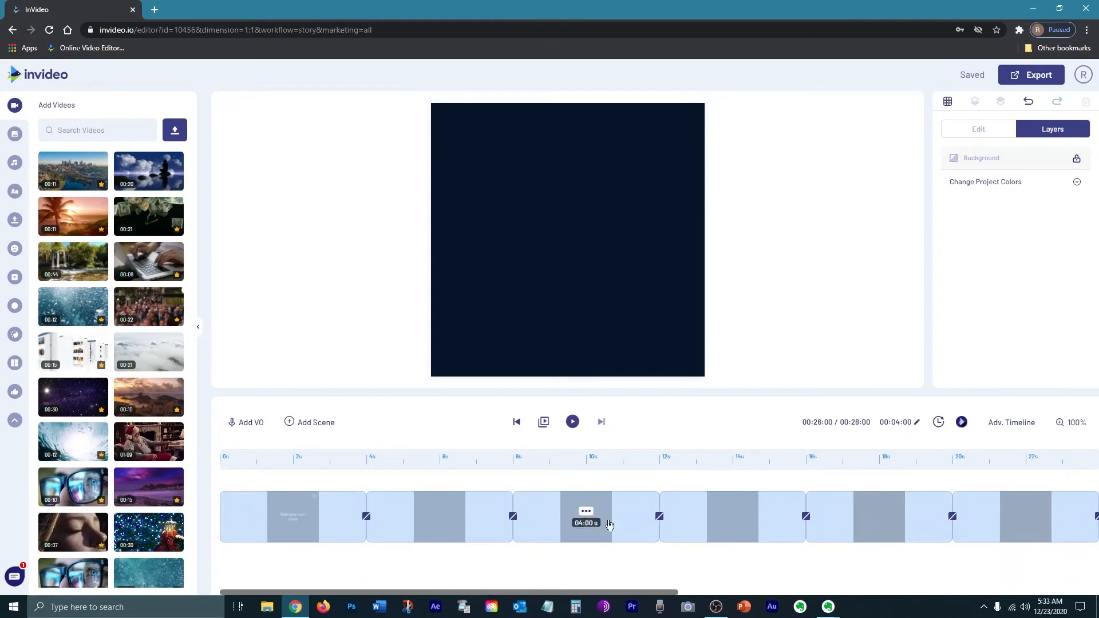
{"action": "mouse_move", "coordinate": [469, 521]}
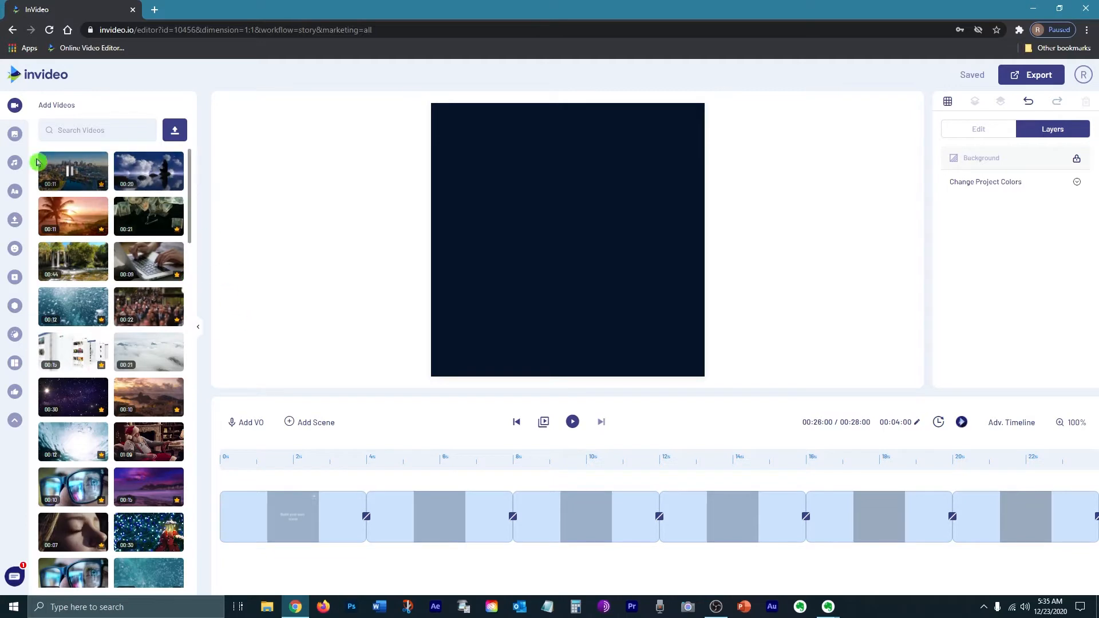
Upload the media files from the computer to My Uploads.
{"action": "left_click", "coordinate": [14, 222]}
{"action": "left_click", "coordinate": [173, 152]}
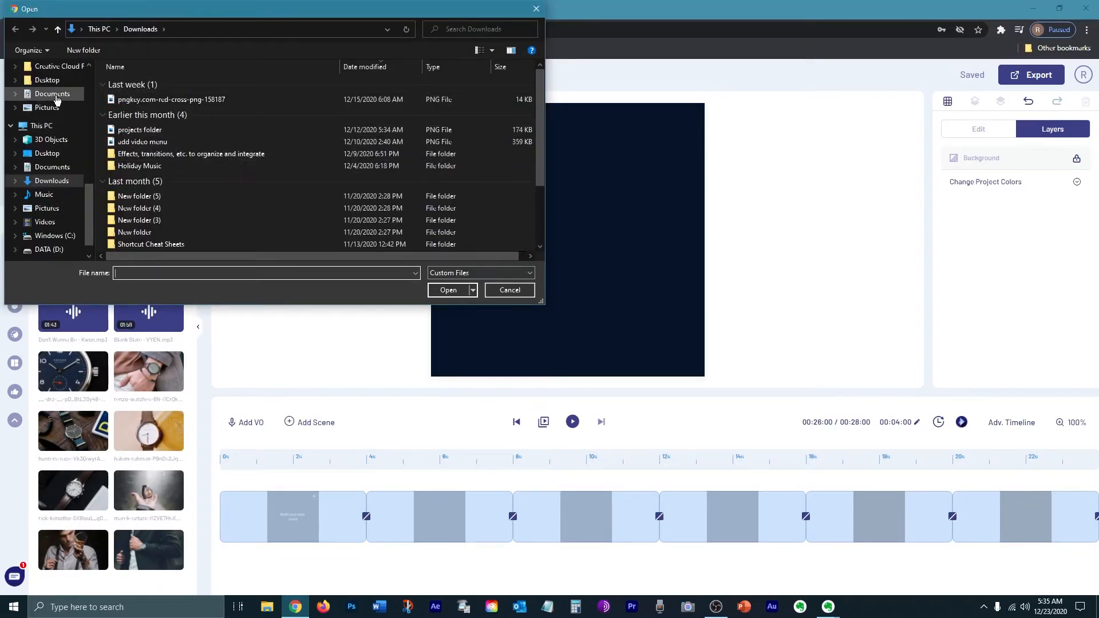
{"action": "scroll", "coordinate": [61, 172], "scroll_direction": "up", "scroll_amount": 3}
{"action": "scroll", "coordinate": [61, 171], "scroll_direction": "down", "scroll_amount": 3}
{"action": "left_click", "coordinate": [456, 291]}
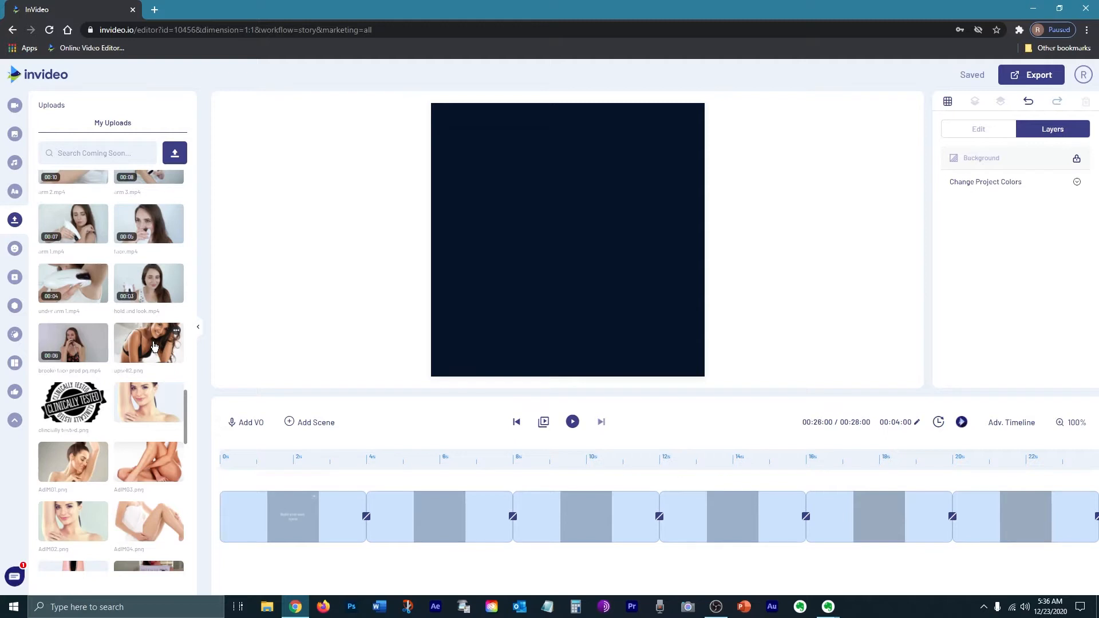
Add the uploaded clip of the woman holding the product box to the first scene, trimmed to start at 00:00:43, and match the scene duration to it.
{"action": "left_click", "coordinate": [393, 349]}
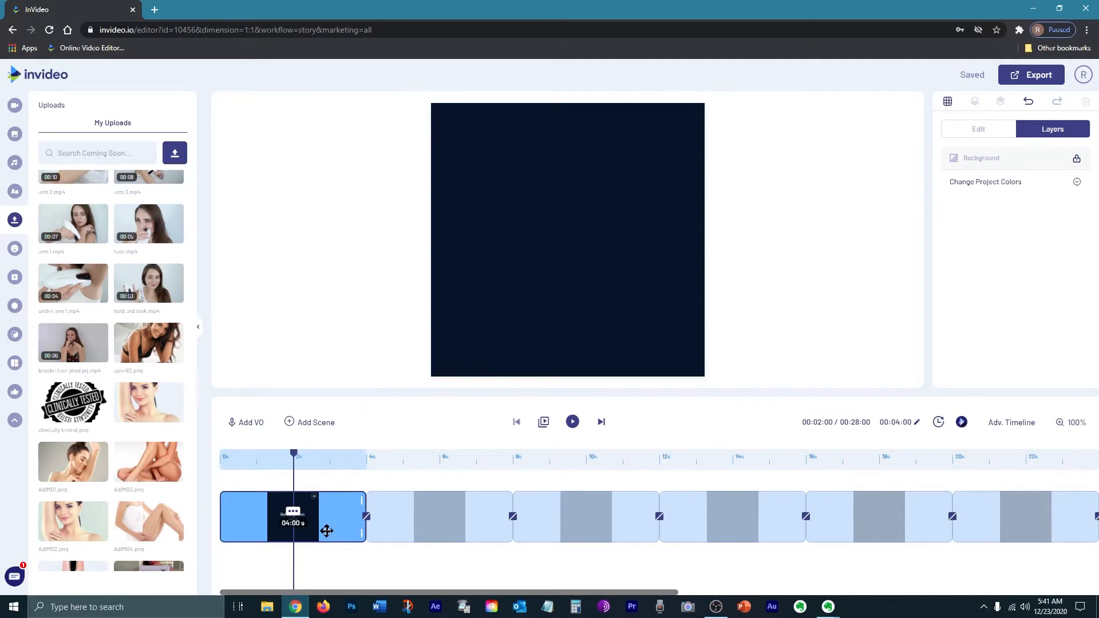
{"action": "left_click", "coordinate": [290, 545]}
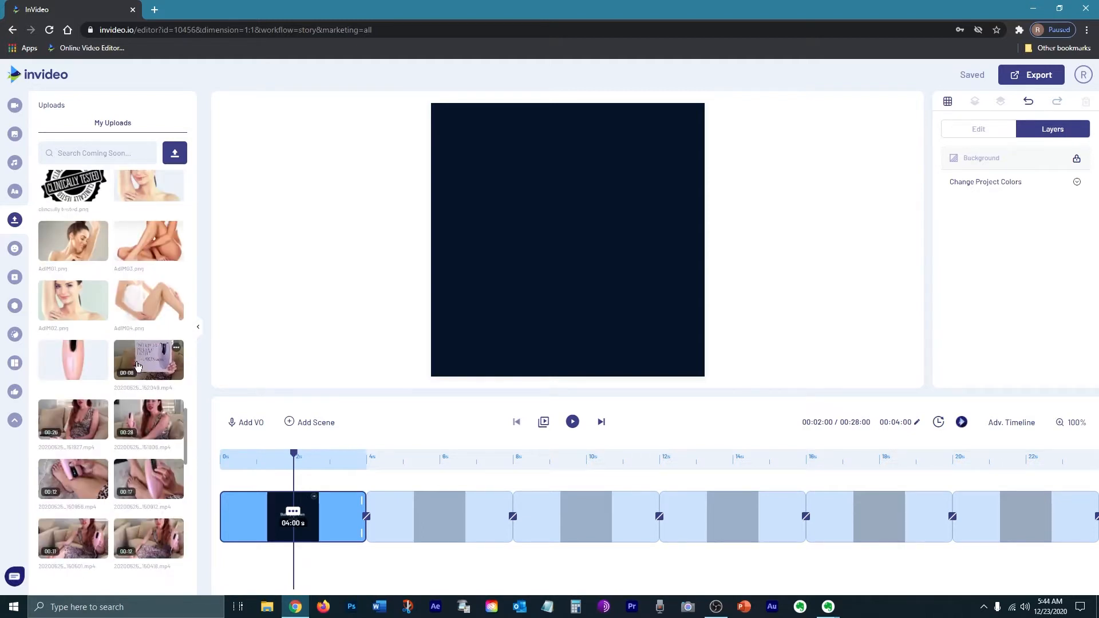
{"action": "left_click", "coordinate": [141, 362]}
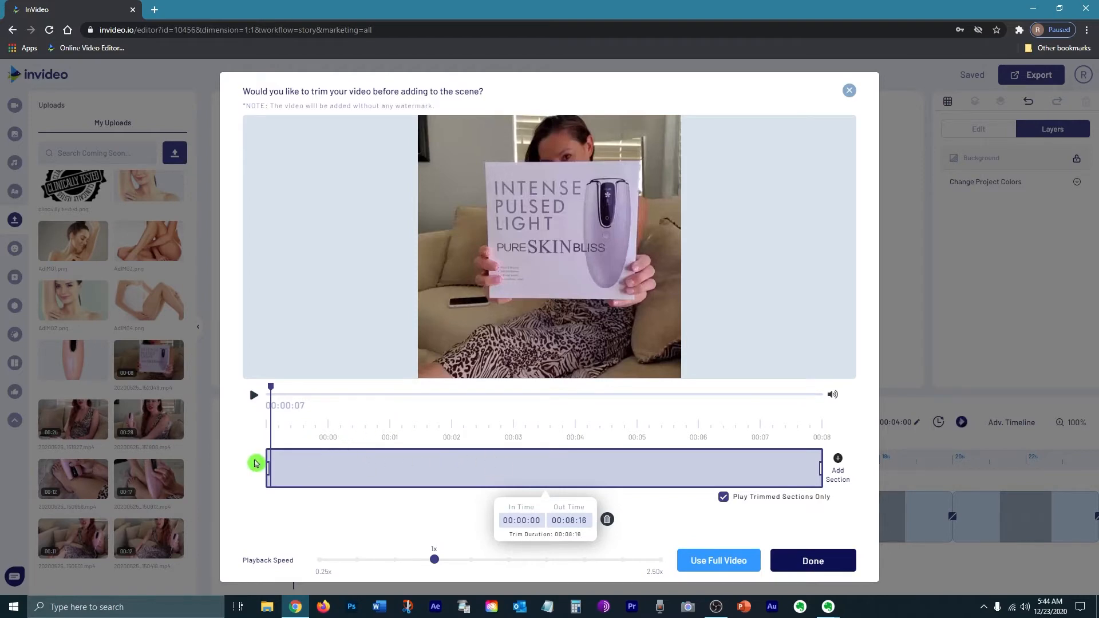
{"action": "left_click", "coordinate": [253, 394]}
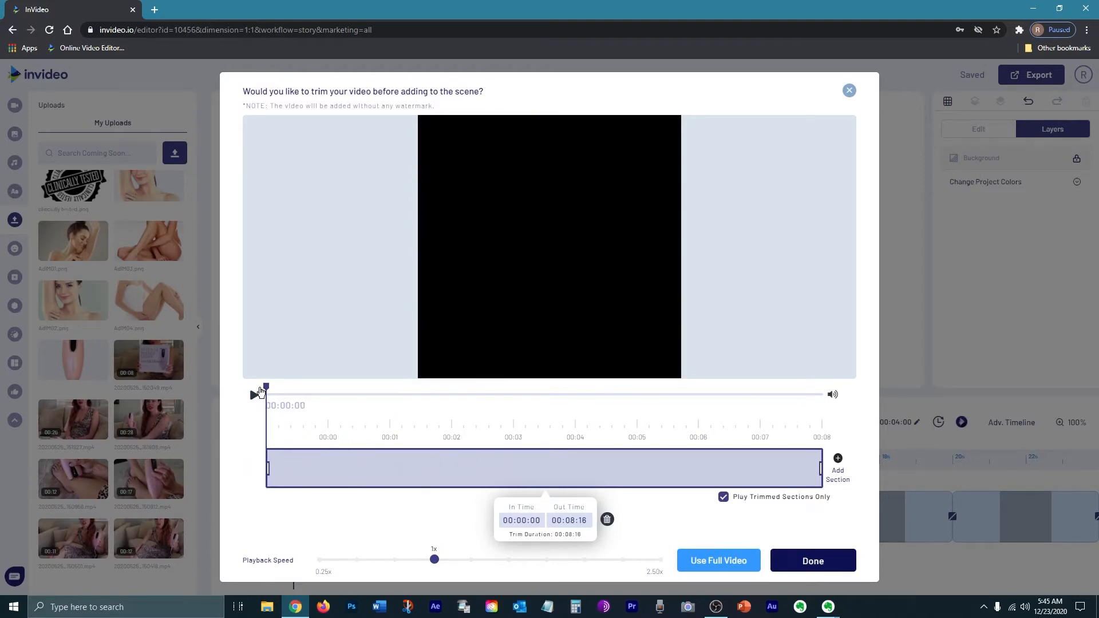
{"action": "left_click_drag", "start_coordinate": [268, 388], "coordinate": [274, 388]}
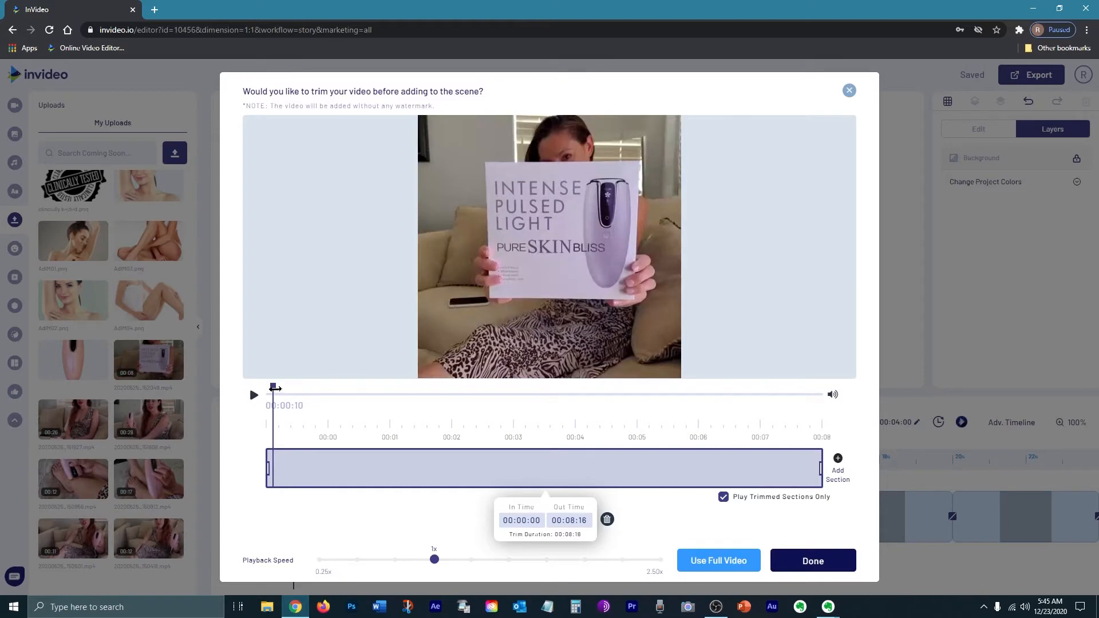
{"action": "left_click_drag", "start_coordinate": [262, 456], "coordinate": [297, 473]}
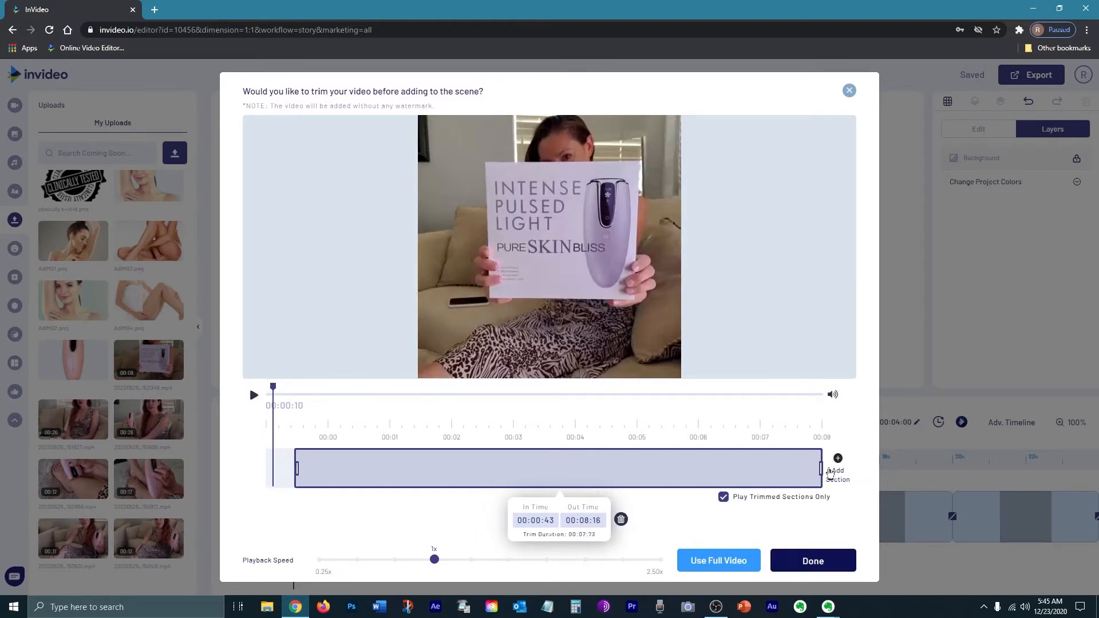
{"action": "left_click_drag", "start_coordinate": [821, 465], "coordinate": [513, 467]}
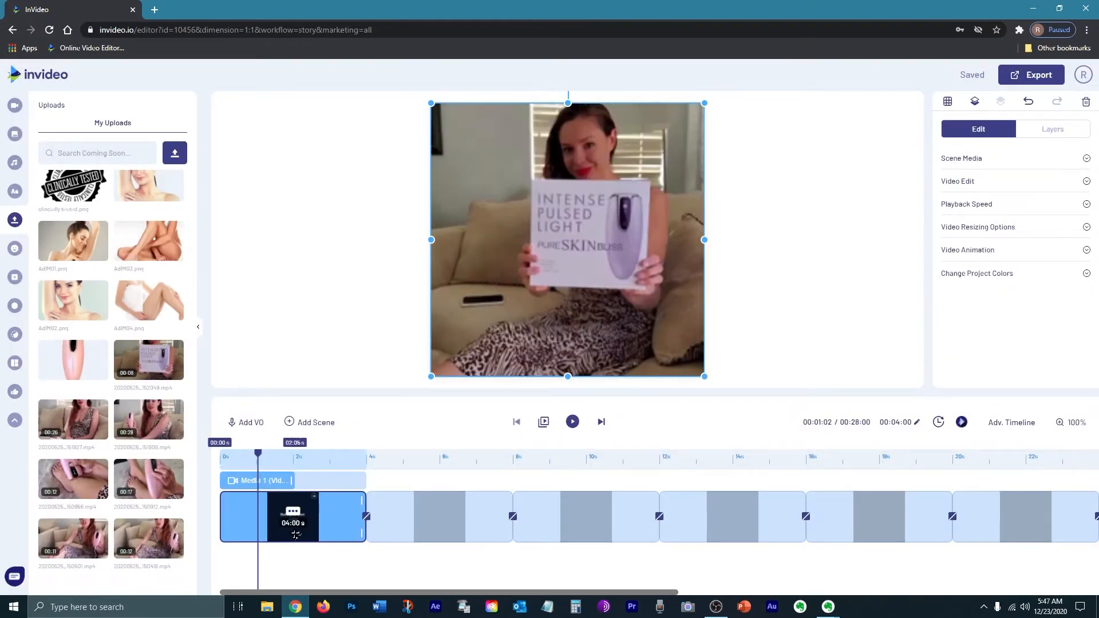
{"action": "left_click", "coordinate": [939, 422]}
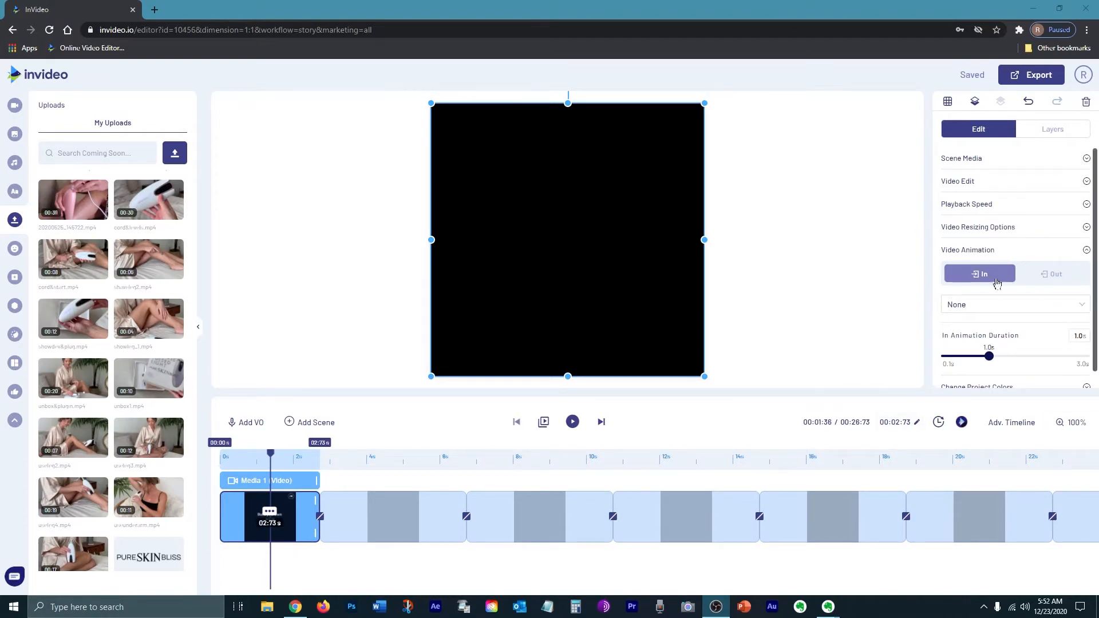
Browse the available In animation presets for the first scene's video.
{"action": "left_click", "coordinate": [1004, 306]}
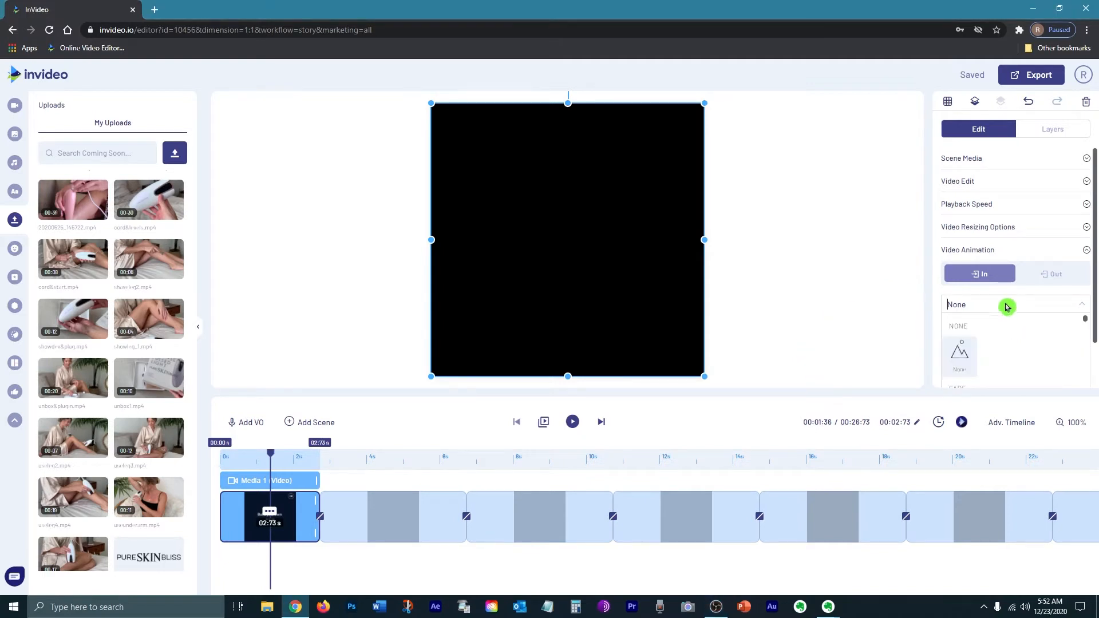
{"action": "scroll", "coordinate": [1015, 335], "scroll_direction": "down", "scroll_amount": 2}
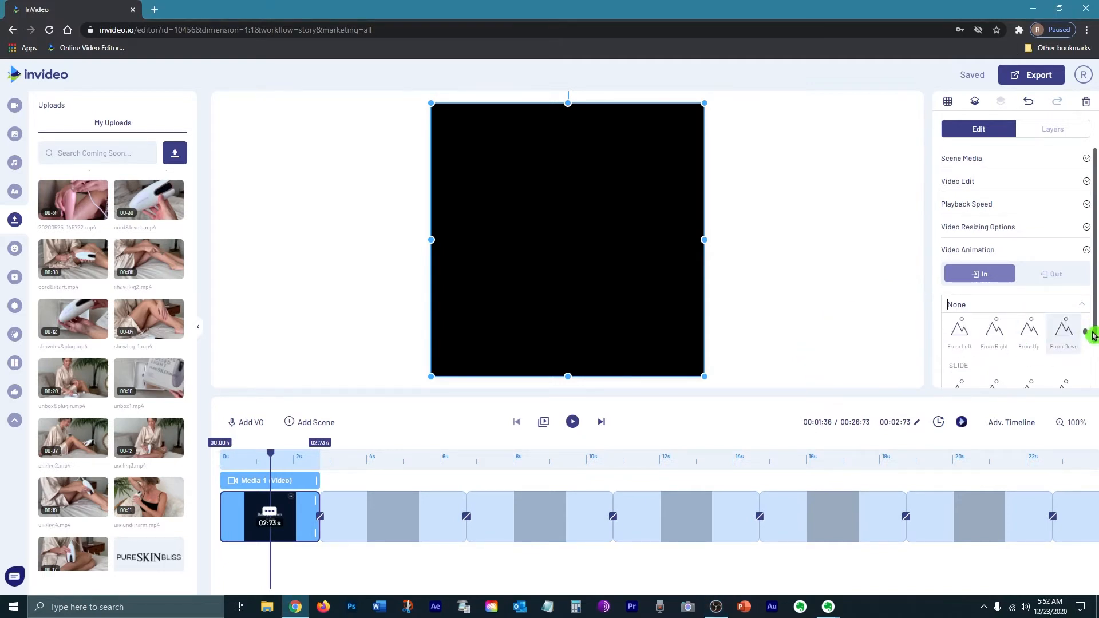
{"action": "left_click_drag", "start_coordinate": [1086, 339], "coordinate": [1086, 365]}
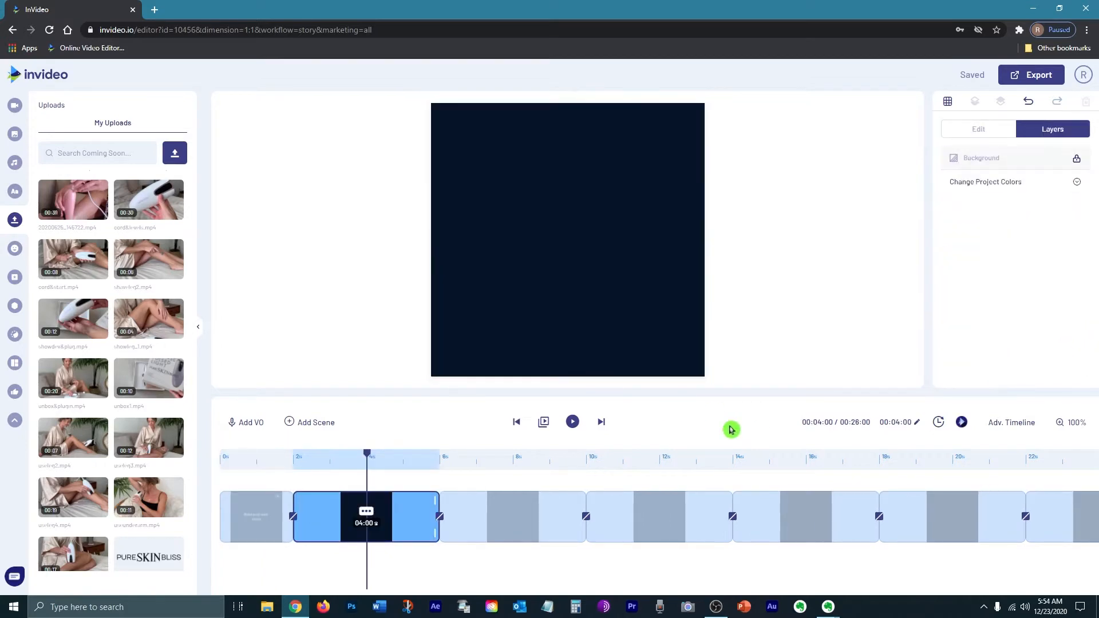
Trim unbox1.mp4 to about 2 seconds and add it to the second scene.
{"action": "left_click", "coordinate": [147, 379]}
{"action": "left_click_drag", "start_coordinate": [820, 468], "coordinate": [449, 468]}
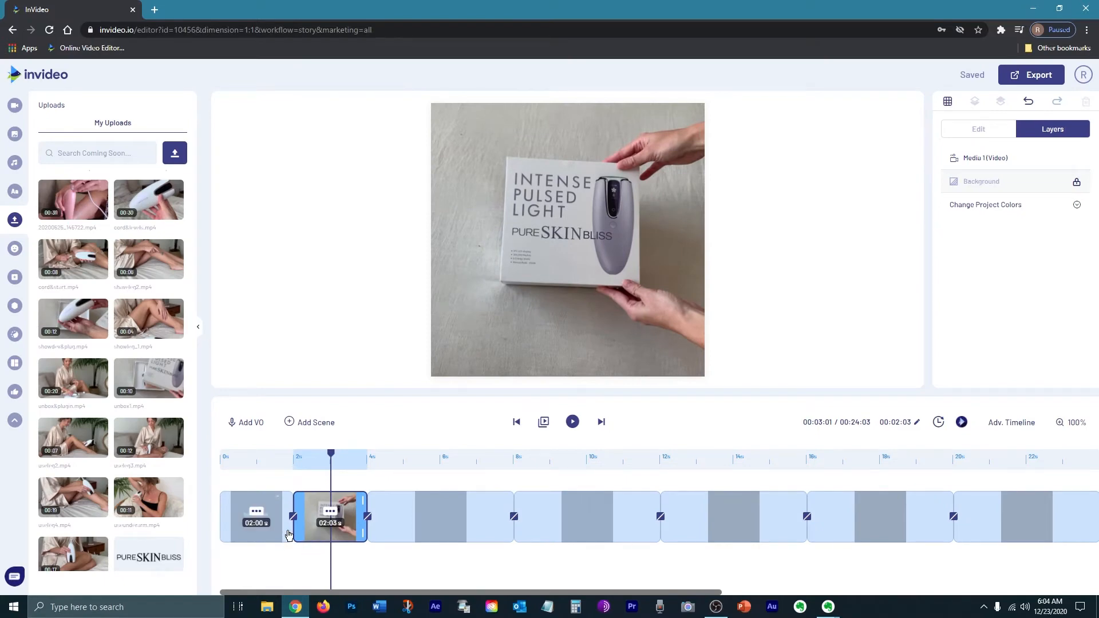
Trim the uploaded clip of hands holding the device to about 5 seconds, add it to the third scene, and set playback speed to 1.75x.
{"action": "left_click", "coordinate": [392, 532]}
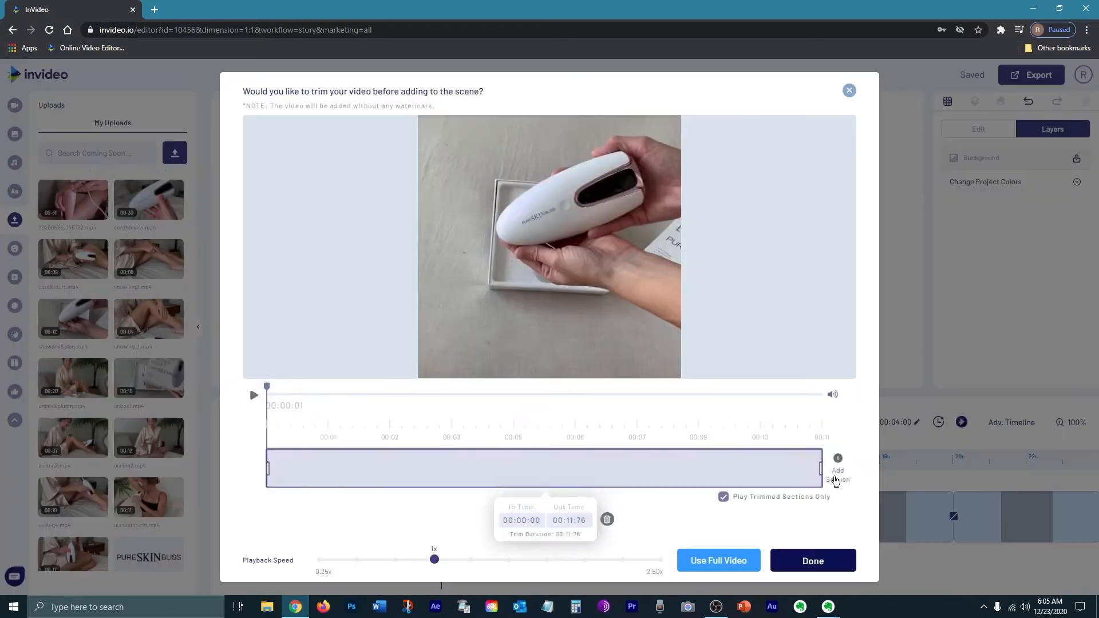
{"action": "left_click", "coordinate": [254, 395]}
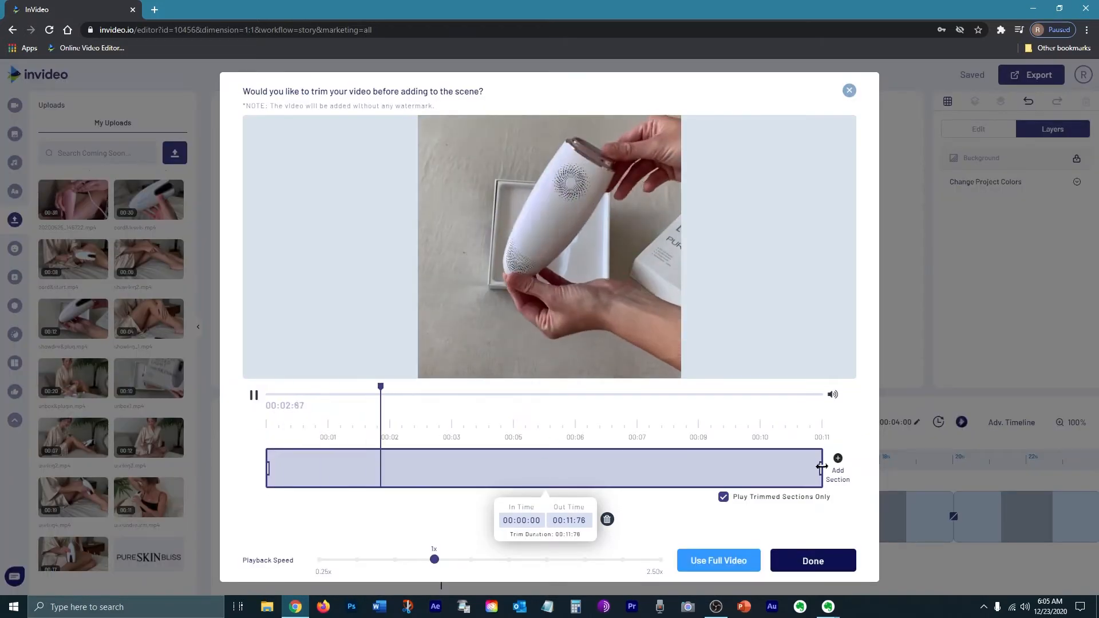
{"action": "left_click_drag", "start_coordinate": [821, 467], "coordinate": [502, 466]}
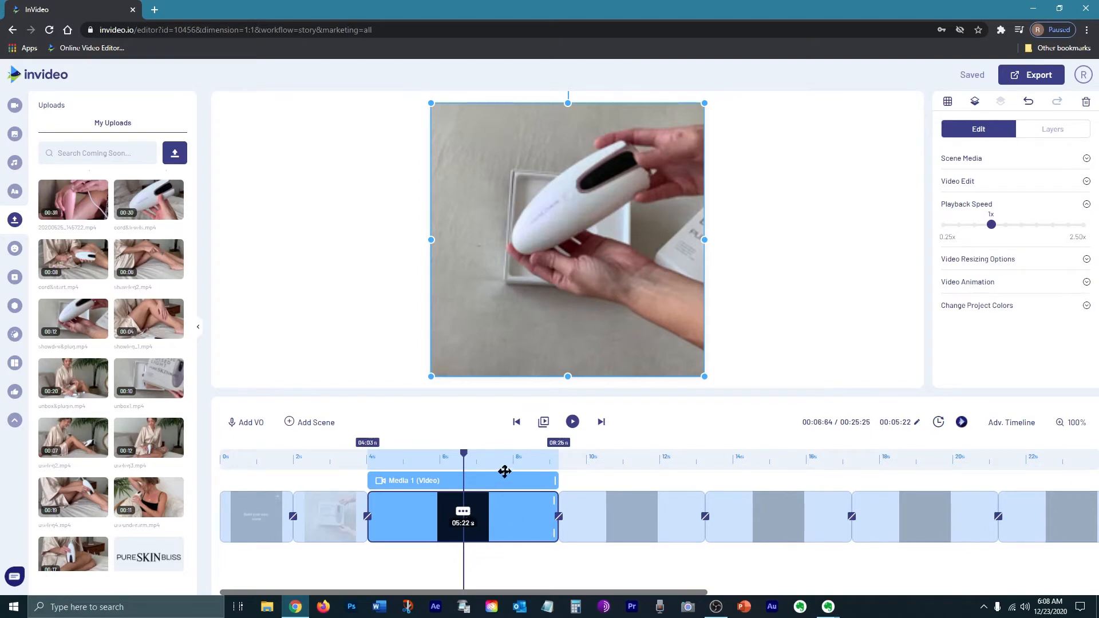
{"action": "left_click_drag", "start_coordinate": [988, 232], "coordinate": [1038, 225]}
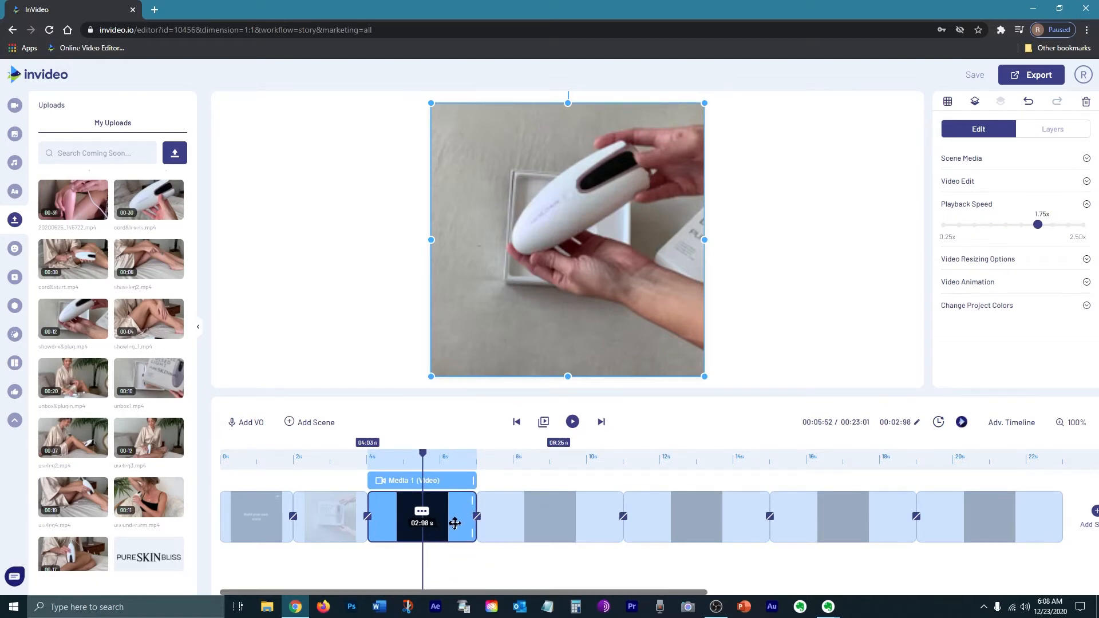
Add the "Be Brave Take Risks" text preset low in the third scene, reading "Permanent" and "Hair Removal", and enlarge it.
{"action": "left_click", "coordinate": [15, 191]}
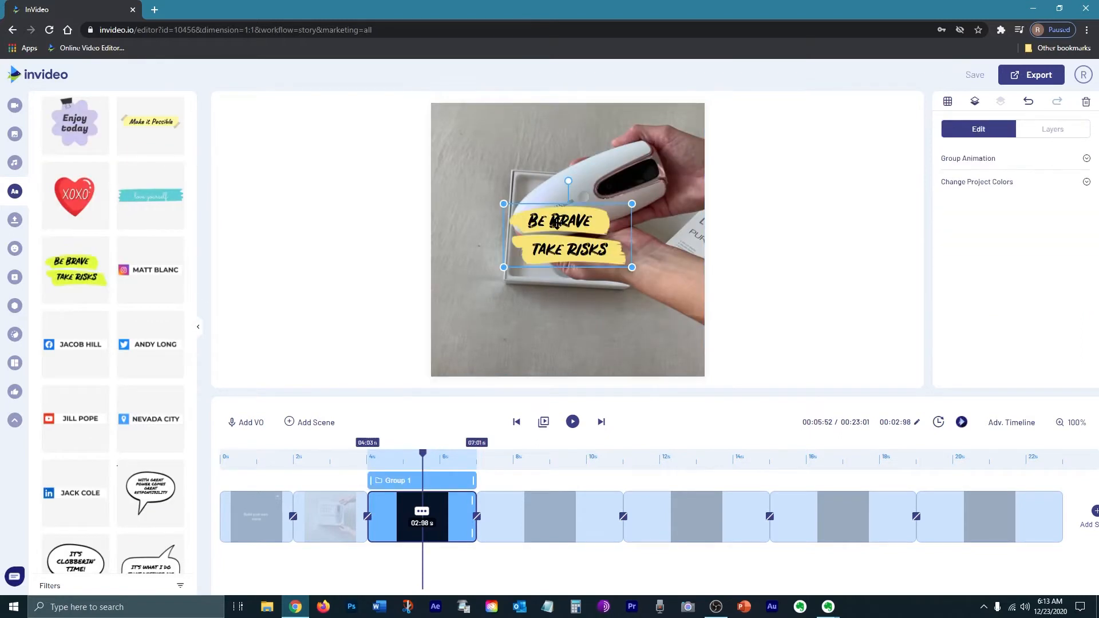
{"action": "left_click_drag", "start_coordinate": [560, 236], "coordinate": [559, 323]}
{"action": "left_click", "coordinate": [559, 311]}
{"action": "left_click_drag", "start_coordinate": [980, 182], "coordinate": [839, 183]}
{"action": "type", "text": "Permanent"}
{"action": "left_click", "coordinate": [569, 340]}
{"action": "left_click_drag", "start_coordinate": [982, 182], "coordinate": [897, 184]}
{"action": "type", "text": "Hair Removal"}
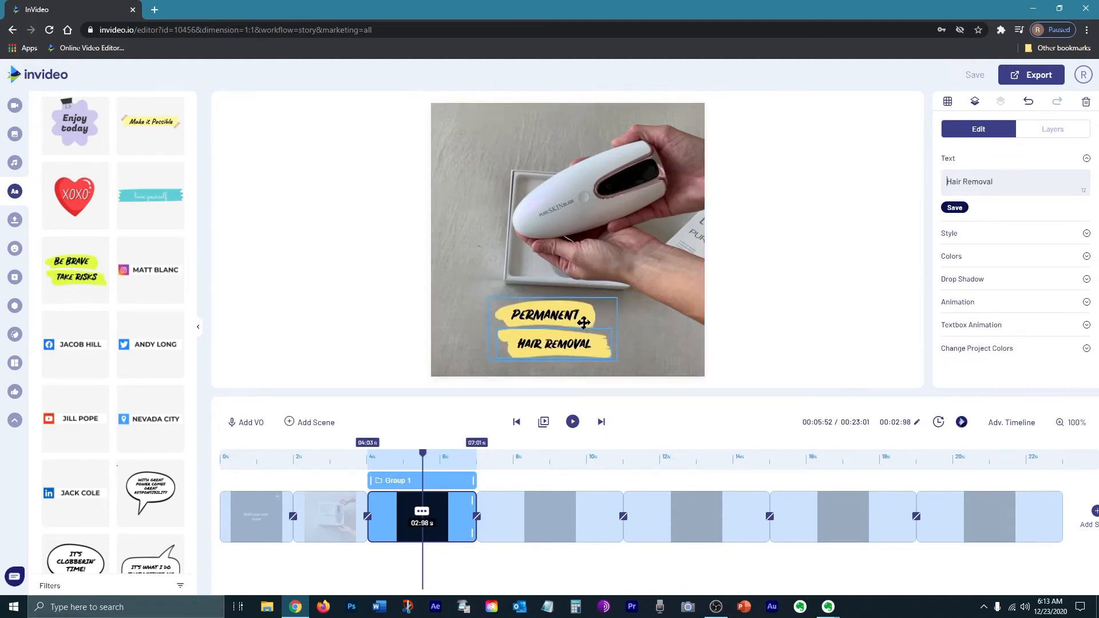
{"action": "left_click_drag", "start_coordinate": [628, 294], "coordinate": [663, 273]}
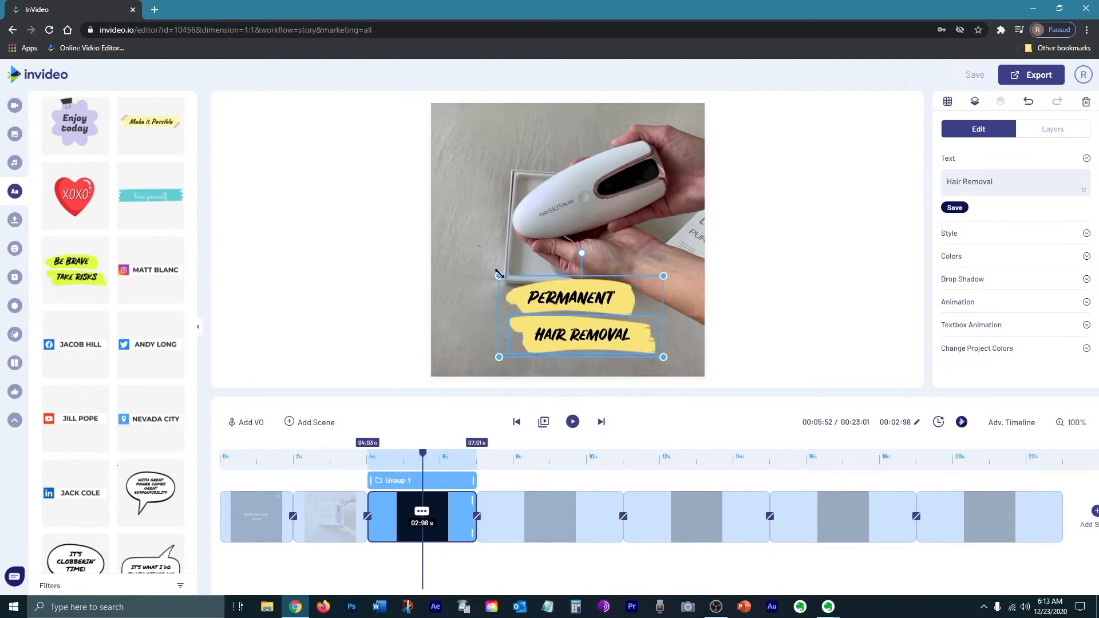
{"action": "left_click_drag", "start_coordinate": [609, 325], "coordinate": [612, 319]}
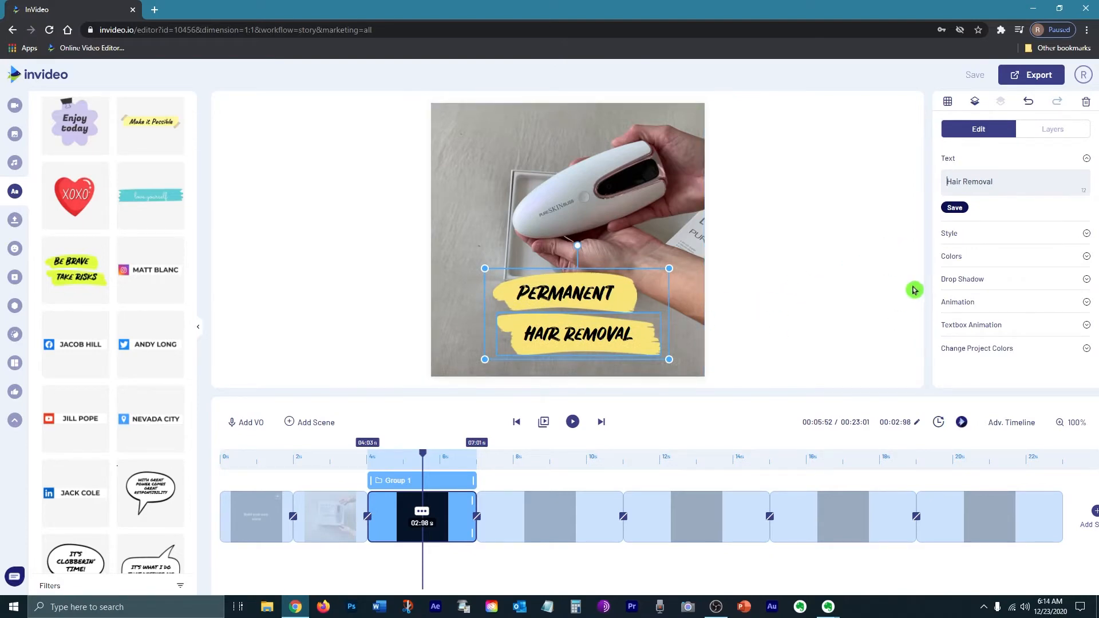
Change the box color behind the "Hair Removal" line to pink #ef84ff.
{"action": "left_click", "coordinate": [961, 259]}
{"action": "scroll", "coordinate": [968, 275], "scroll_direction": "down", "scroll_amount": 1}
{"action": "left_click", "coordinate": [956, 242]}
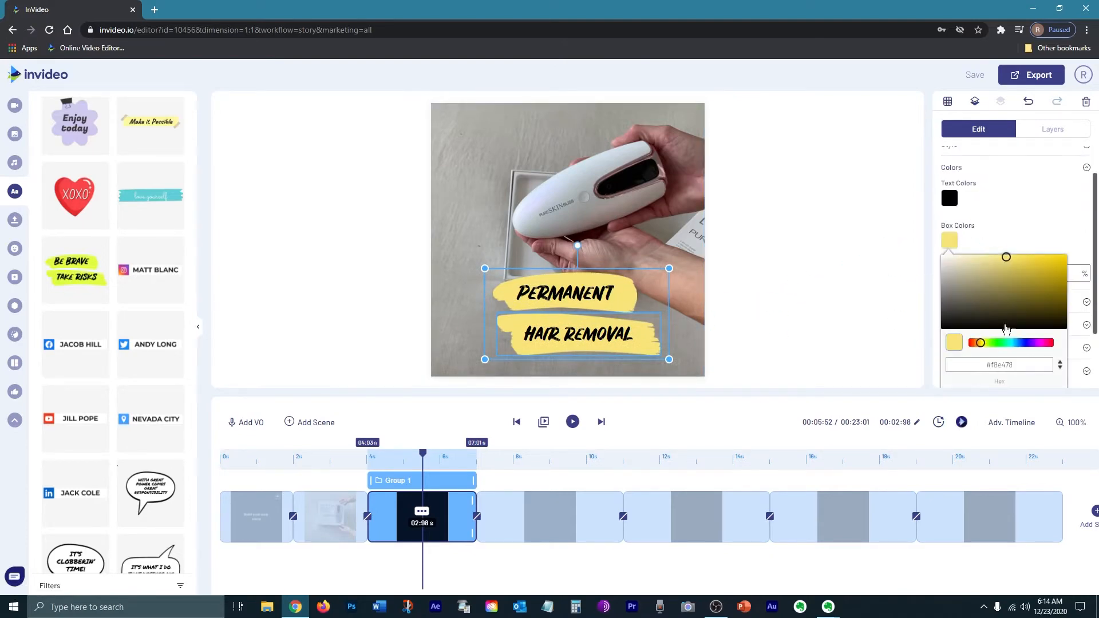
{"action": "left_click", "coordinate": [1045, 342]}
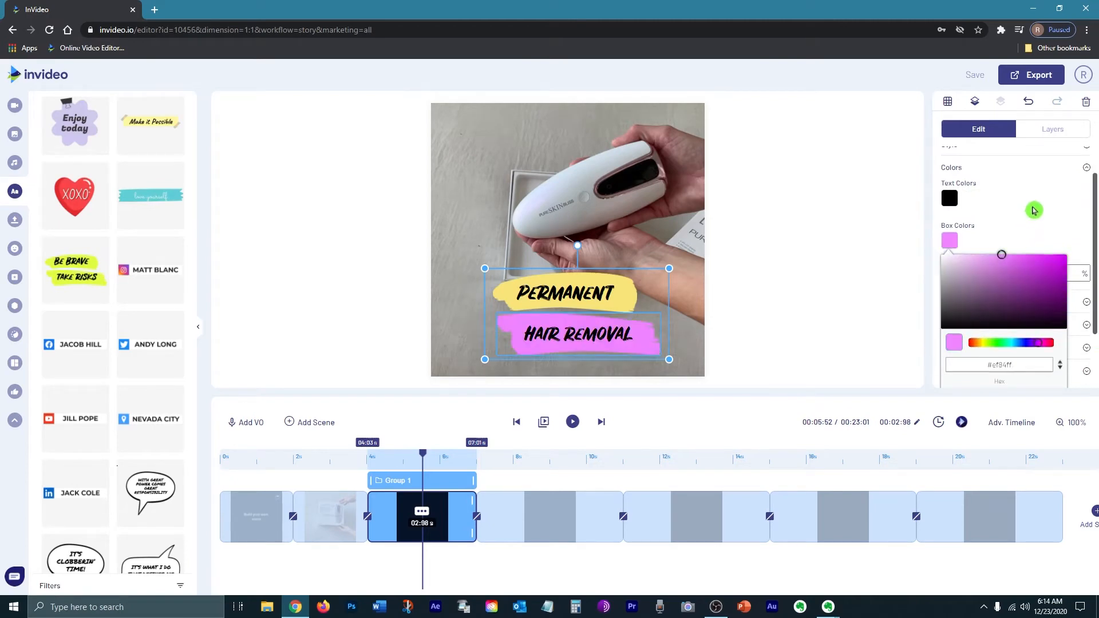
{"action": "left_click", "coordinate": [1033, 209]}
Apply the same pink #ef84ff to the box behind the "Permanent" line.
{"action": "left_click", "coordinate": [631, 287]}
{"action": "left_click", "coordinate": [948, 269]}
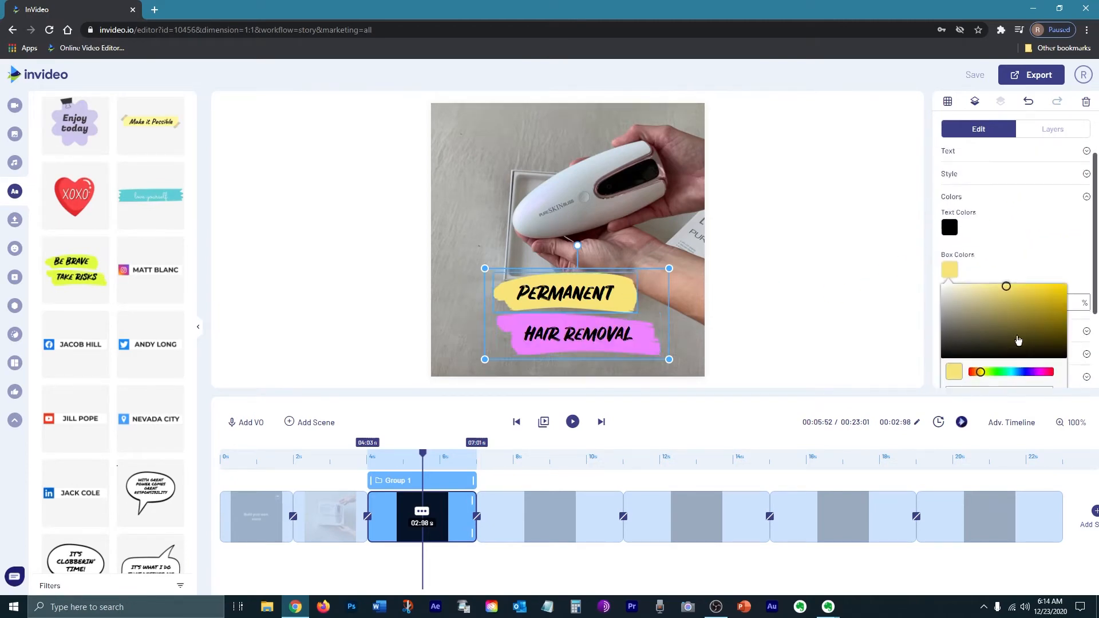
{"action": "scroll", "coordinate": [1011, 358], "scroll_direction": "down", "scroll_amount": 2}
{"action": "left_click_drag", "start_coordinate": [1021, 288], "coordinate": [922, 290]}
{"action": "key", "text": "ctrl+v"}
Review the In animation settings for the "Hair Removal" line's text box and text.
{"action": "left_click", "coordinate": [635, 339]}
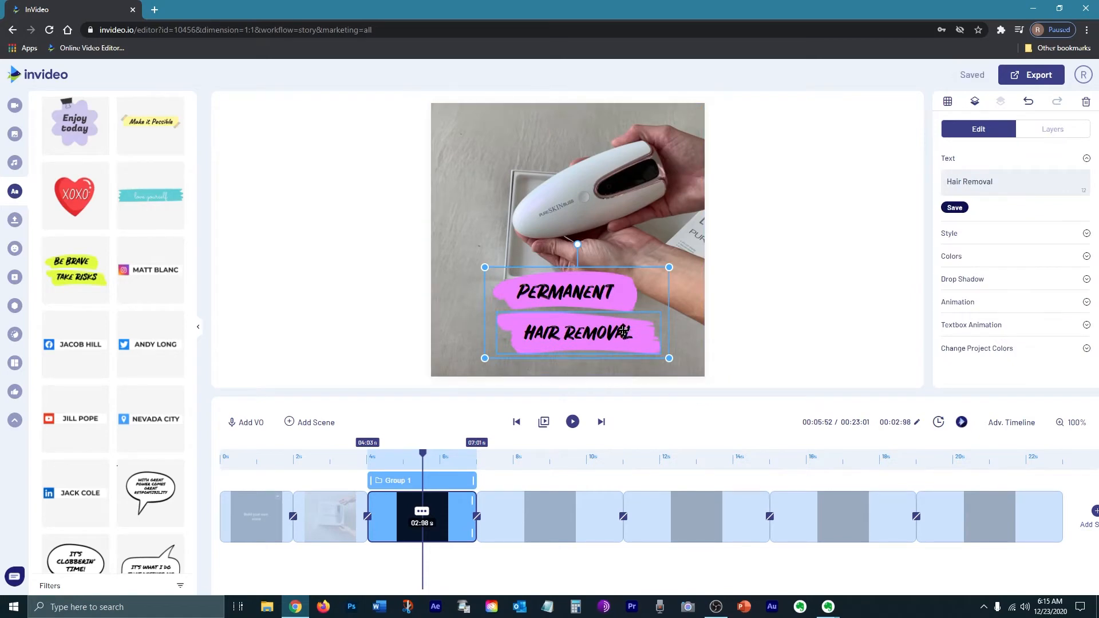
{"action": "left_click", "coordinate": [971, 325]}
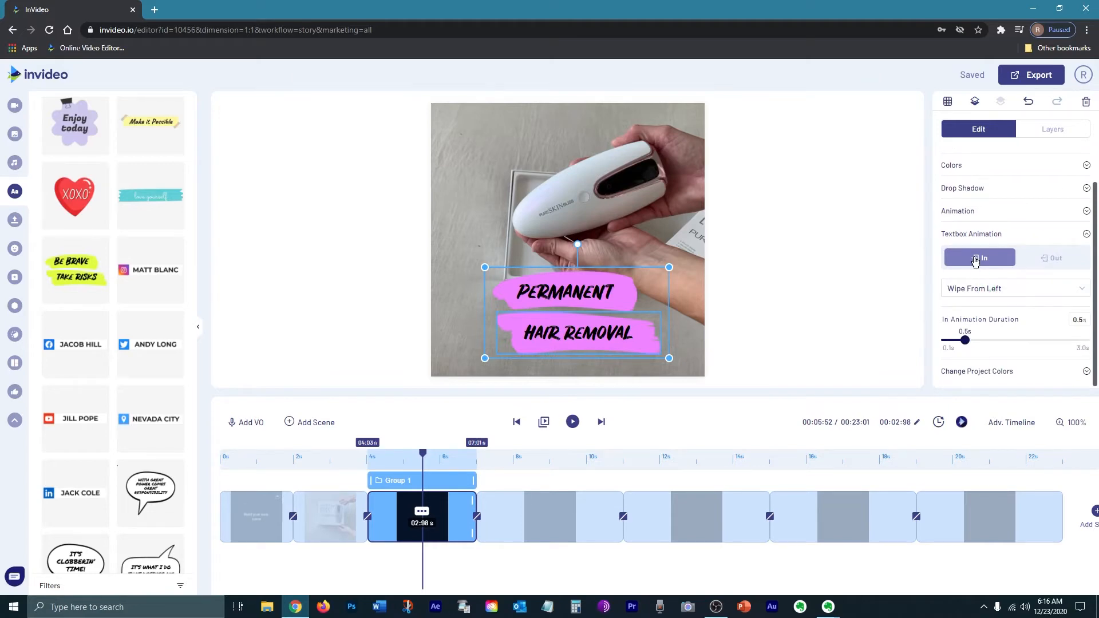
{"action": "left_click", "coordinate": [958, 211]}
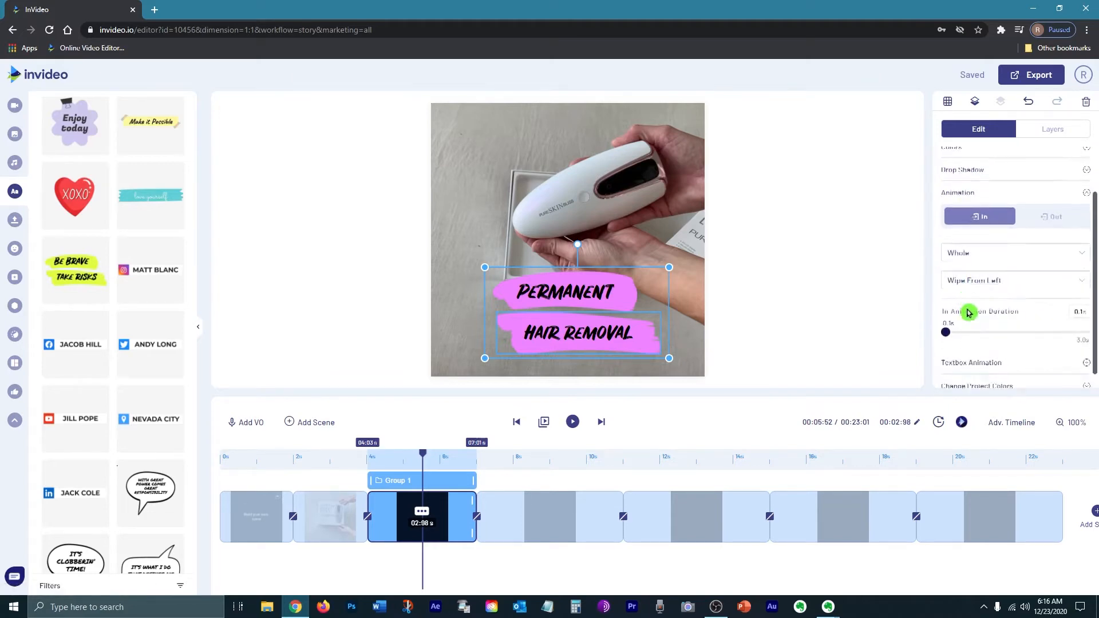
{"action": "mouse_move", "coordinate": [967, 315]}
{"action": "left_mouse_down"}
{"action": "mouse_move", "coordinate": [951, 326]}
{"action": "mouse_move", "coordinate": [967, 325]}
{"action": "left_mouse_up"}
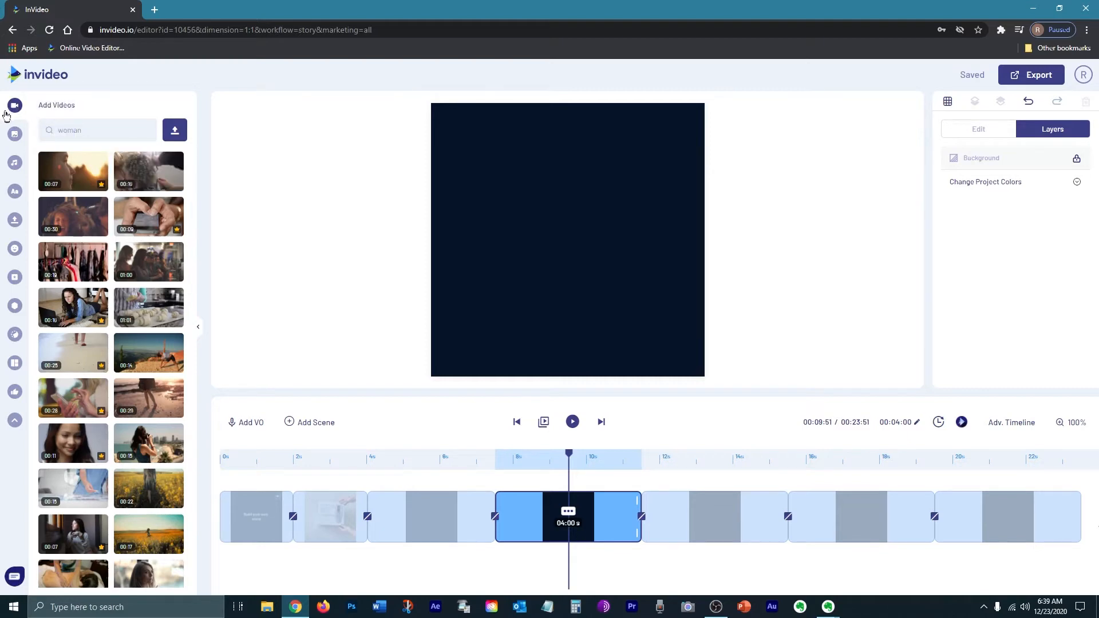
Search the stock videos for "classy woman" and preview the clip of the woman in sunglasses beside a yacht.
{"action": "left_click_drag", "start_coordinate": [85, 128], "coordinate": [23, 136]}
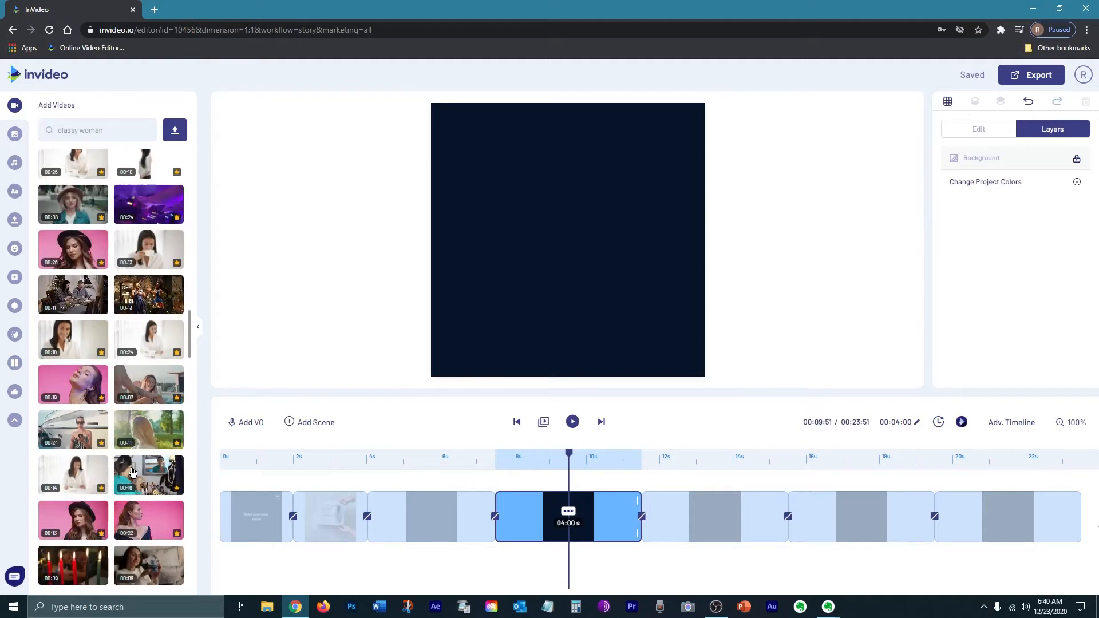
{"action": "left_click", "coordinate": [67, 438]}
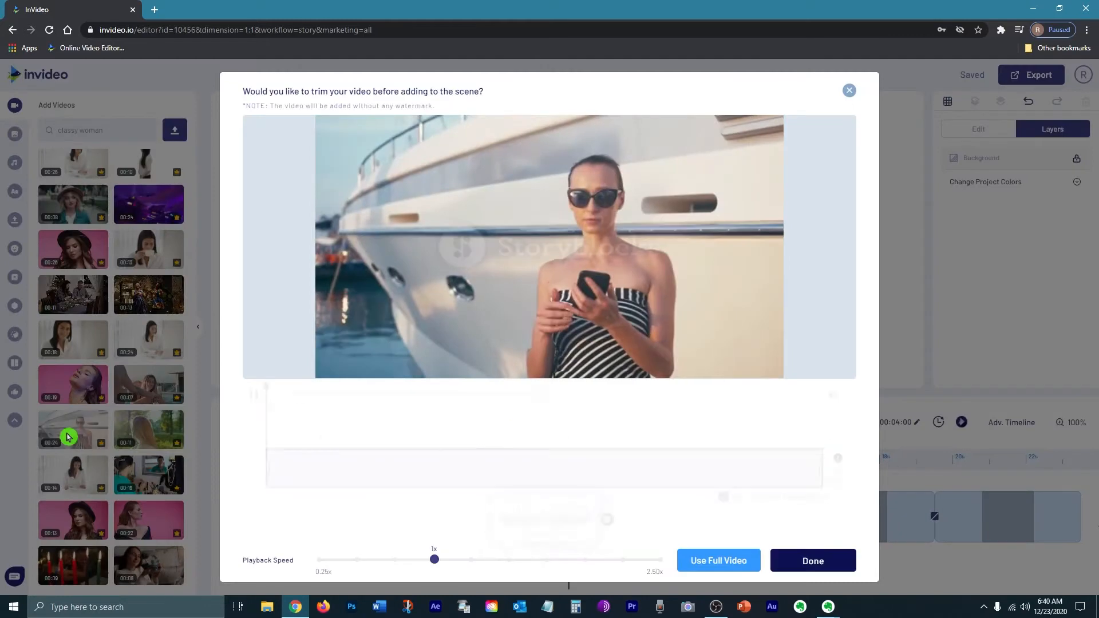
{"action": "left_click", "coordinate": [253, 394]}
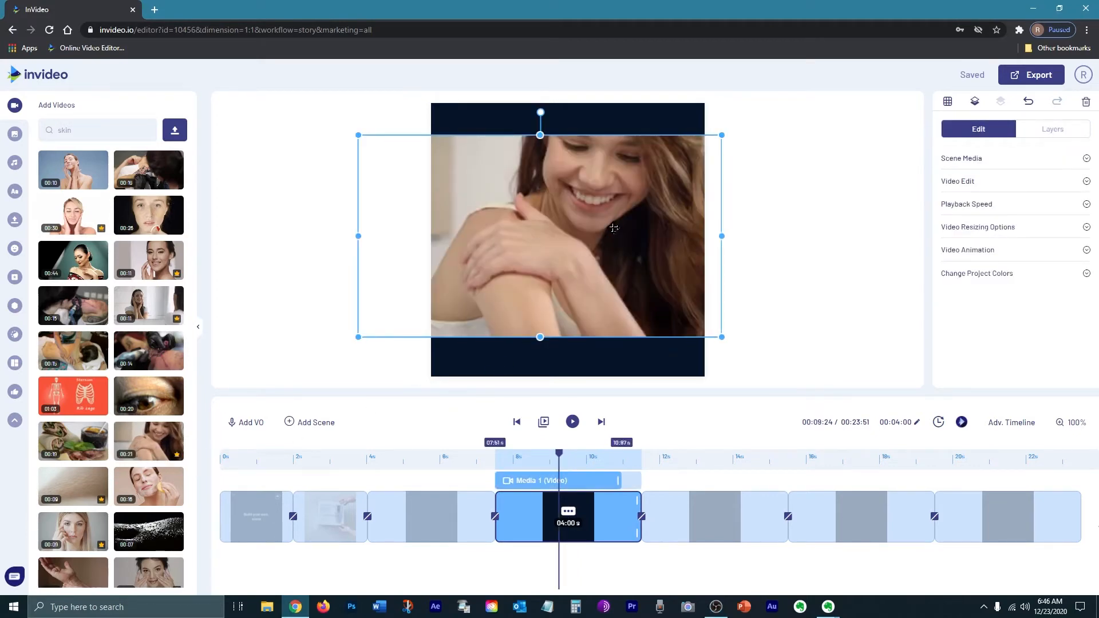
Scale and position the stock clip of the smiling woman to fill the fourth scene's square frame.
{"action": "left_click_drag", "start_coordinate": [763, 107], "coordinate": [775, 98]}
{"action": "left_click_drag", "start_coordinate": [358, 337], "coordinate": [305, 393]}
{"action": "left_click_drag", "start_coordinate": [611, 291], "coordinate": [611, 293]}
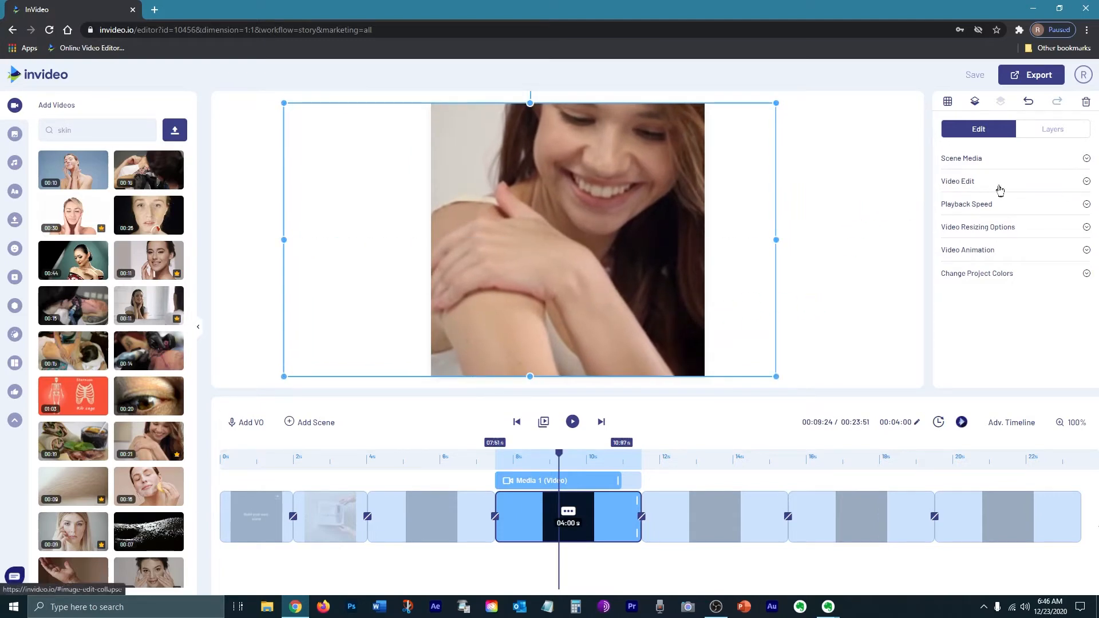
Blur the fourth scene's full-frame clip by 5 px.
{"action": "left_click", "coordinate": [1000, 189]}
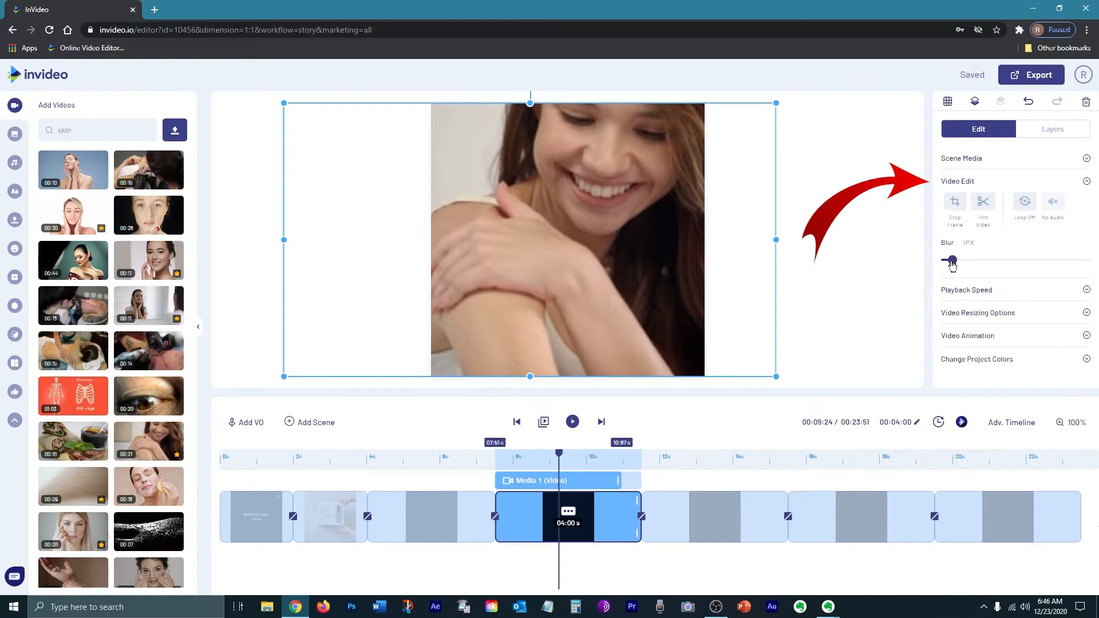
{"action": "left_click_drag", "start_coordinate": [952, 264], "coordinate": [975, 266]}
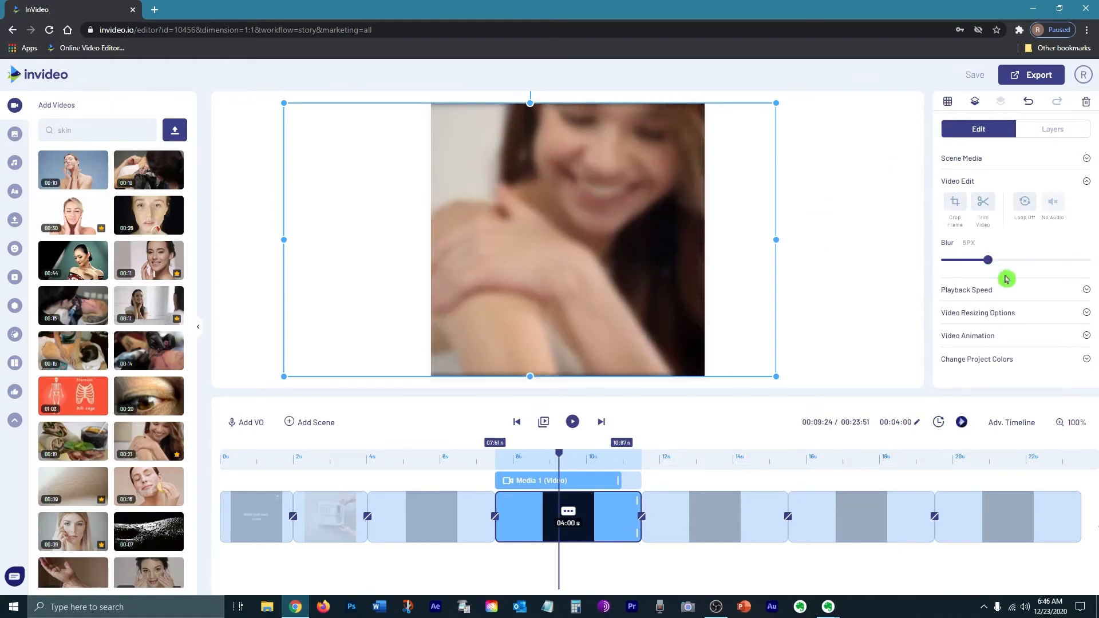
{"action": "left_click", "coordinate": [823, 291]}
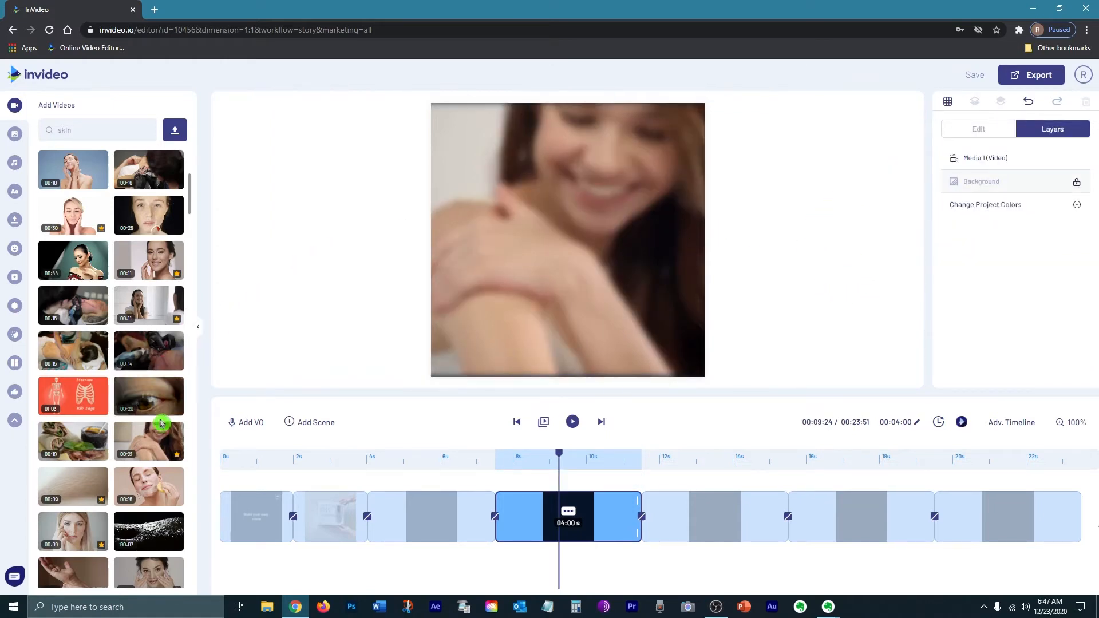
Add the same clip of the smiling woman over the blurred copy and check its video resizing options.
{"action": "left_click", "coordinate": [151, 443]}
{"action": "left_click", "coordinate": [812, 560]}
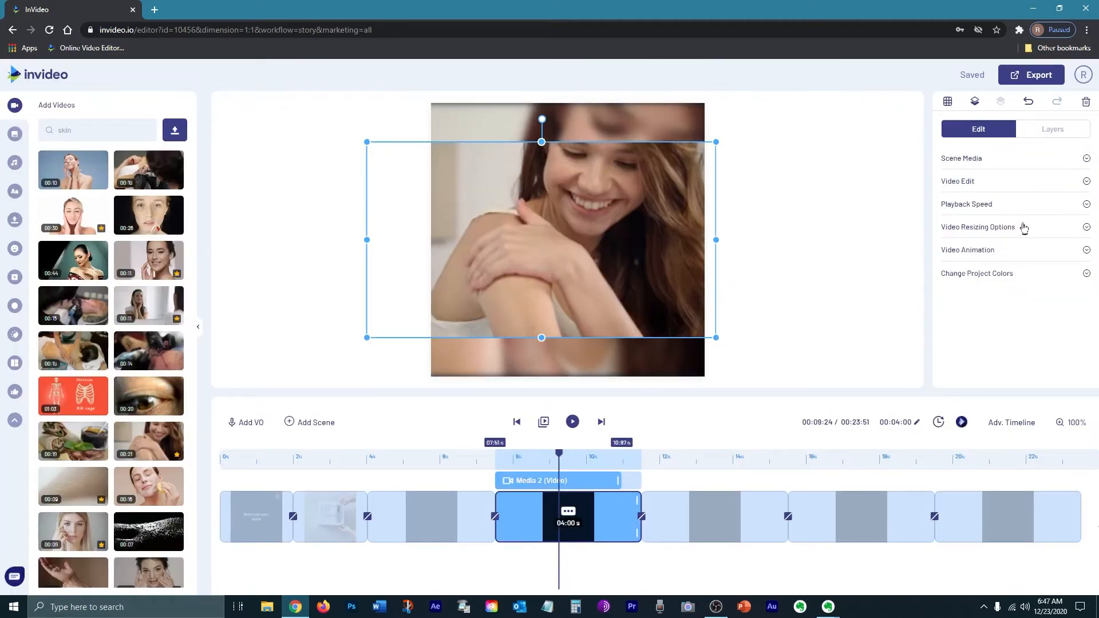
{"action": "left_click", "coordinate": [977, 229]}
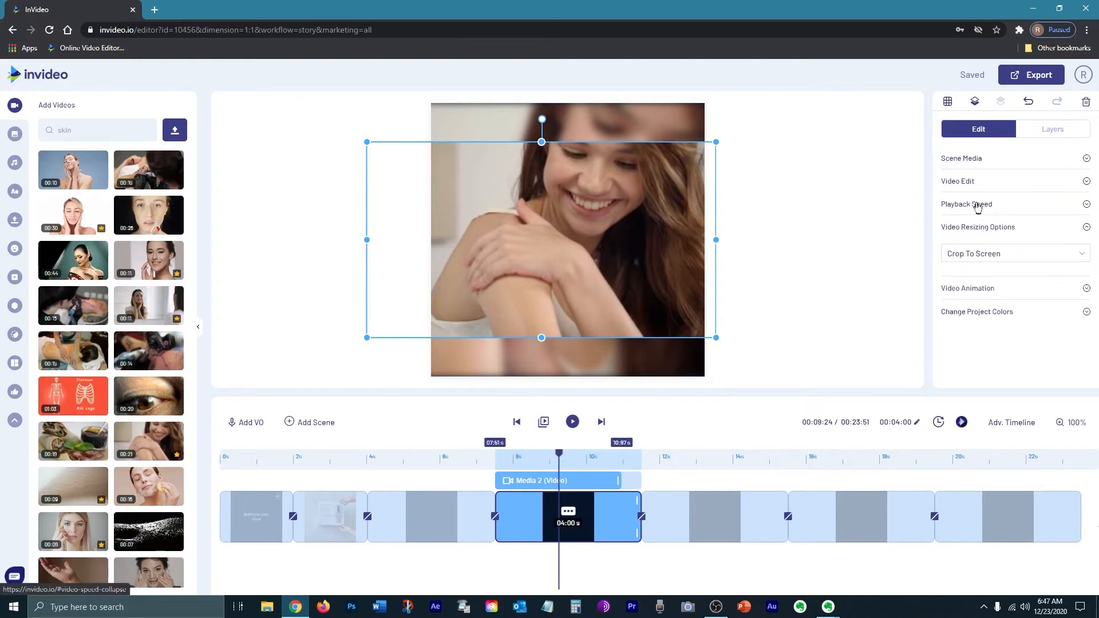
{"action": "left_click", "coordinate": [967, 254]}
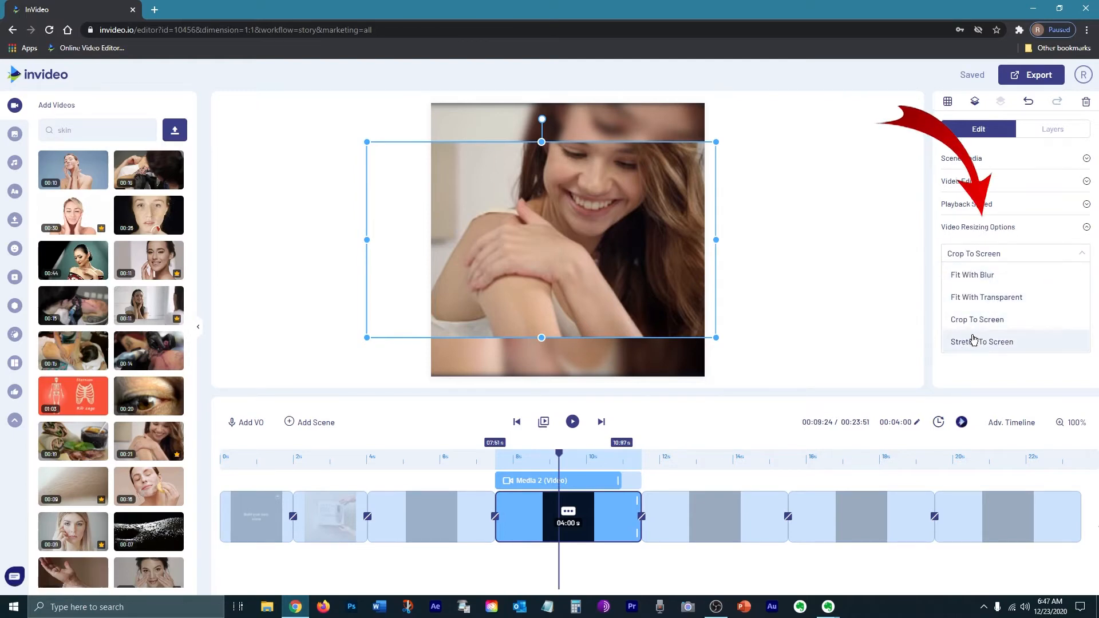
Crop the upper clip to a square frame and center it over the blurred background in the fourth scene.
{"action": "left_click", "coordinate": [963, 182]}
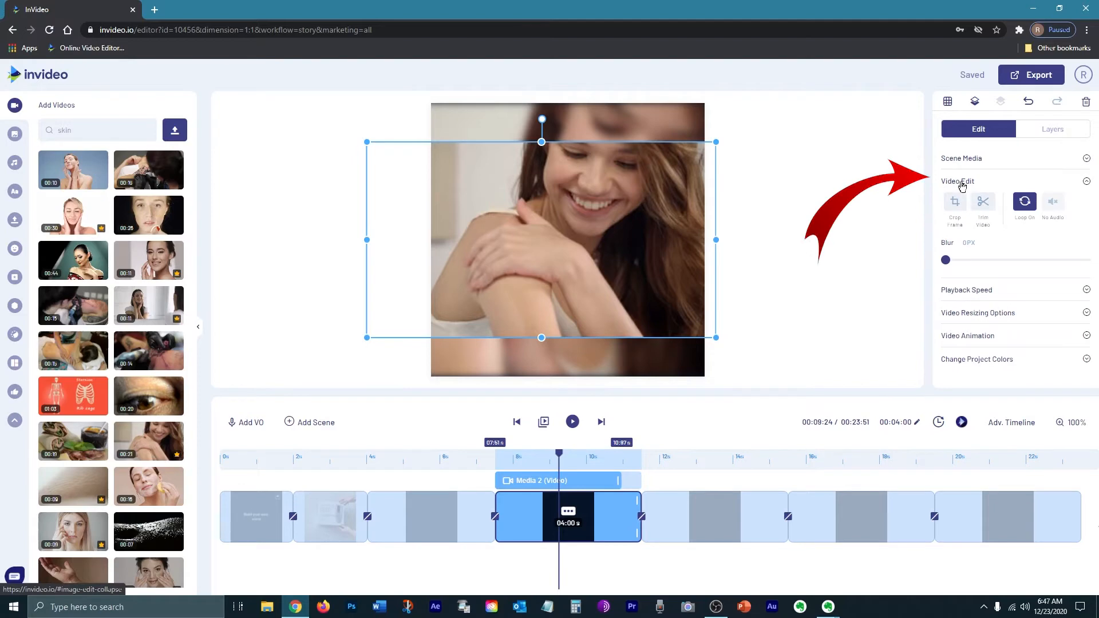
{"action": "left_click", "coordinate": [955, 202]}
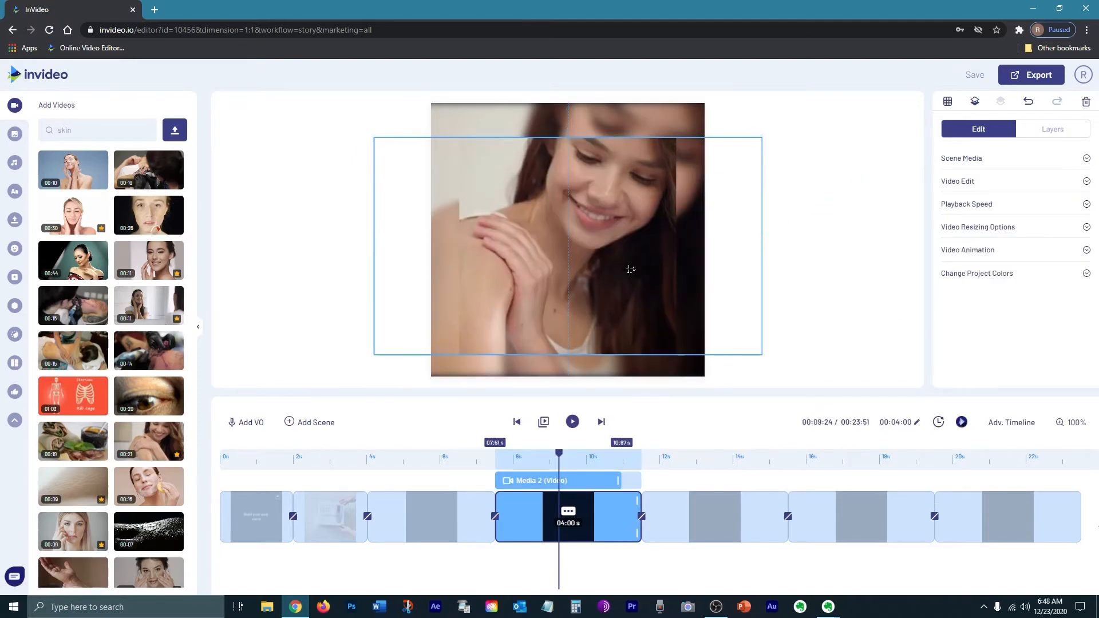
{"action": "left_click_drag", "start_coordinate": [629, 269], "coordinate": [628, 261]}
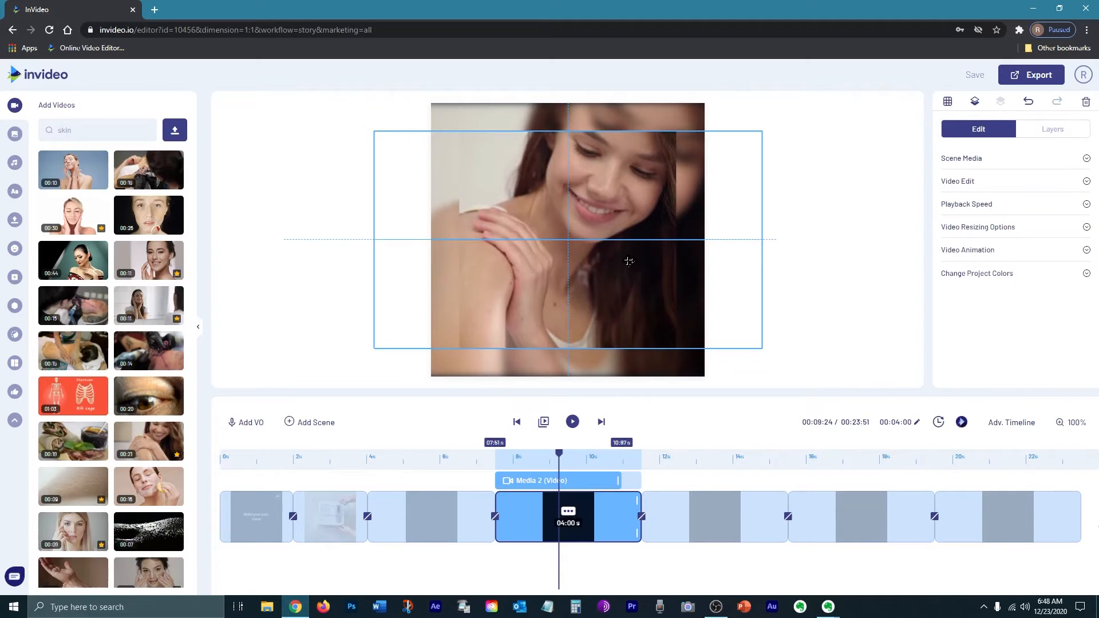
{"action": "left_click_drag", "start_coordinate": [628, 261], "coordinate": [626, 264]}
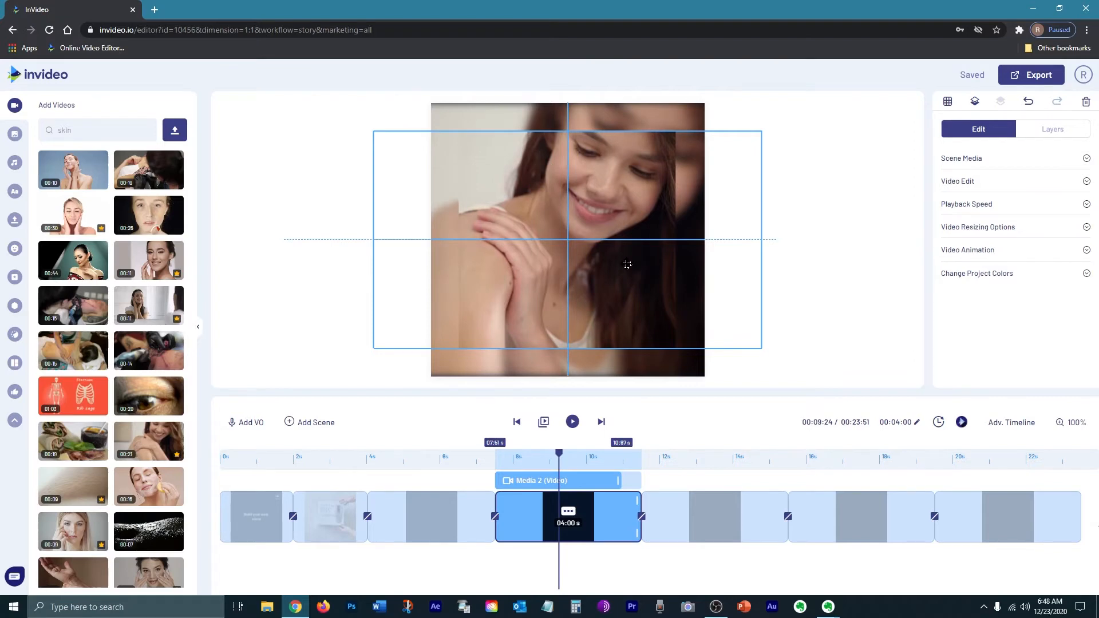
{"action": "left_click", "coordinate": [785, 274]}
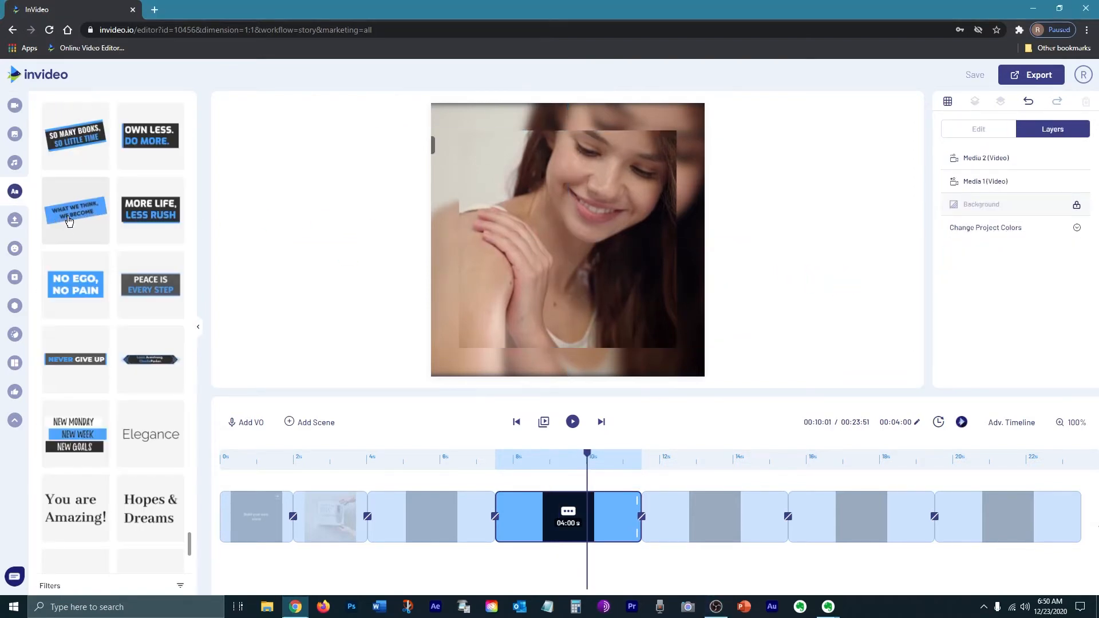
Add the "What We Think, We Become" text preset to the fourth scene and change its yellow box color to #ef84ff.
{"action": "left_click", "coordinate": [64, 219]}
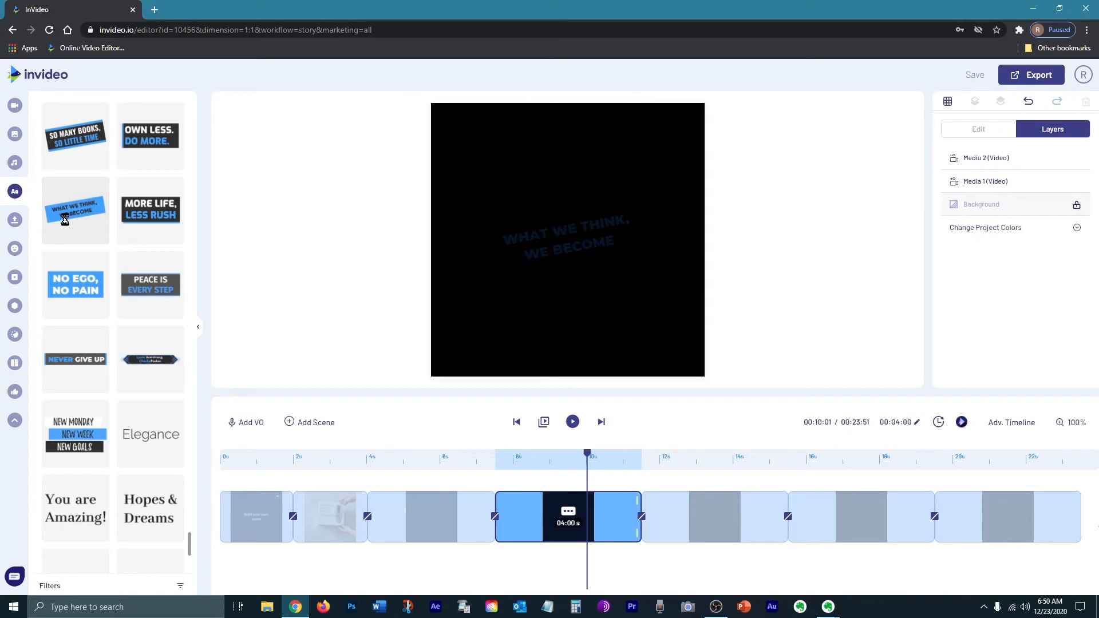
{"action": "left_click", "coordinate": [951, 255]}
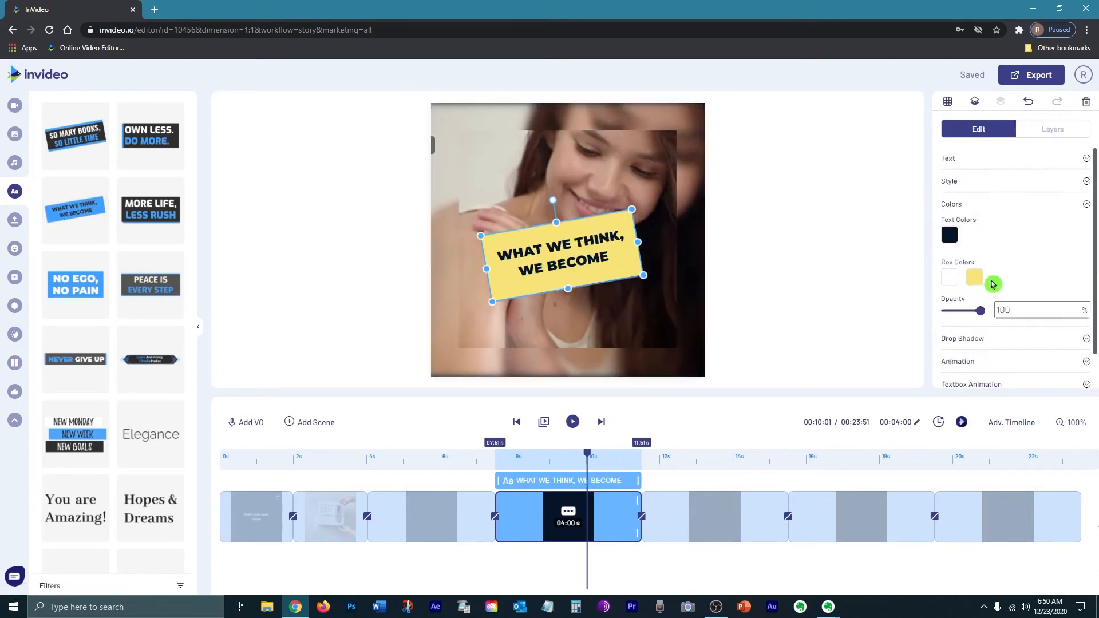
{"action": "scroll", "coordinate": [991, 284], "scroll_direction": "down", "scroll_amount": 1}
{"action": "left_click", "coordinate": [976, 242]}
{"action": "key", "text": "ctrl+v"}
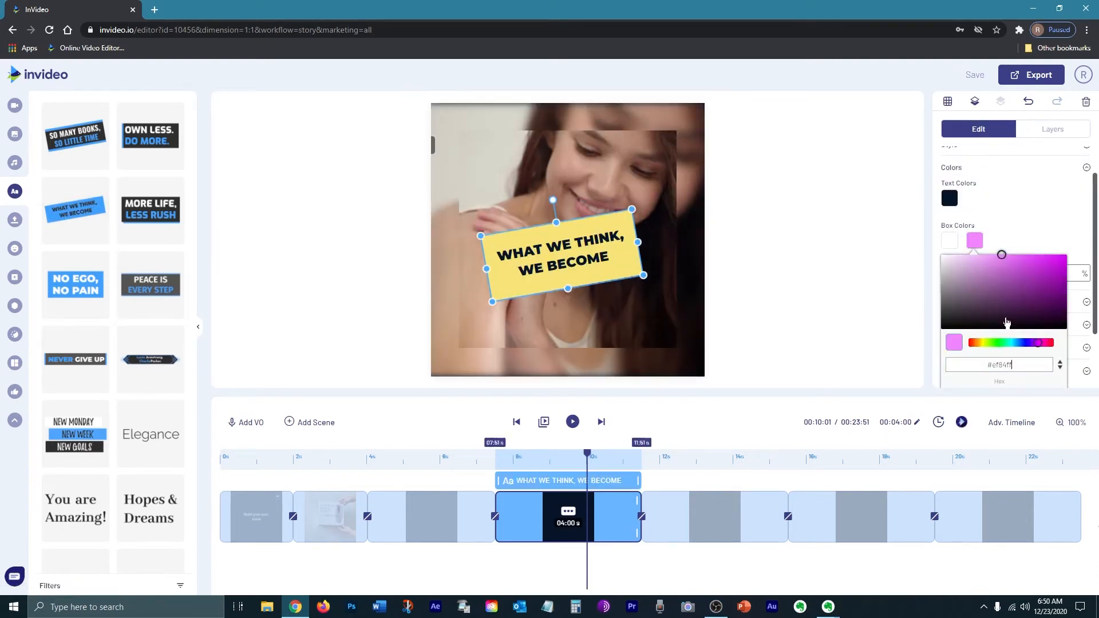
{"action": "left_click", "coordinate": [1027, 222]}
Set the fourth scene caption's box opacity to 70% and open its white box color for editing.
{"action": "left_click_drag", "start_coordinate": [1014, 274], "coordinate": [945, 273]}
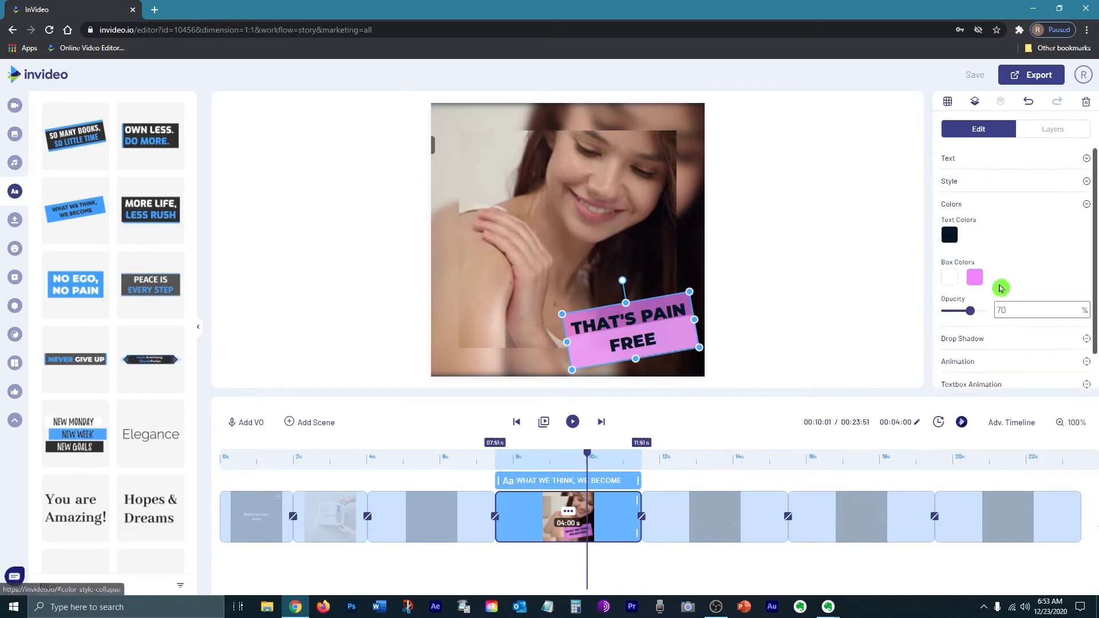
{"action": "left_click", "coordinate": [975, 277]}
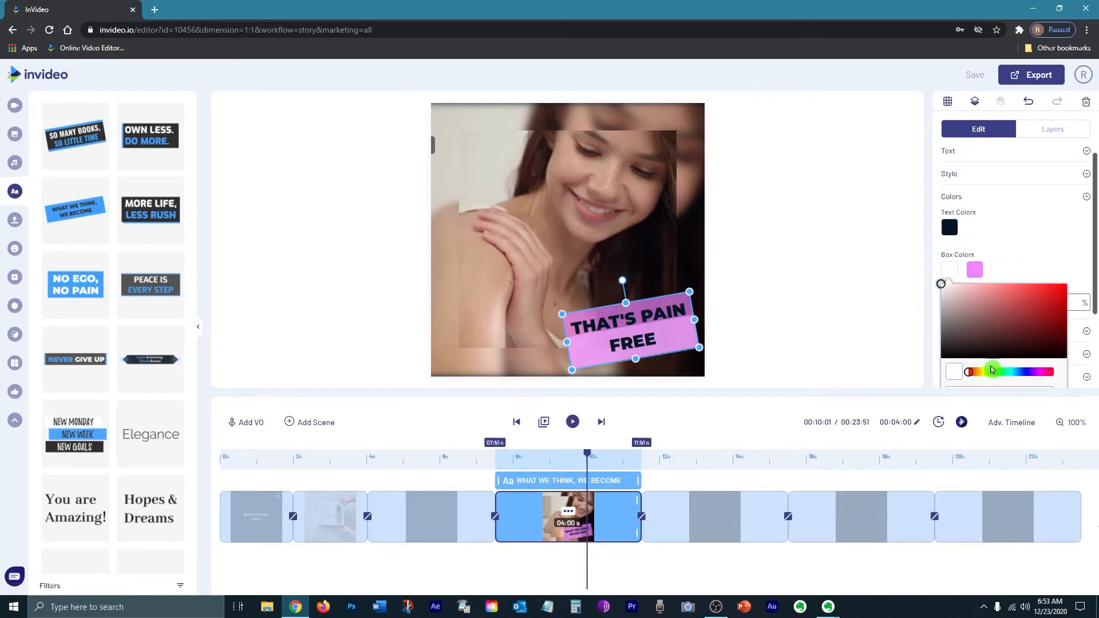
{"action": "left_click_drag", "start_coordinate": [1005, 379], "coordinate": [1021, 374]}
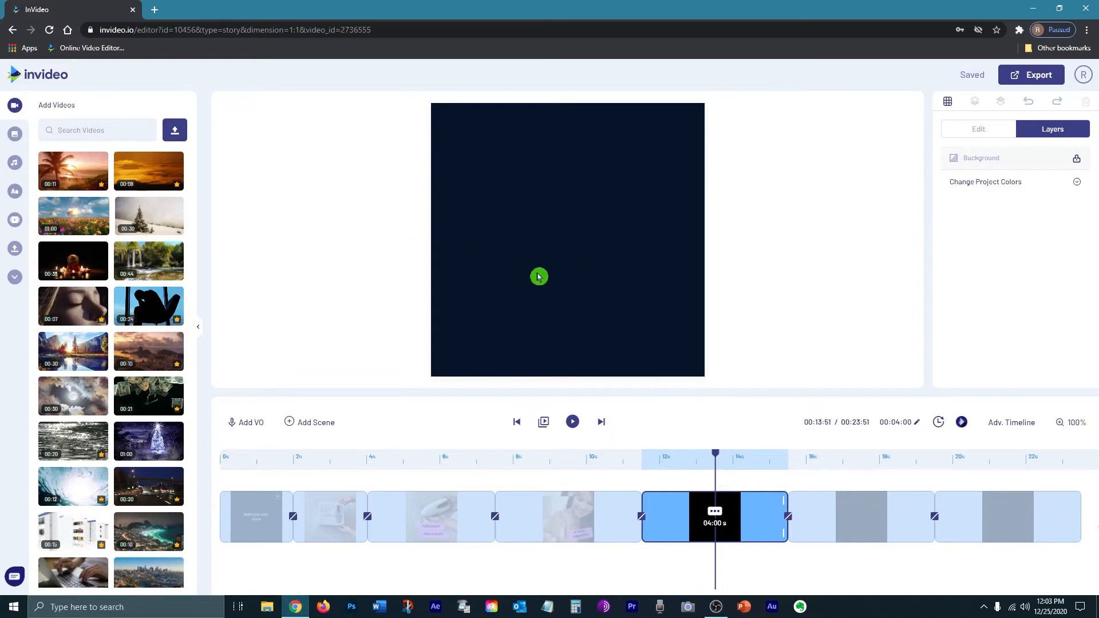
Switch the fifth scene to the advanced timeline and add the clip of the woman treating her arm, trimmed to 3 seconds.
{"action": "left_click", "coordinate": [1008, 423]}
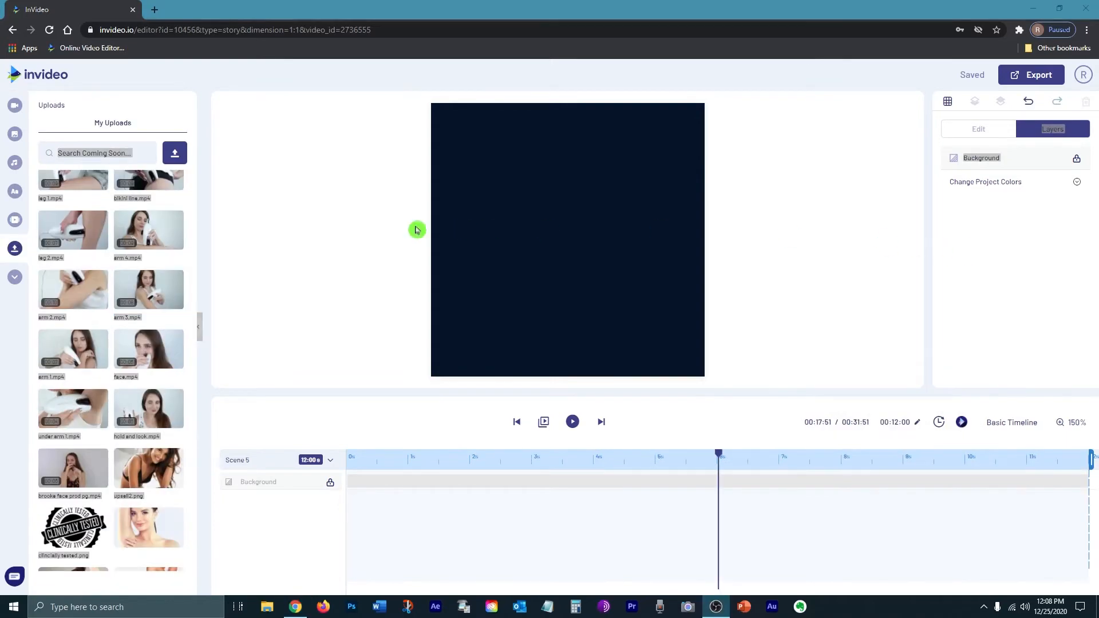
{"action": "scroll", "coordinate": [152, 313], "scroll_direction": "down", "scroll_amount": 5}
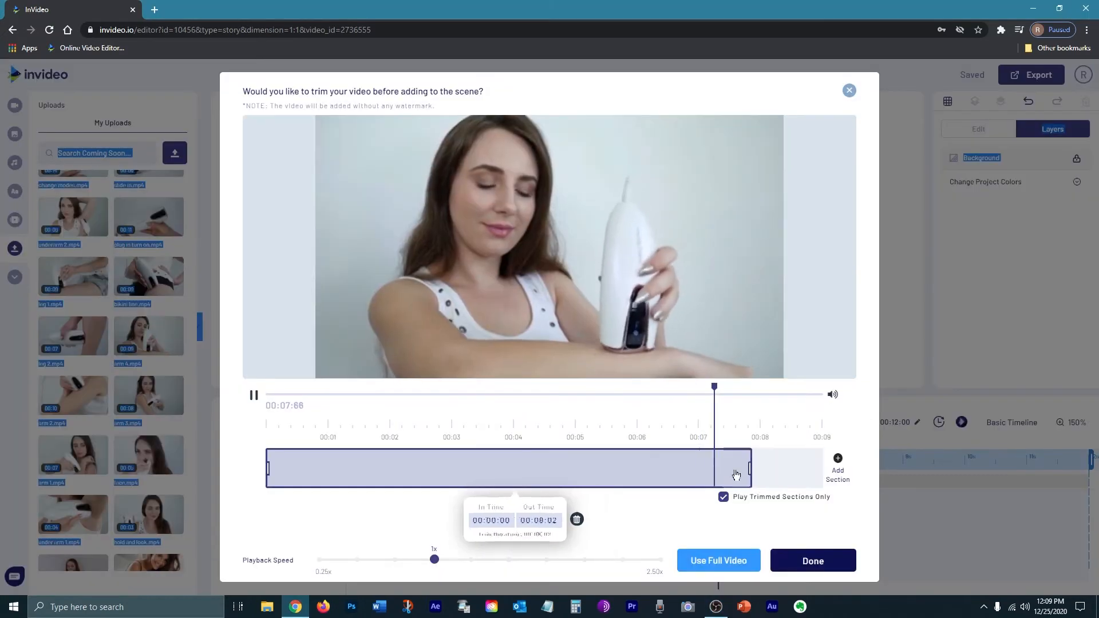
{"action": "left_click_drag", "start_coordinate": [736, 473], "coordinate": [448, 470]}
{"action": "left_click", "coordinate": [445, 512]}
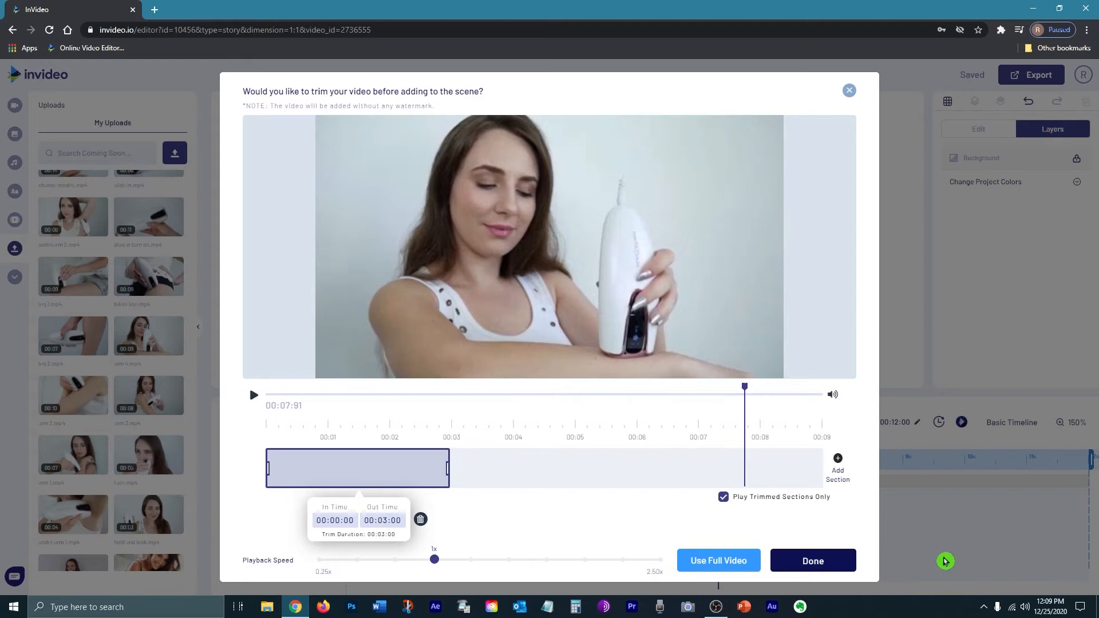
{"action": "left_click", "coordinate": [836, 561]}
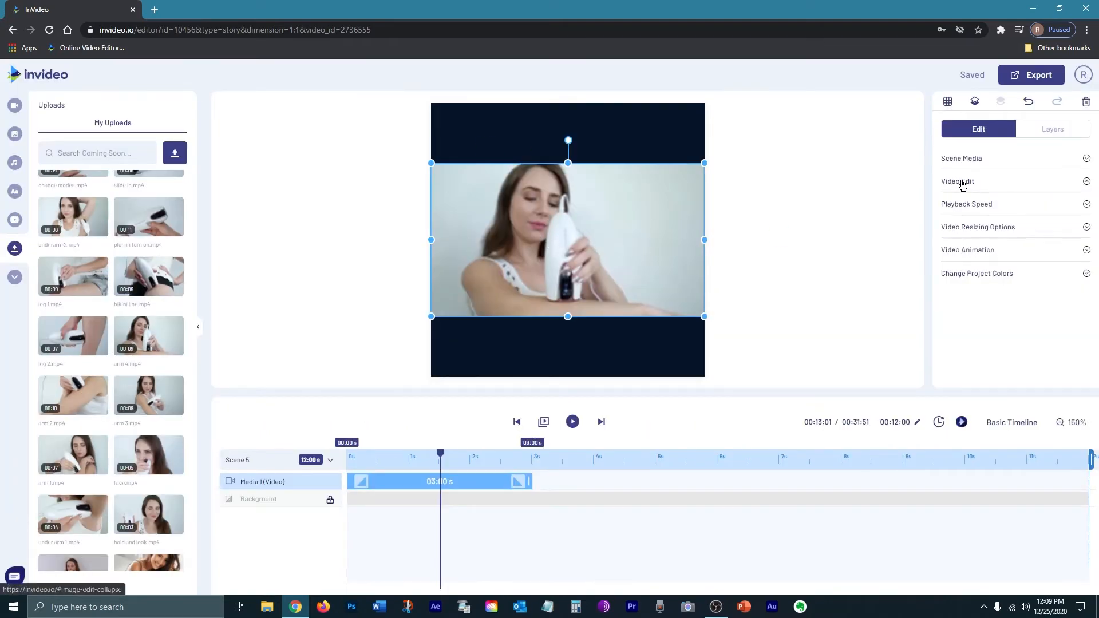
Crop the arm clip to a 1:1 square and fit it into the upper-left quarter of the canvas.
{"action": "left_click", "coordinate": [962, 182]}
{"action": "left_click", "coordinate": [955, 202]}
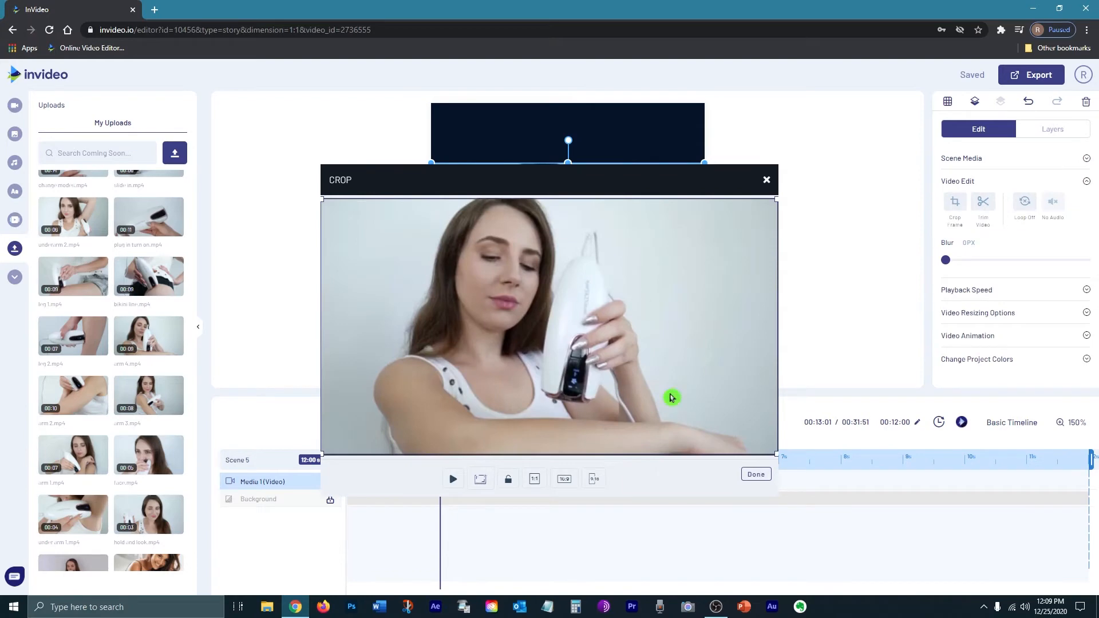
{"action": "left_click", "coordinate": [538, 487]}
{"action": "left_click", "coordinate": [755, 474]}
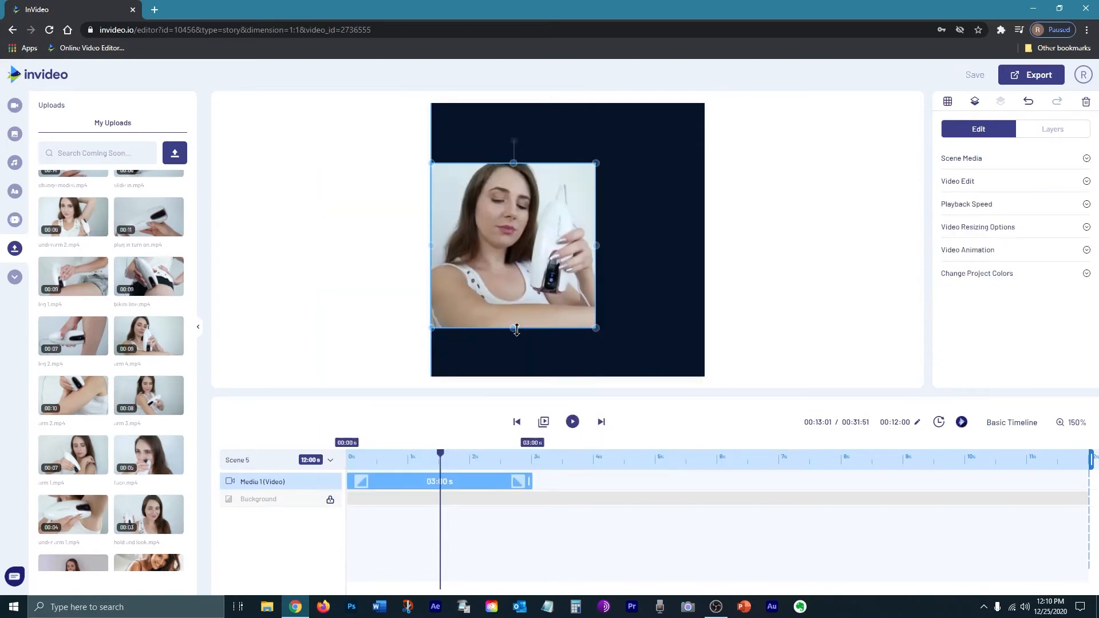
{"action": "left_click_drag", "start_coordinate": [530, 263], "coordinate": [566, 240]}
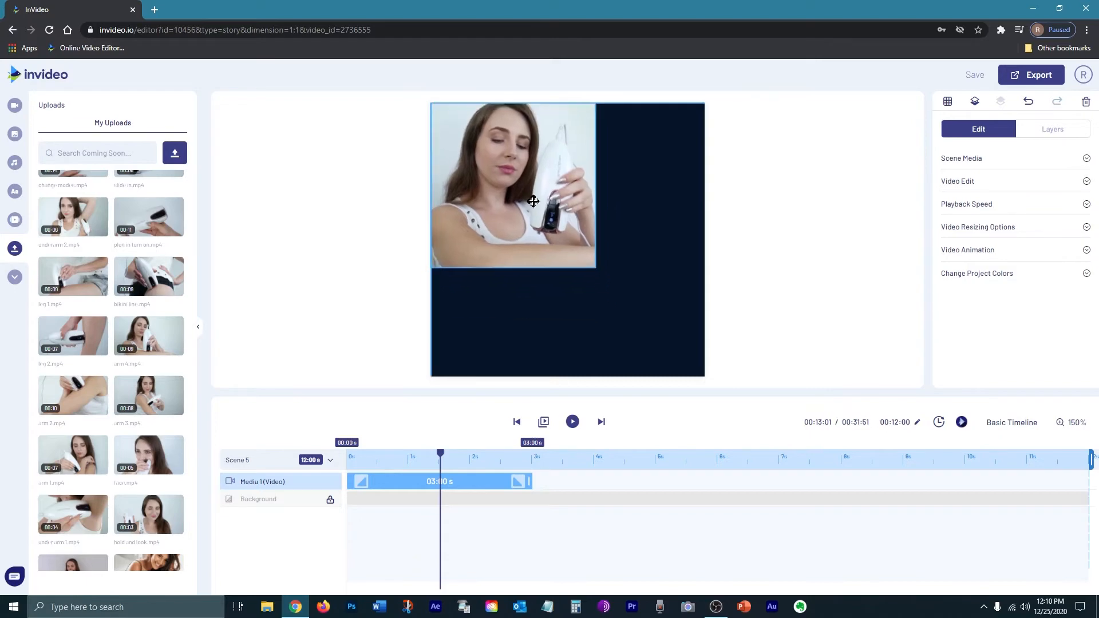
{"action": "left_click_drag", "start_coordinate": [605, 271], "coordinate": [576, 245]}
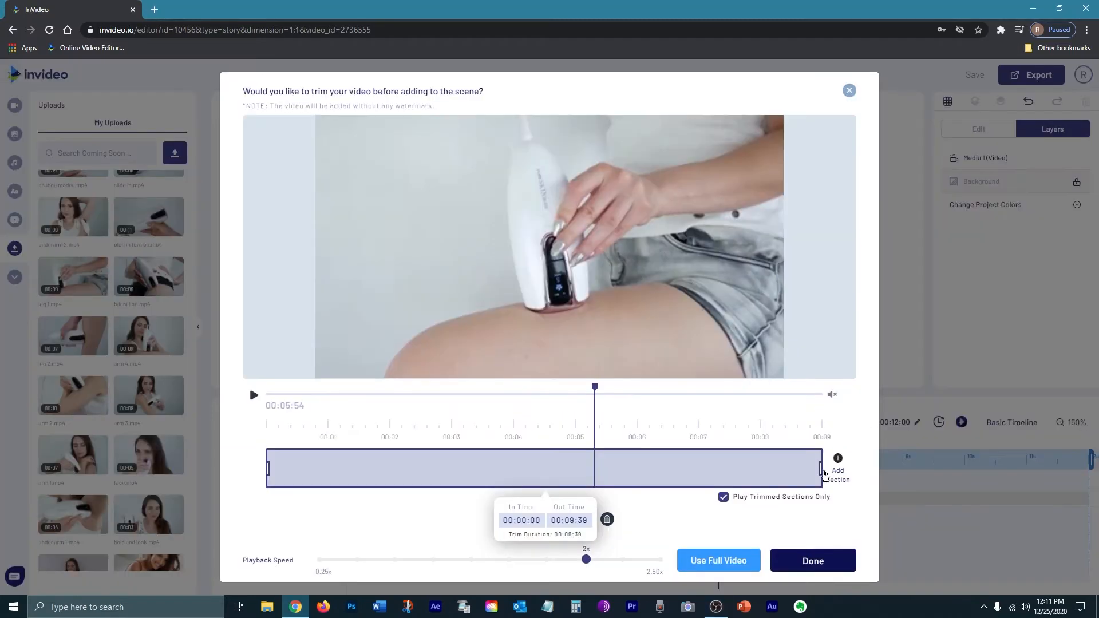
Trim the leg clip to about its first 6 seconds and crop it to a square filling the canvas's lower-right quarter.
{"action": "left_click_drag", "start_coordinate": [820, 475], "coordinate": [637, 466]}
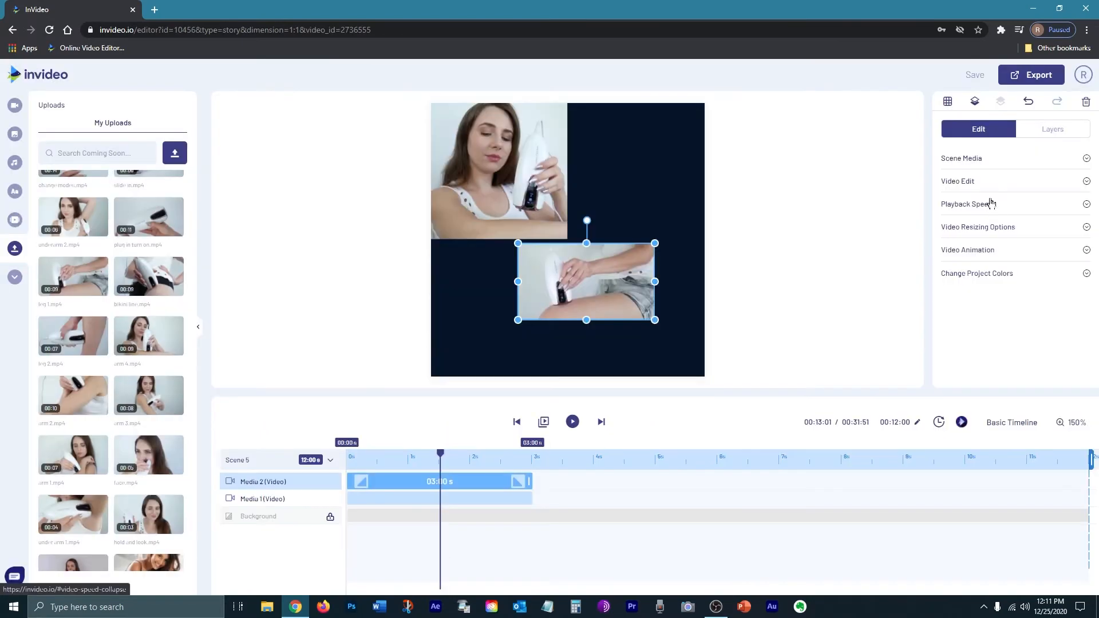
{"action": "left_click", "coordinate": [960, 182]}
{"action": "left_click", "coordinate": [954, 202]}
{"action": "left_click", "coordinate": [536, 480]}
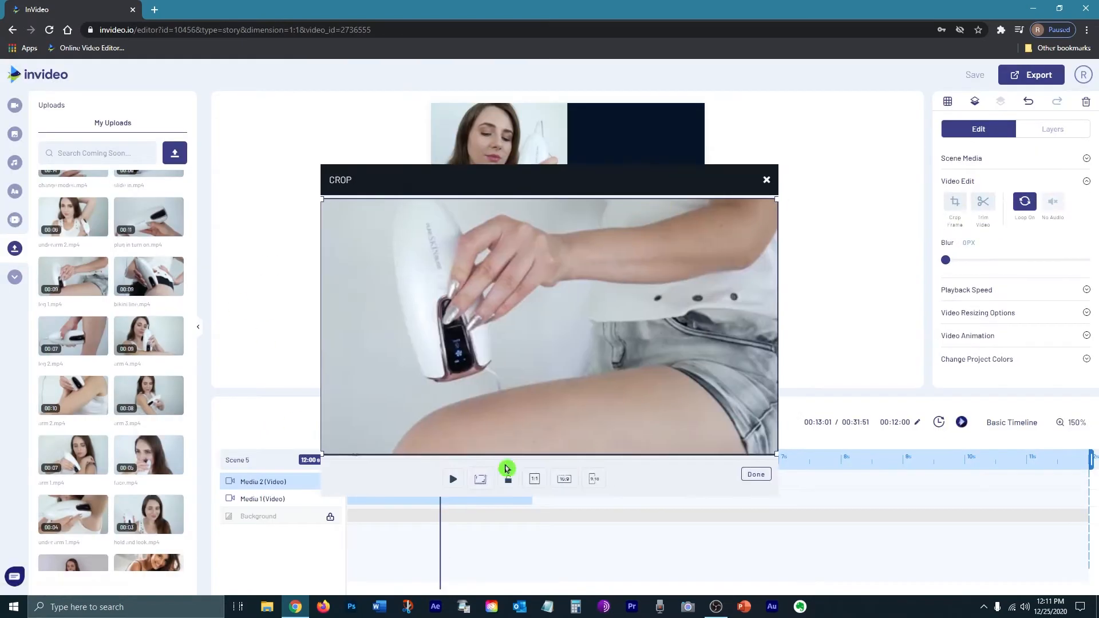
{"action": "left_click_drag", "start_coordinate": [521, 364], "coordinate": [441, 363]}
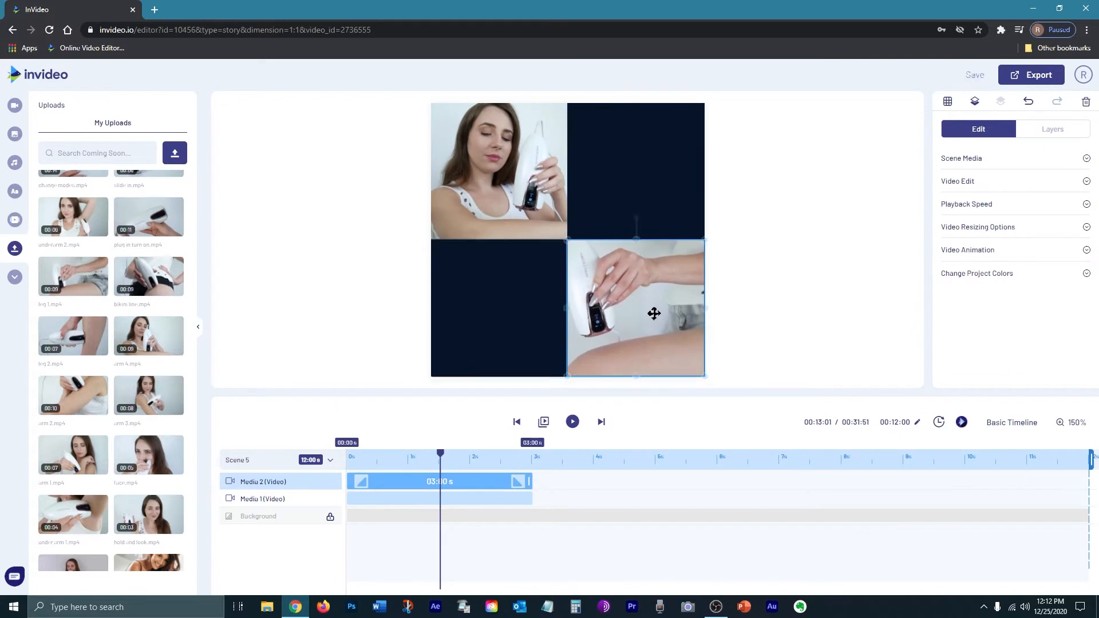
{"action": "left_click", "coordinate": [841, 284]}
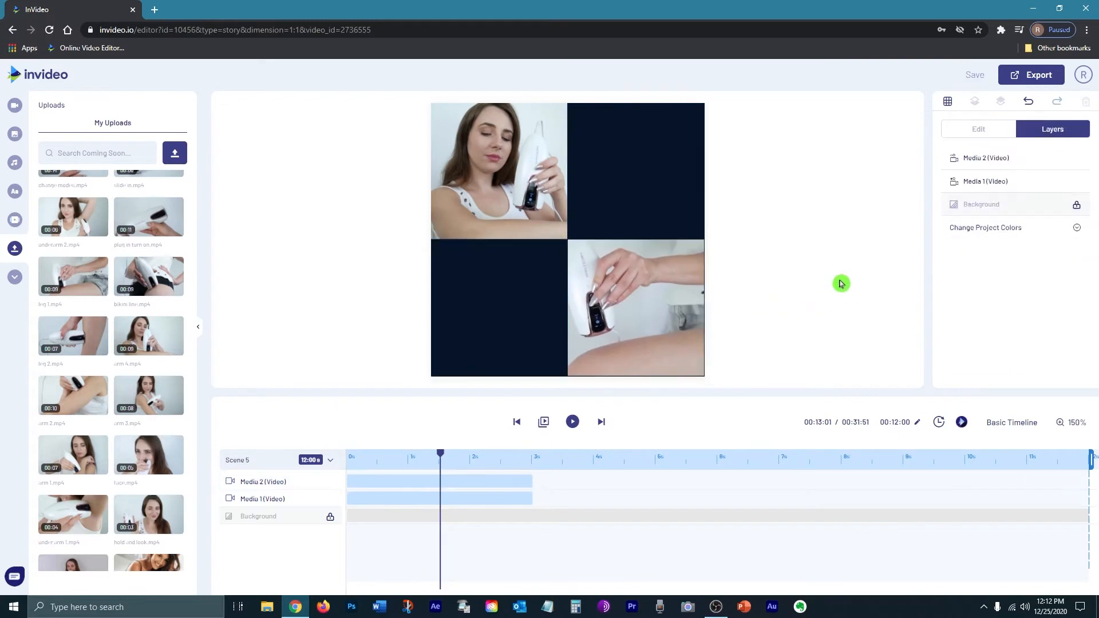
Unlock the fifth scene's background layer and change its color to white.
{"action": "left_click", "coordinate": [1077, 208]}
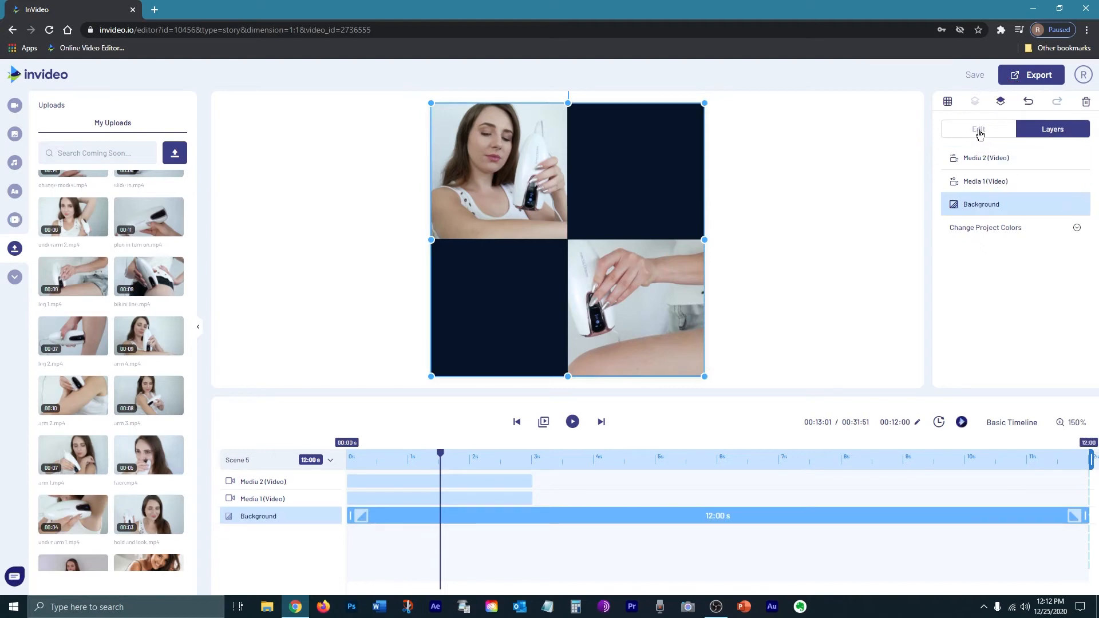
{"action": "left_click", "coordinate": [1062, 204]}
{"action": "left_click", "coordinate": [951, 159]}
{"action": "left_click", "coordinate": [950, 178]}
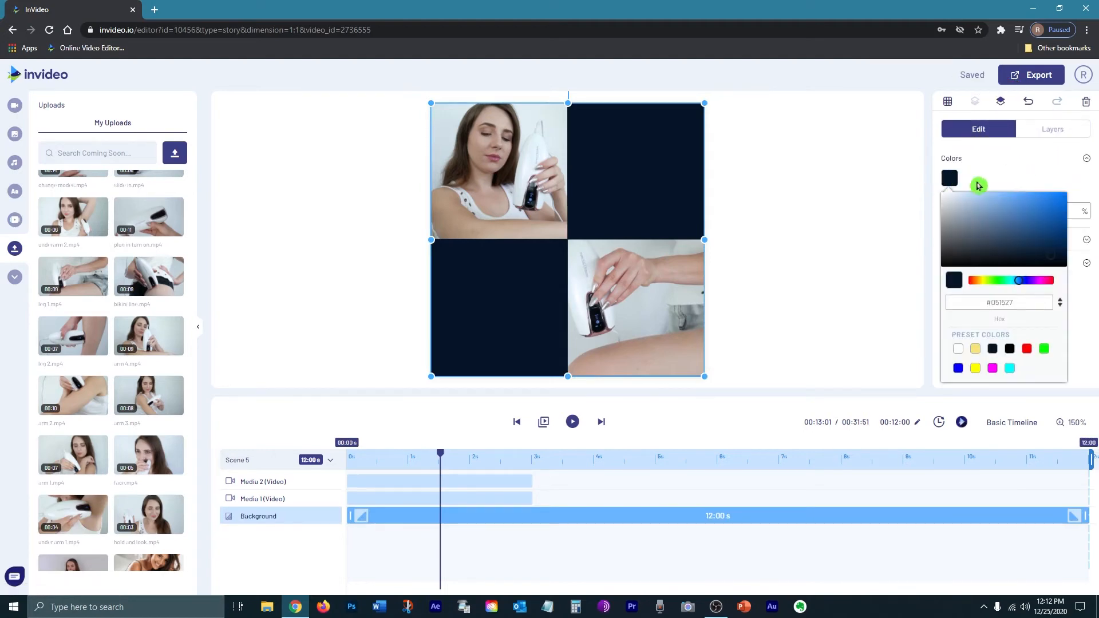
{"action": "left_click", "coordinate": [959, 347]}
{"action": "left_click", "coordinate": [876, 380]}
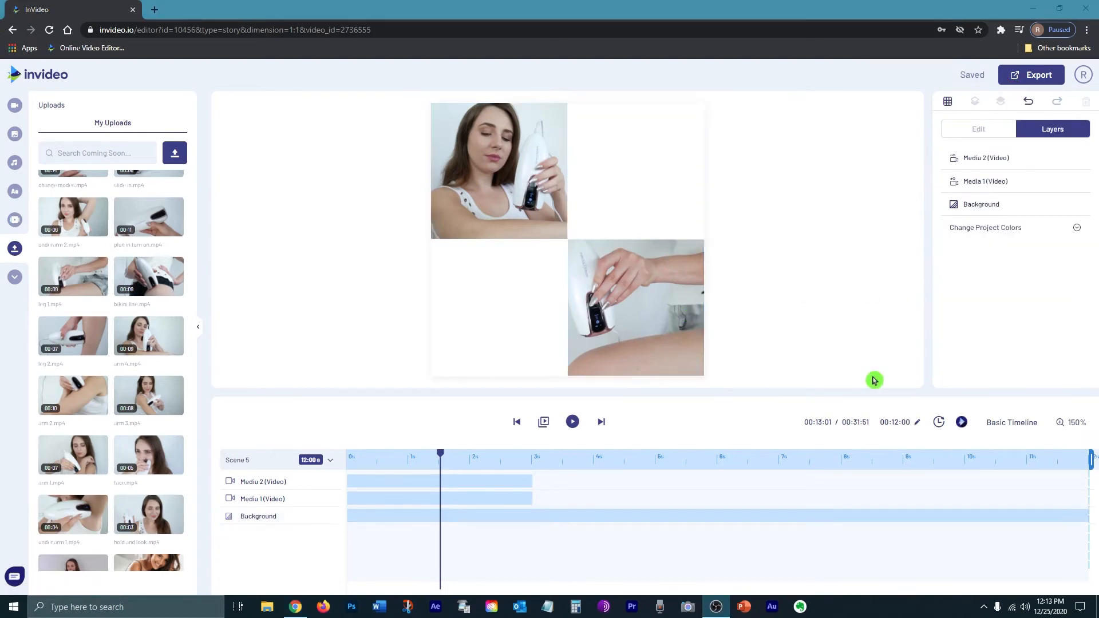
Try the Zoom From Out entrance animation on the upper-left arm clip.
{"action": "left_click", "coordinate": [535, 196]}
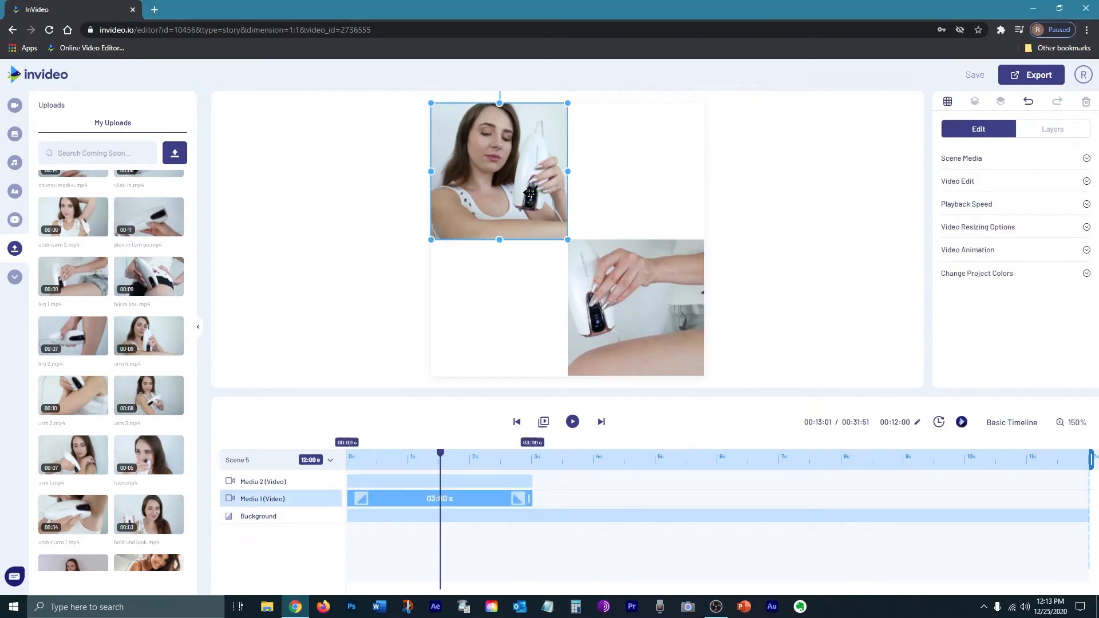
{"action": "left_click", "coordinate": [968, 249]}
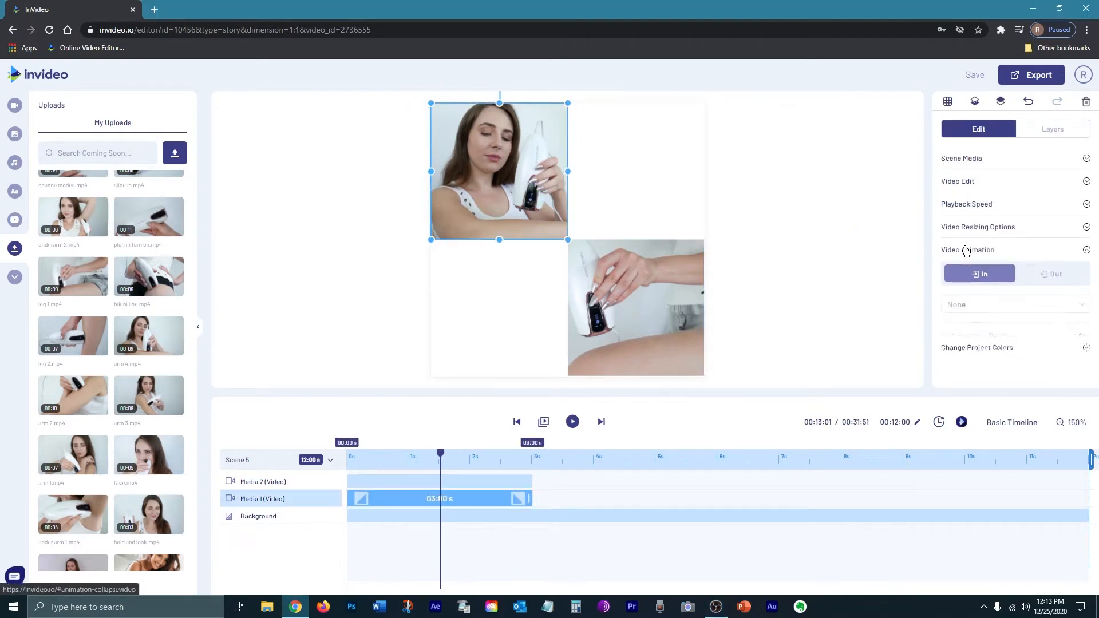
{"action": "left_click", "coordinate": [1006, 290]}
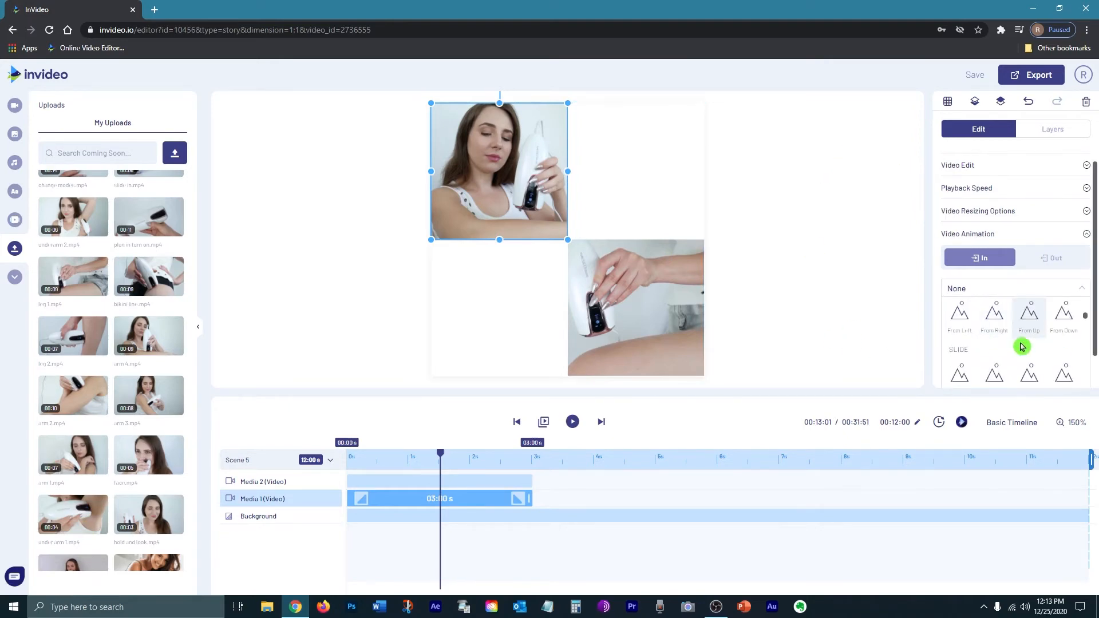
{"action": "scroll", "coordinate": [1016, 347], "scroll_direction": "down", "scroll_amount": 3}
{"action": "left_click", "coordinate": [1013, 356]}
Give the lower-right leg clip The Smooth Flip From Right entrance animation.
{"action": "left_click", "coordinate": [650, 338]}
{"action": "left_click", "coordinate": [995, 250]}
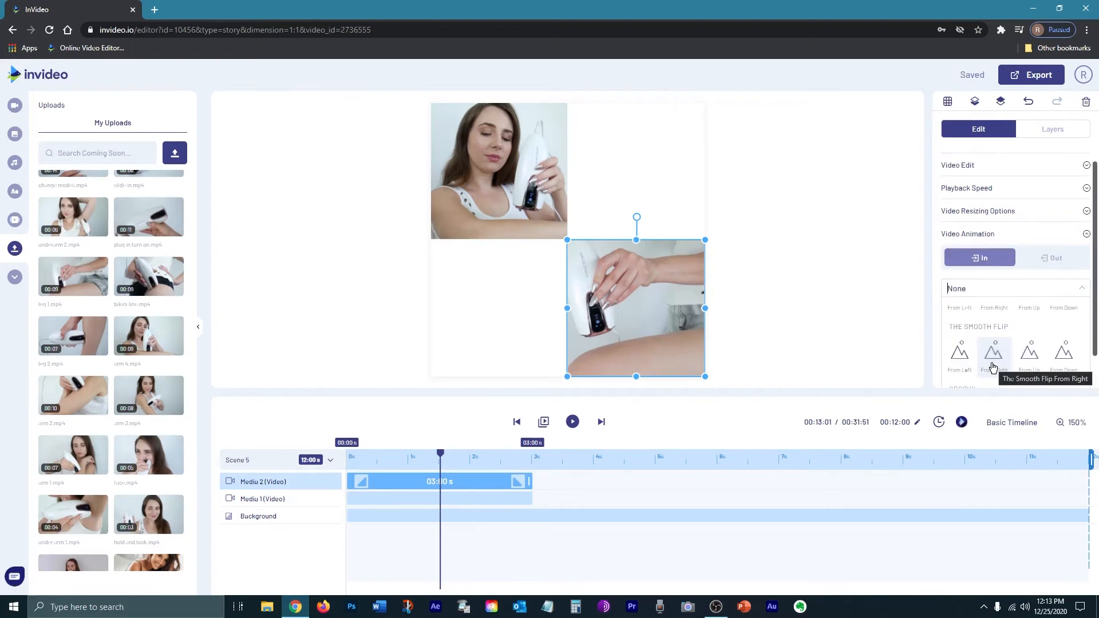
{"action": "left_click", "coordinate": [993, 351]}
Set the upper-left clip's entrance animation to Happy Landing From Left and shift the clip forward along the scene's timeline.
{"action": "left_click", "coordinate": [1007, 249]}
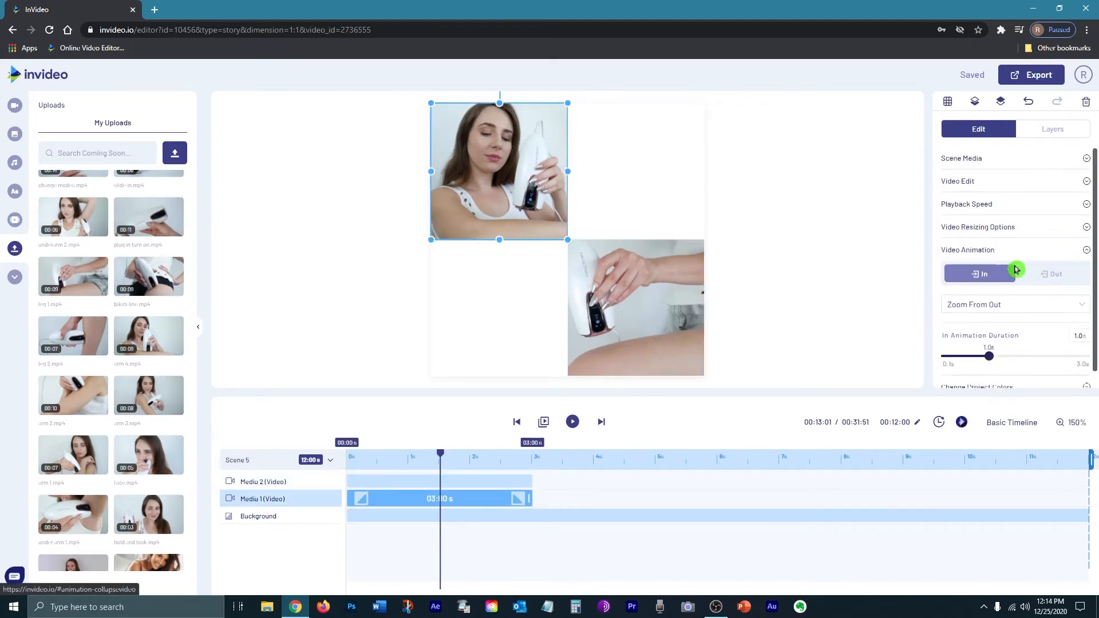
{"action": "scroll", "coordinate": [1078, 300], "scroll_direction": "down", "scroll_amount": 1}
{"action": "left_click", "coordinate": [1080, 289]}
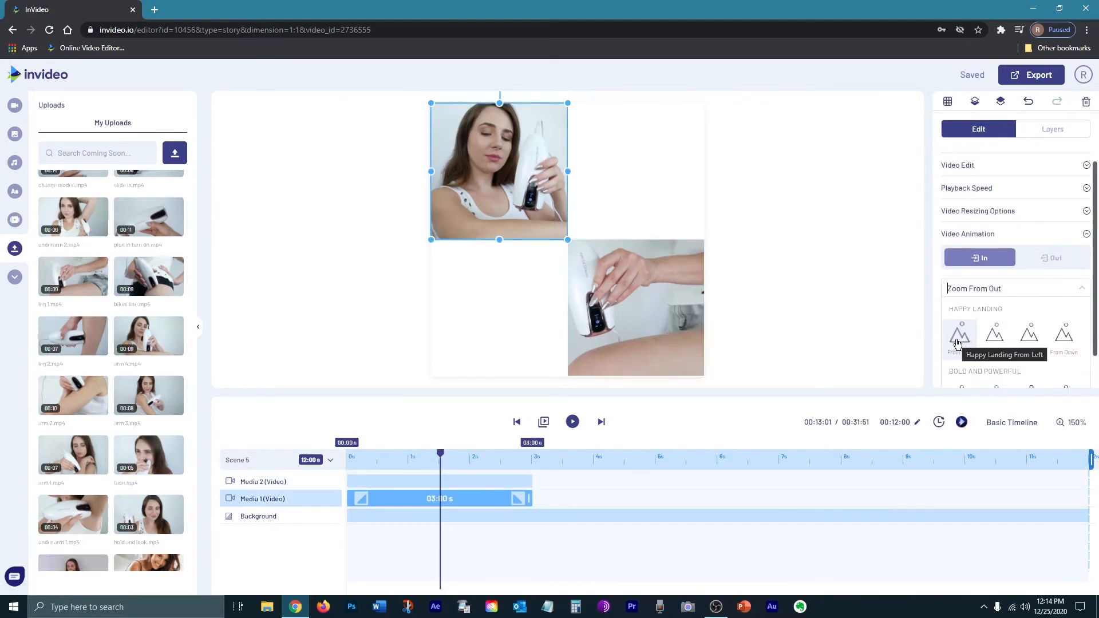
{"action": "left_click", "coordinate": [957, 338]}
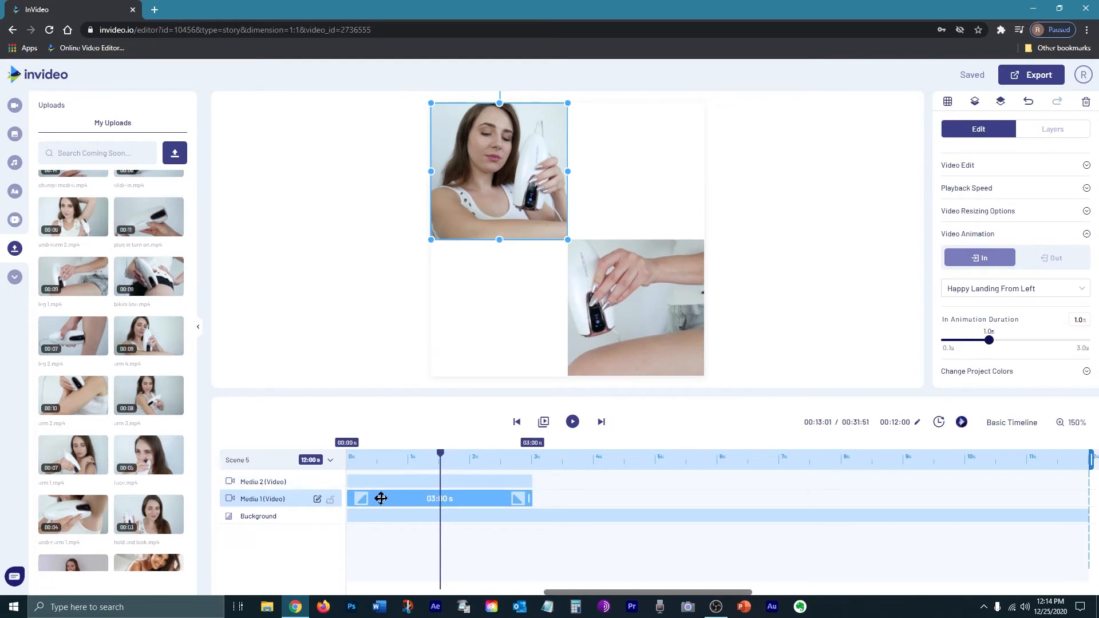
{"action": "left_click_drag", "start_coordinate": [382, 499], "coordinate": [429, 489]}
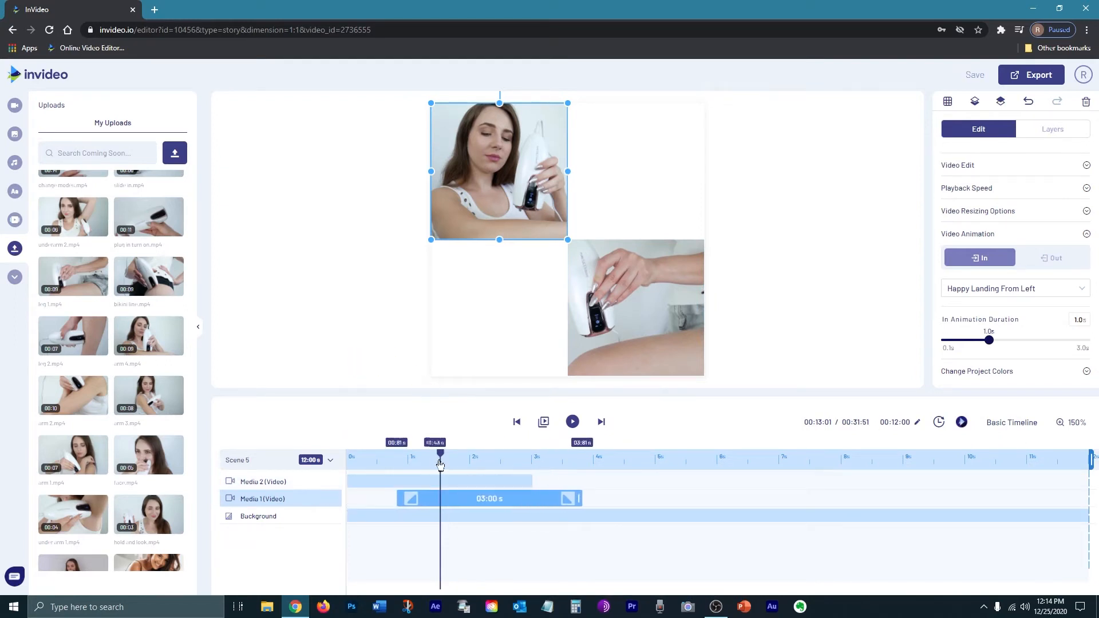
{"action": "left_click_drag", "start_coordinate": [439, 499], "coordinate": [481, 494]}
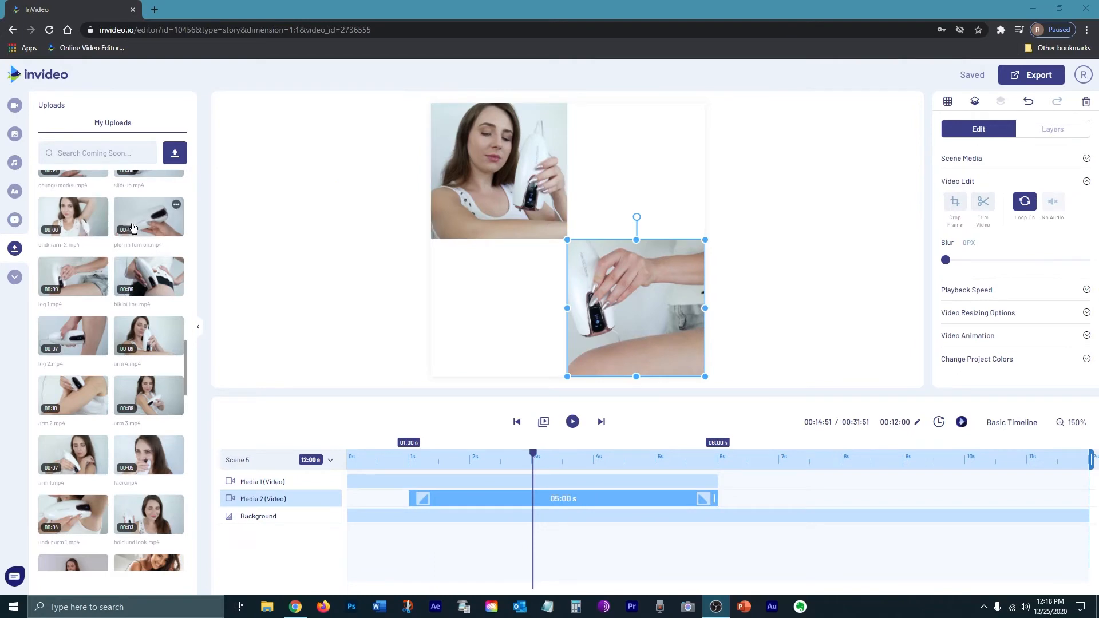
Add the "Never 4get" text preset to the fifth scene, set its box color to #ef84ff and raise the box opacity.
{"action": "left_click", "coordinate": [15, 191]}
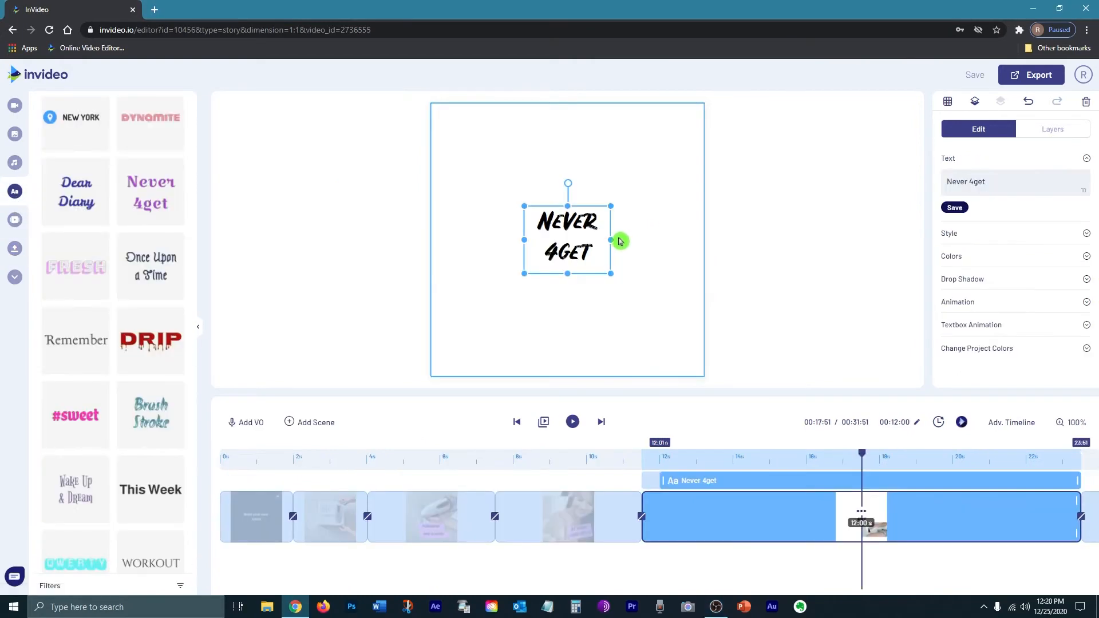
{"action": "left_click", "coordinate": [961, 259]}
{"action": "left_click", "coordinate": [954, 282]}
{"action": "scroll", "coordinate": [962, 304], "scroll_direction": "down", "scroll_amount": 2}
{"action": "left_click_drag", "start_coordinate": [1021, 309], "coordinate": [947, 325]}
{"action": "type", "text": "#ef84ff"}
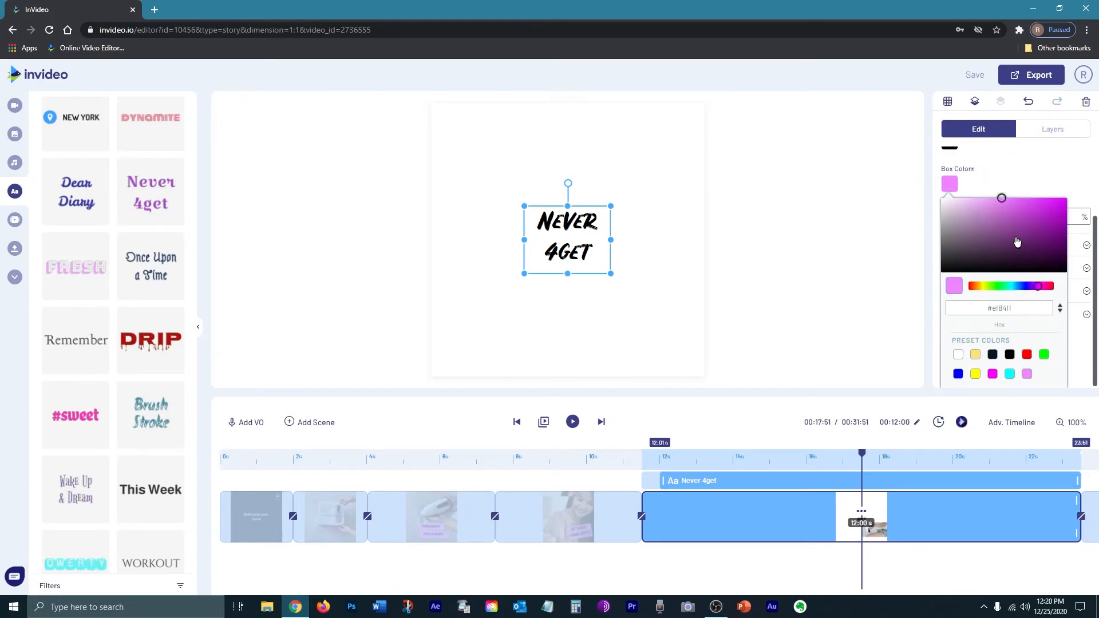
{"action": "left_click", "coordinate": [1043, 186]}
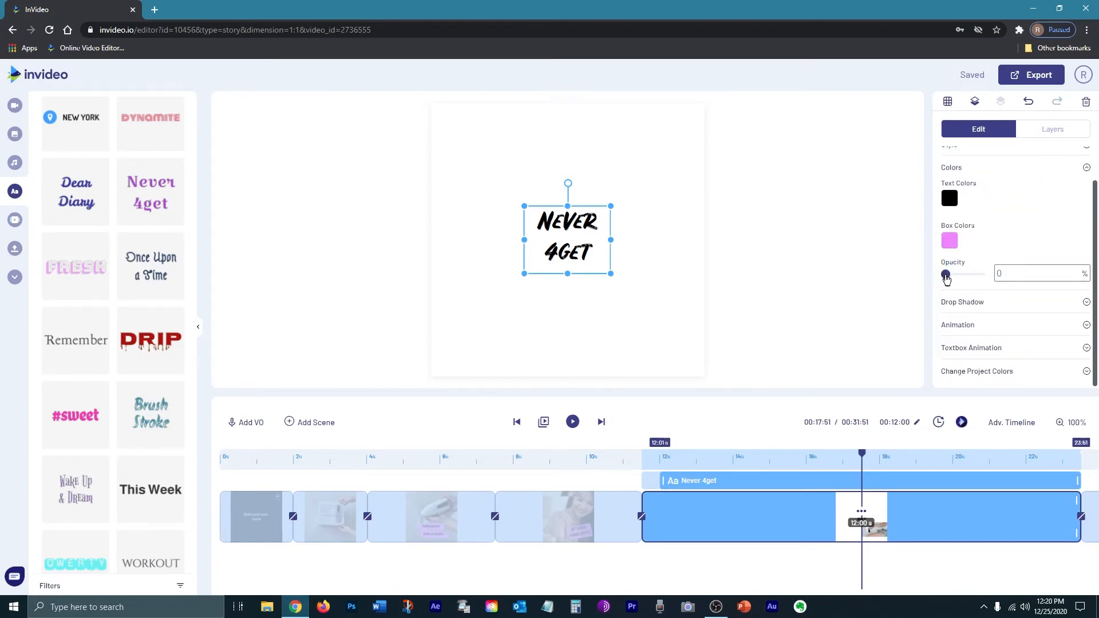
{"action": "left_click_drag", "start_coordinate": [946, 279], "coordinate": [965, 282]}
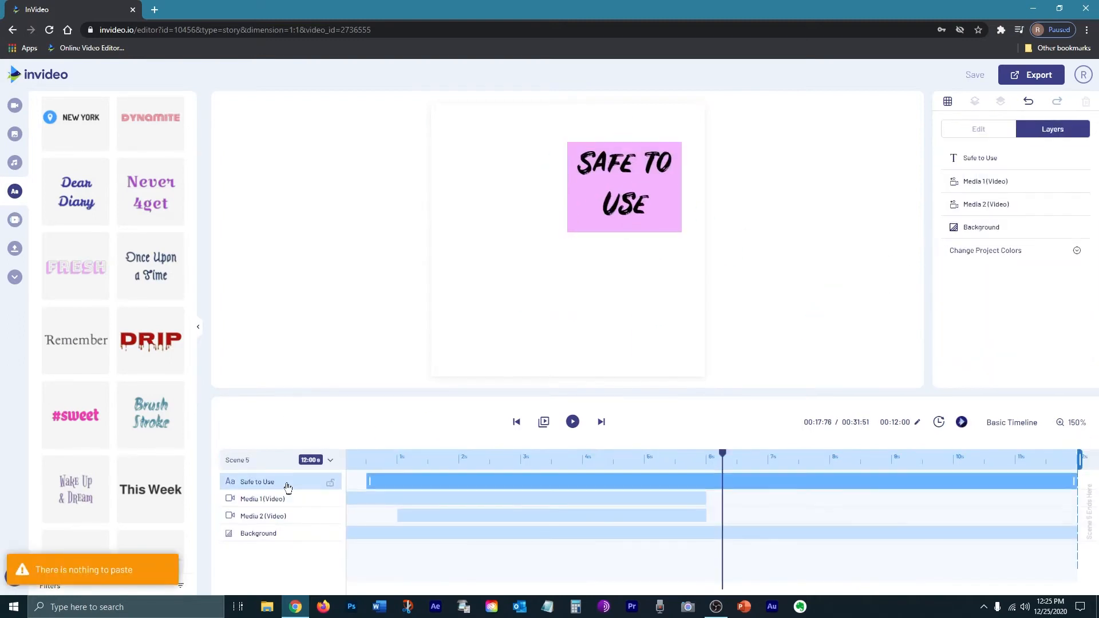
Duplicate the "Safe to Use" caption, placing the copy in the canvas's lower-left quarter and the original in the upper-right quarter.
{"action": "mouse_move", "coordinate": [262, 484]}
{"action": "left_mouse_down"}
{"action": "mouse_move", "coordinate": [261, 499]}
{"action": "mouse_move", "coordinate": [283, 483]}
{"action": "left_mouse_up"}
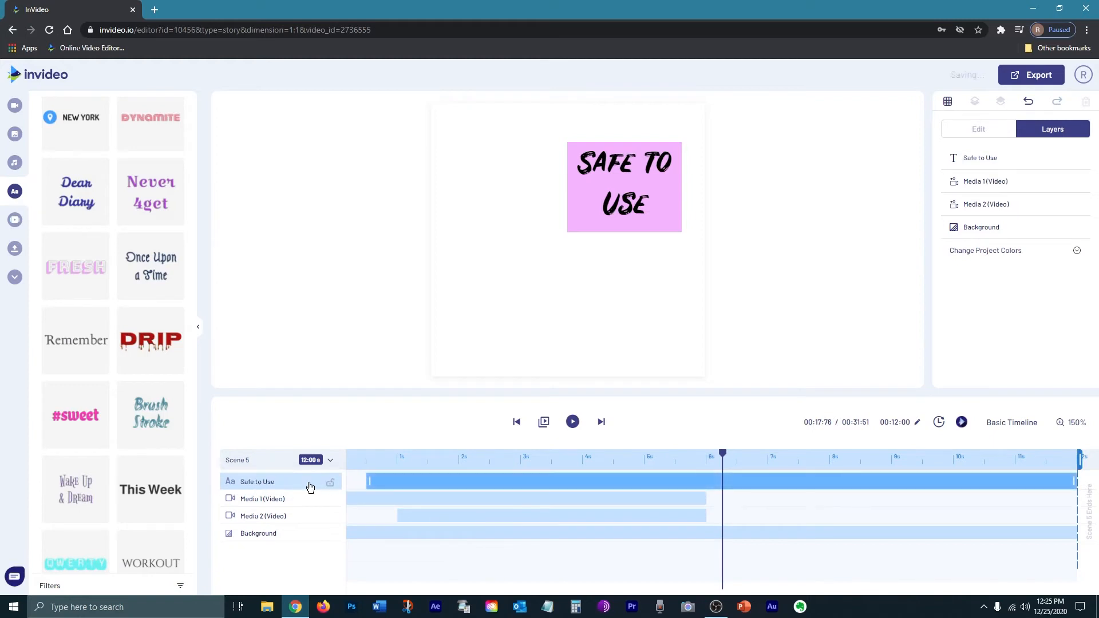
{"action": "left_click", "coordinate": [310, 487]}
{"action": "key", "text": "ctrl+c"}
{"action": "key", "text": "ctrl+v"}
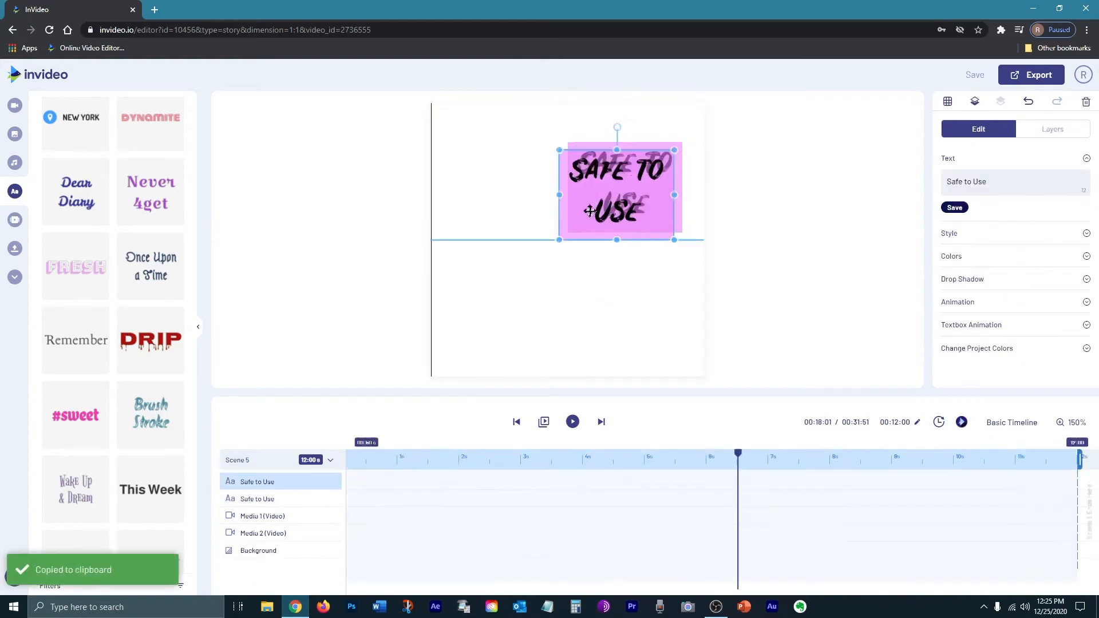
{"action": "left_click_drag", "start_coordinate": [622, 186], "coordinate": [504, 319]}
{"action": "left_click_drag", "start_coordinate": [624, 166], "coordinate": [639, 146]}
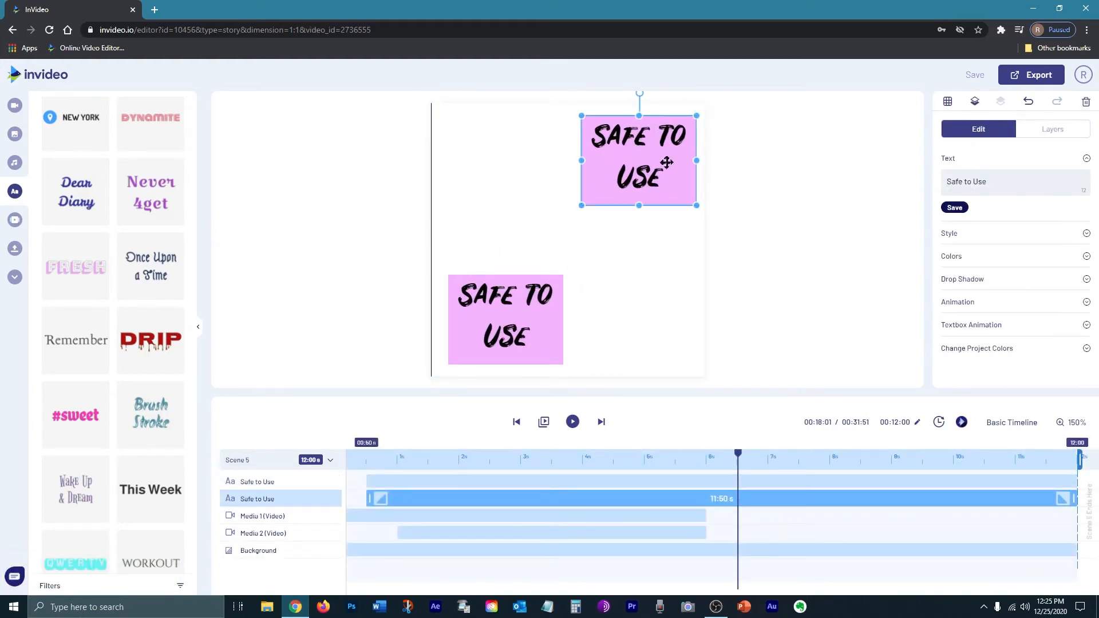
Change the lower-left caption to "On All Body Parts" and shorten both captions to end at the fifth scene's 6-second mark.
{"action": "left_click", "coordinate": [466, 347]}
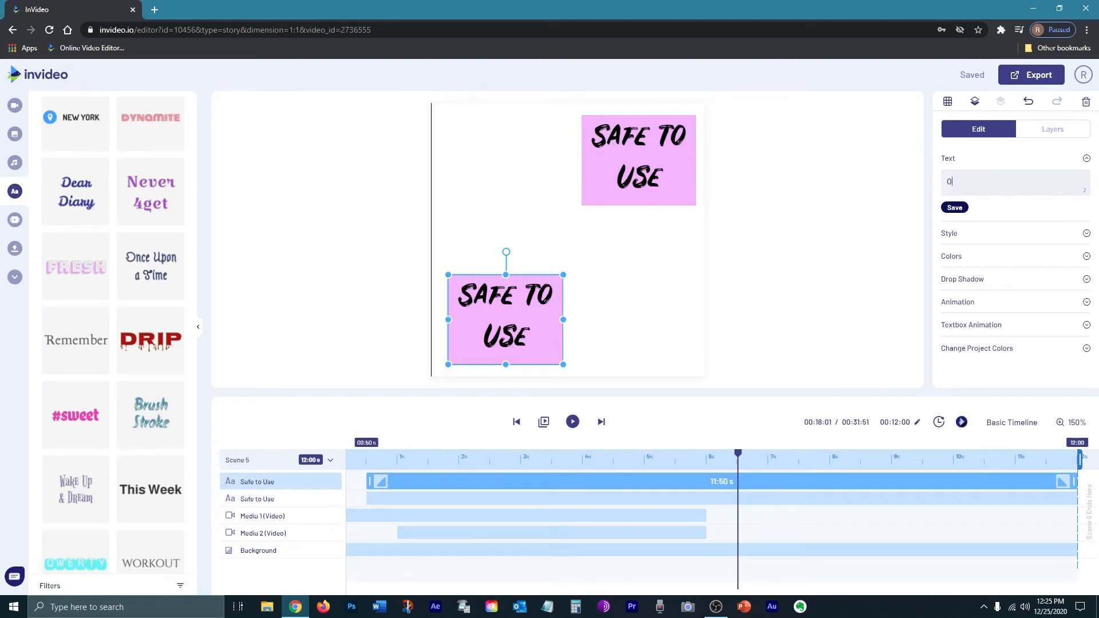
{"action": "type", "text": "On All Body Parts"}
{"action": "key", "text": "Return"}
{"action": "left_click_drag", "start_coordinate": [485, 318], "coordinate": [481, 318]}
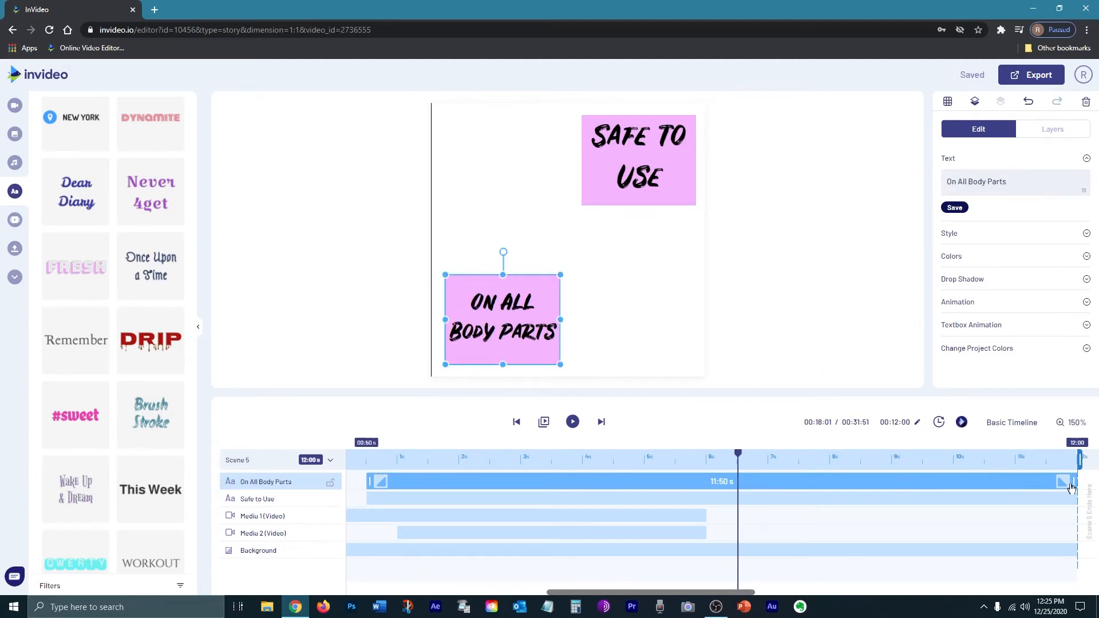
{"action": "left_click_drag", "start_coordinate": [1073, 481], "coordinate": [720, 487]}
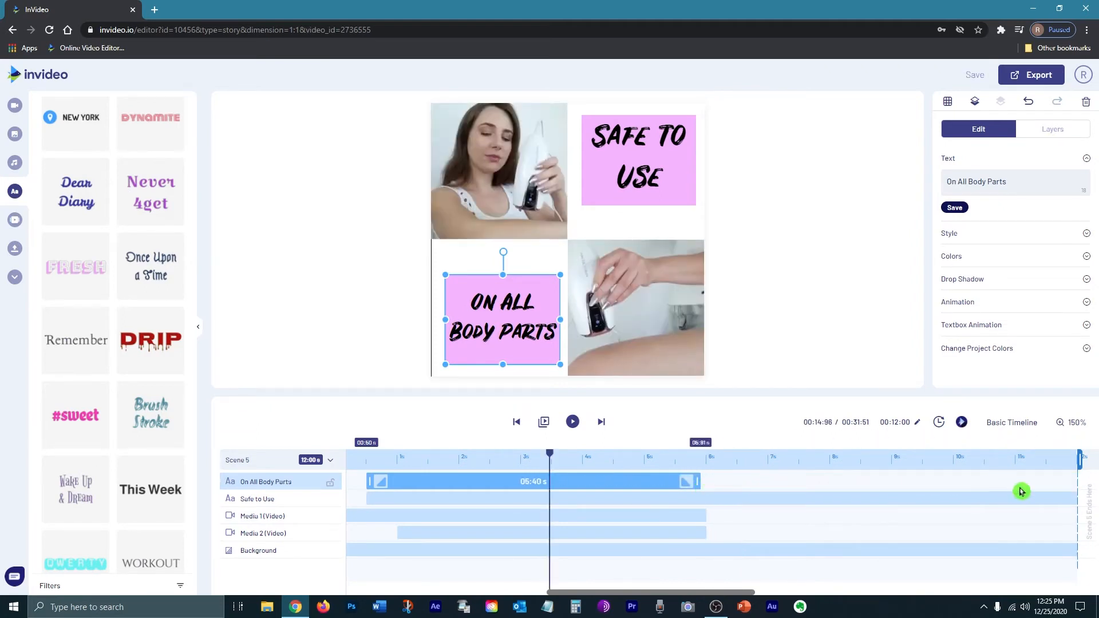
{"action": "left_click", "coordinate": [1068, 496]}
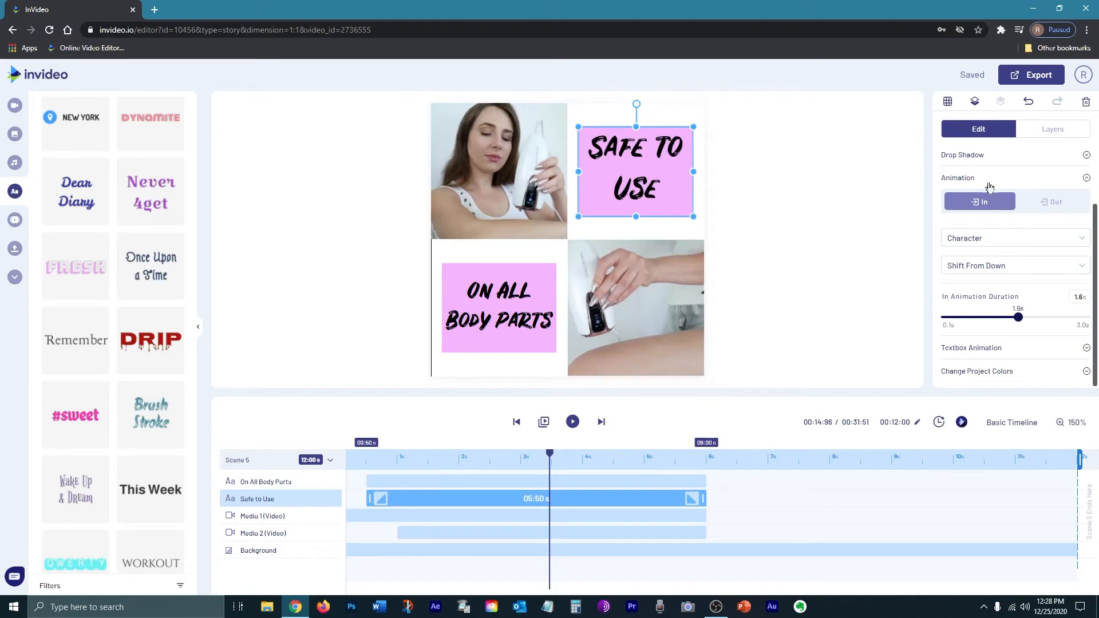
Set the "Safe to Use" caption's entrance textbox animation to Shift From Down.
{"action": "left_click", "coordinate": [950, 178]}
{"action": "left_click", "coordinate": [964, 250]}
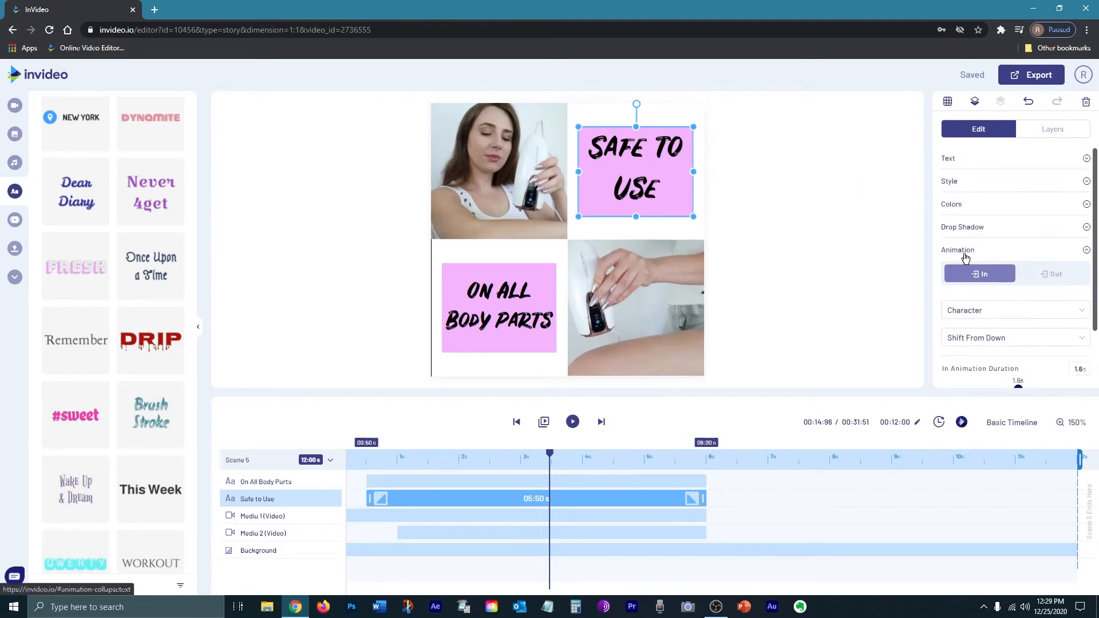
{"action": "scroll", "coordinate": [980, 289], "scroll_direction": "down", "scroll_amount": 1}
{"action": "left_click", "coordinate": [968, 351]}
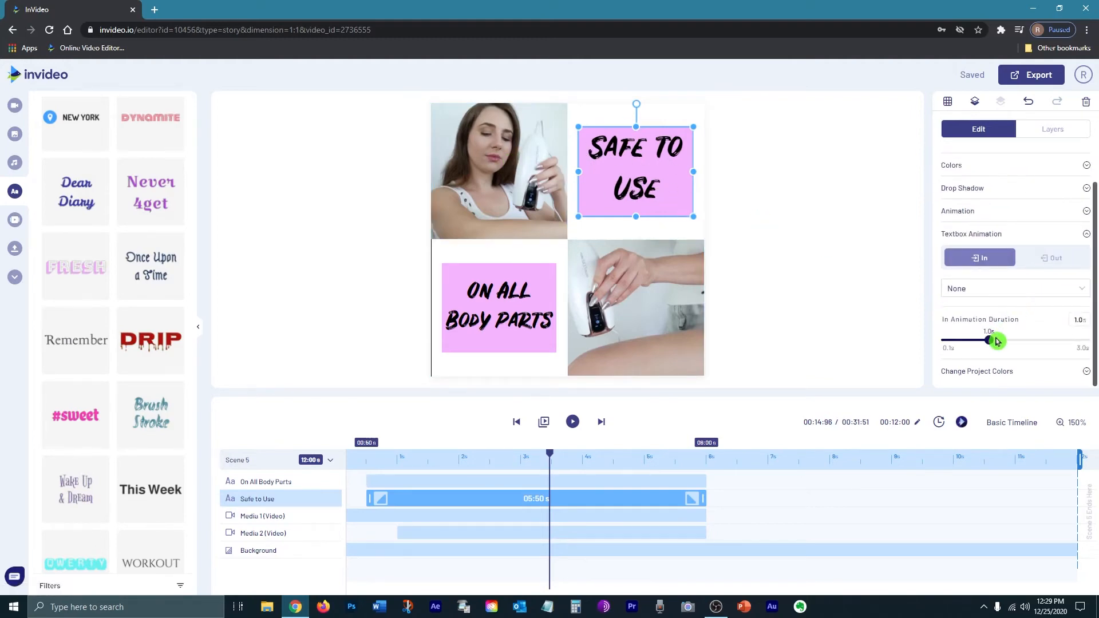
{"action": "left_click", "coordinate": [985, 289]}
{"action": "left_click", "coordinate": [1072, 338]}
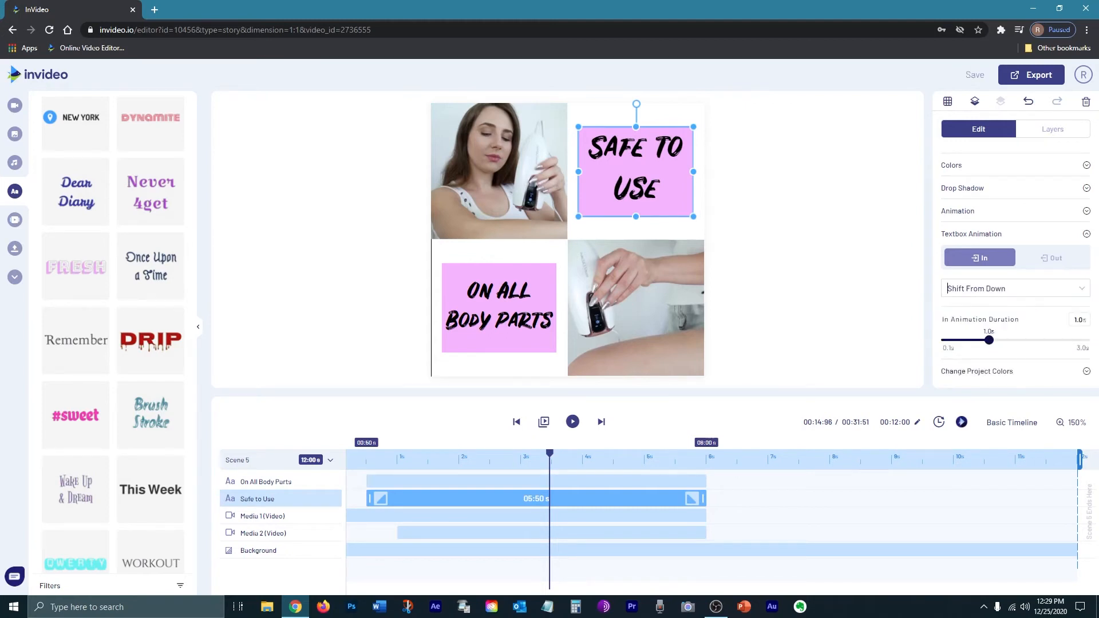
Give the "On All Body Parts" caption's text box the Shift From Down entrance animation.
{"action": "left_click", "coordinate": [507, 345]}
{"action": "left_click", "coordinate": [1002, 280]}
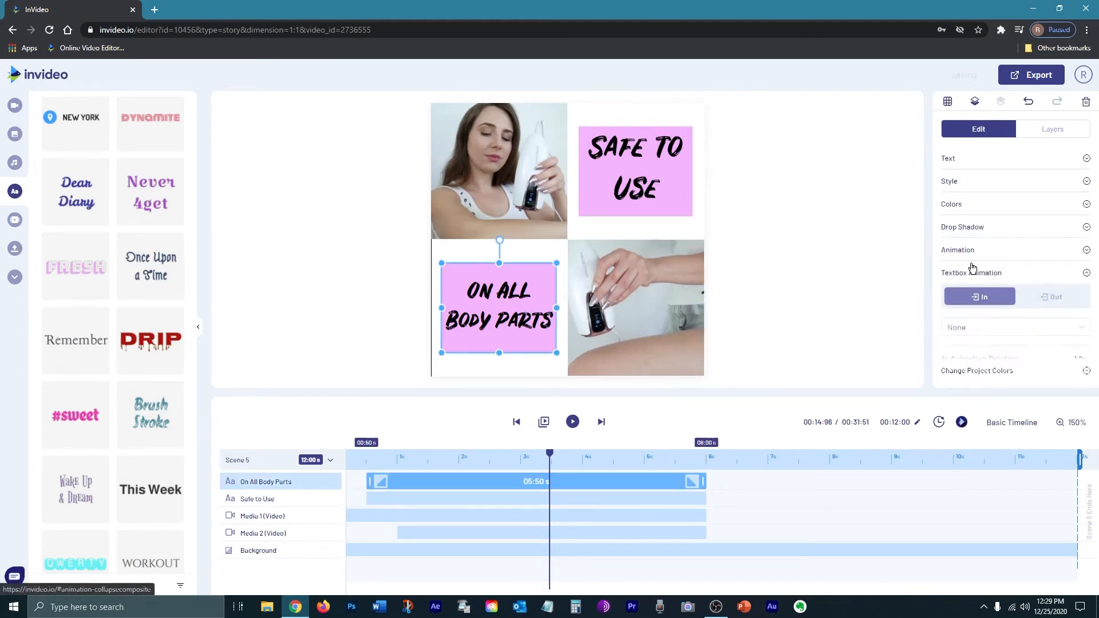
{"action": "left_click", "coordinate": [586, 207]}
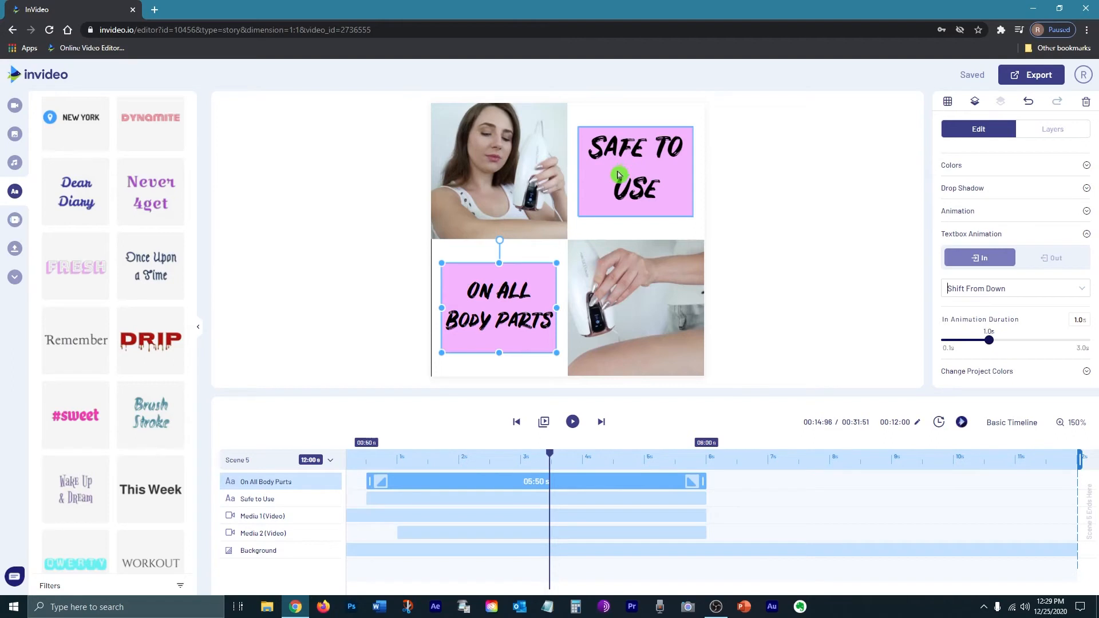
{"action": "left_click", "coordinate": [612, 299]}
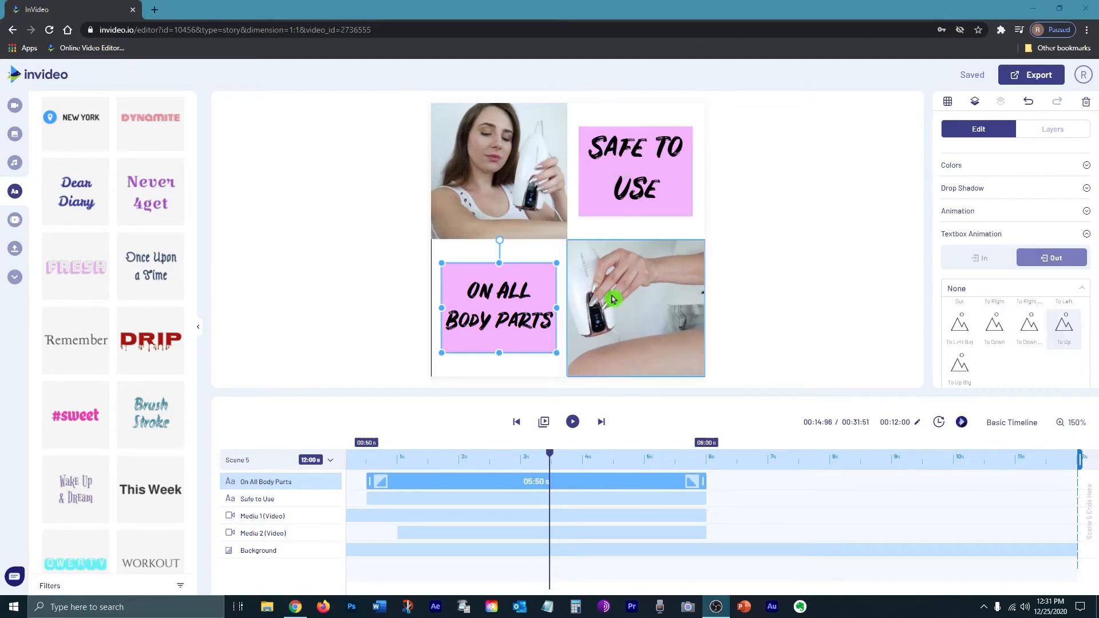
{"action": "left_click", "coordinate": [834, 534]}
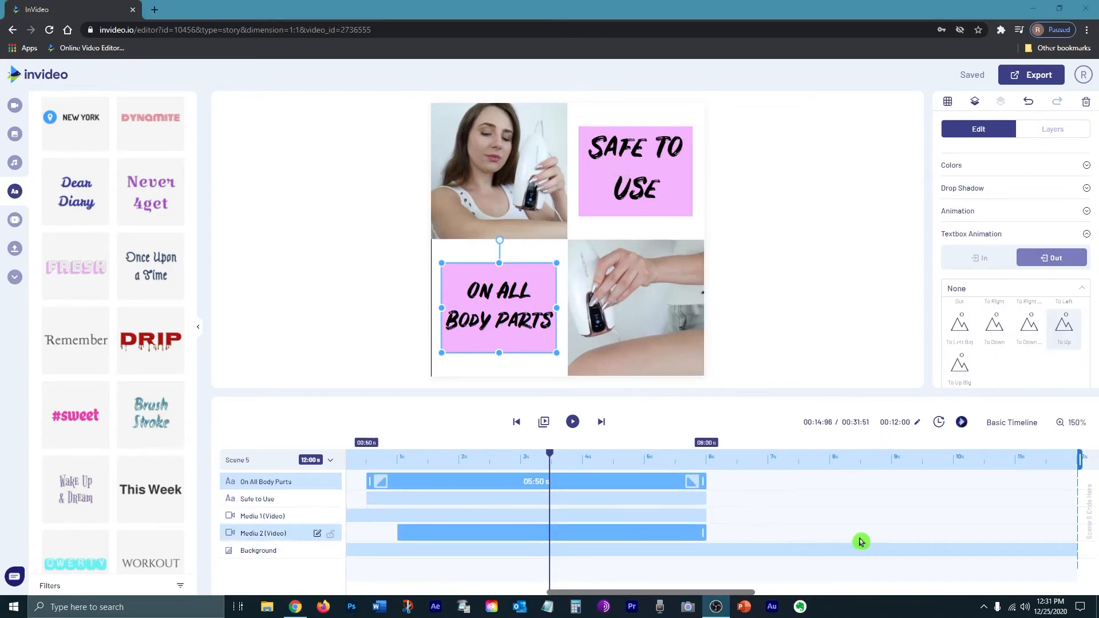
{"action": "left_click", "coordinate": [952, 498]}
{"action": "left_click", "coordinate": [863, 511]}
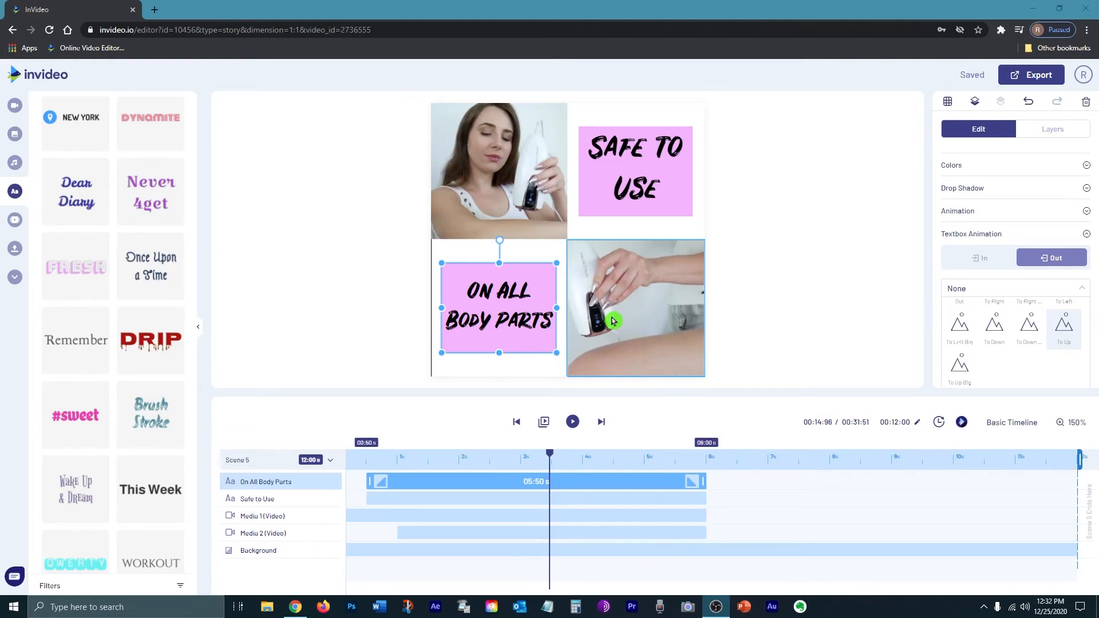
Choose an exit animation for the "On All Body Parts" caption.
{"action": "left_click", "coordinate": [976, 259]}
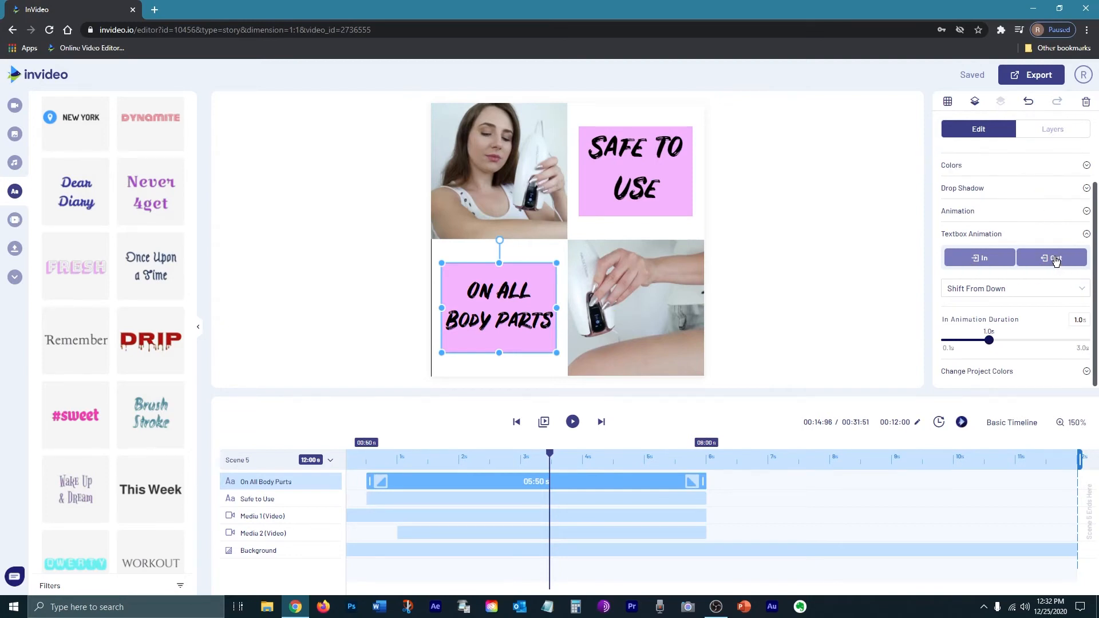
{"action": "left_click", "coordinate": [614, 370]}
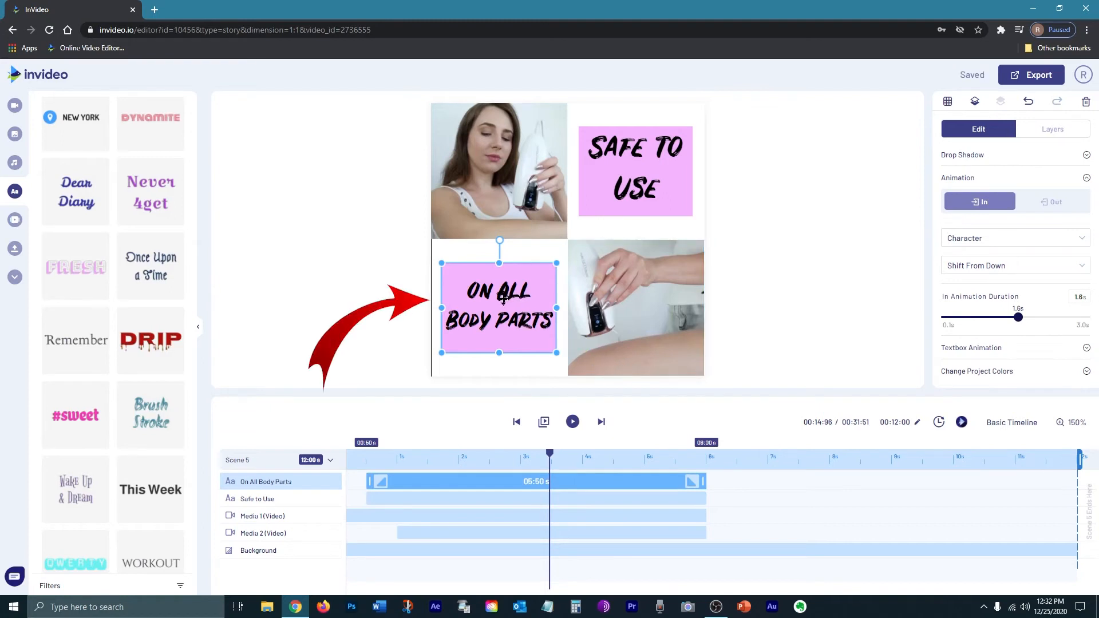
{"action": "left_click", "coordinate": [1059, 211]}
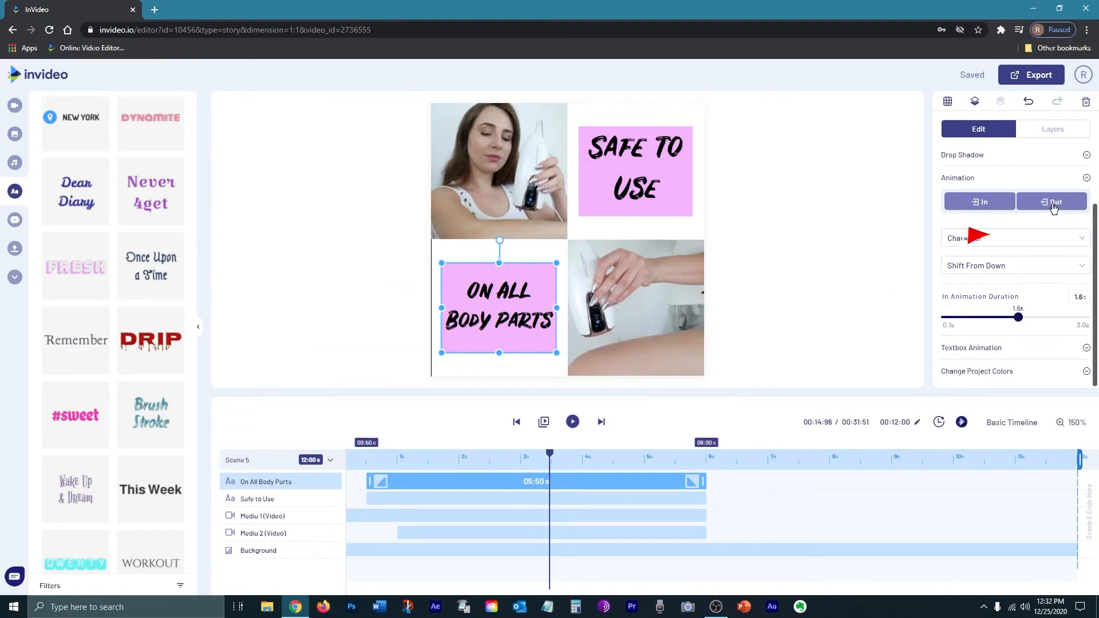
{"action": "left_click", "coordinate": [1039, 273]}
{"action": "left_click", "coordinate": [1025, 383]}
Add exit animations to the upper-left clip and the "Safe to Use" caption.
{"action": "left_click", "coordinate": [503, 164]}
{"action": "left_click", "coordinate": [1038, 250]}
{"action": "left_click", "coordinate": [1043, 276]}
{"action": "left_click", "coordinate": [1074, 338]}
{"action": "left_click", "coordinate": [668, 186]}
{"action": "left_click", "coordinate": [1074, 349]}
{"action": "left_click", "coordinate": [1063, 259]}
{"action": "left_click", "coordinate": [1050, 298]}
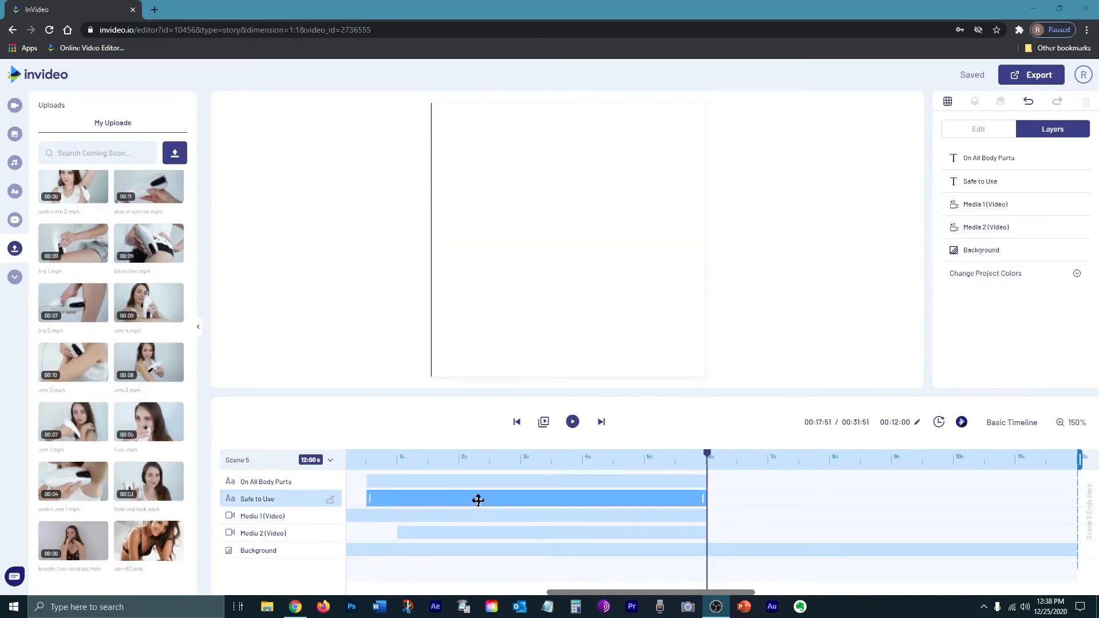
Add the uploaded face close-up clip to the fifth scene as a new layer.
{"action": "left_click", "coordinate": [603, 509]}
{"action": "left_click", "coordinate": [389, 499]}
{"action": "left_click", "coordinate": [554, 515]}
{"action": "left_click", "coordinate": [615, 502]}
{"action": "left_click", "coordinate": [584, 514]}
{"action": "left_click", "coordinate": [664, 531]}
{"action": "left_click", "coordinate": [620, 516]}
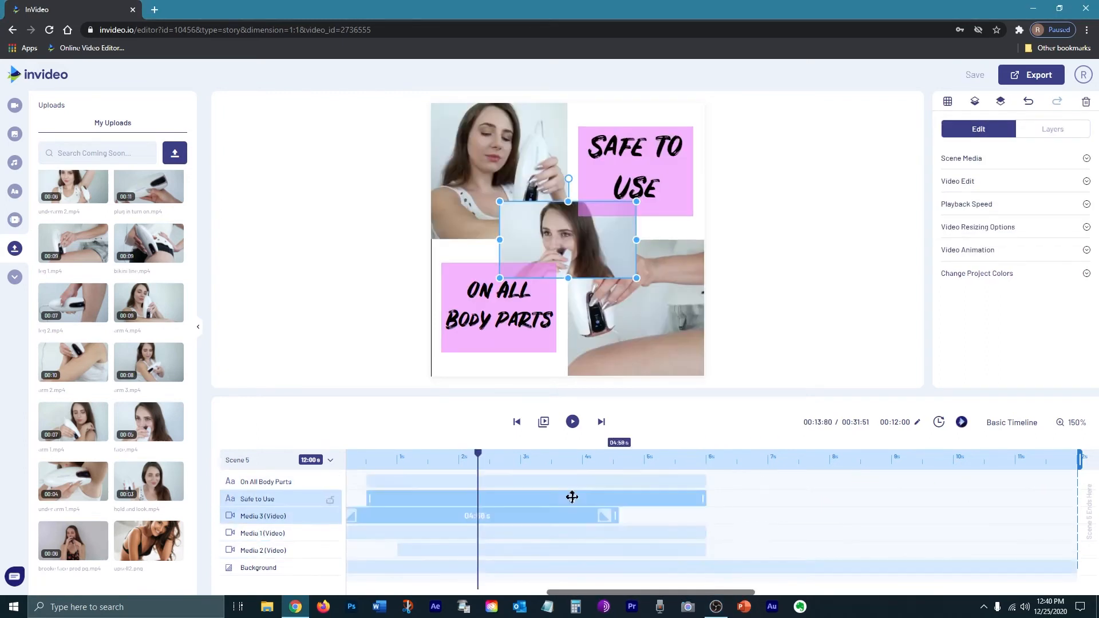
Move the face clip into the second half of the scene and give it the Blur & Curl Y-Axis entrance animation.
{"action": "left_click_drag", "start_coordinate": [572, 503], "coordinate": [820, 513]}
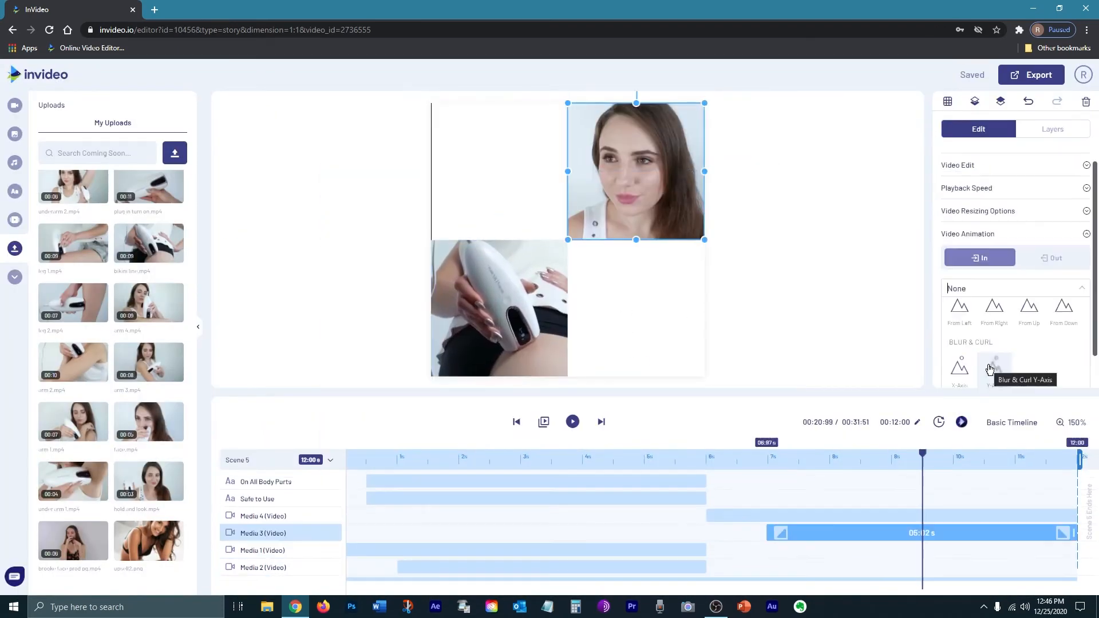
{"action": "left_click", "coordinate": [989, 369]}
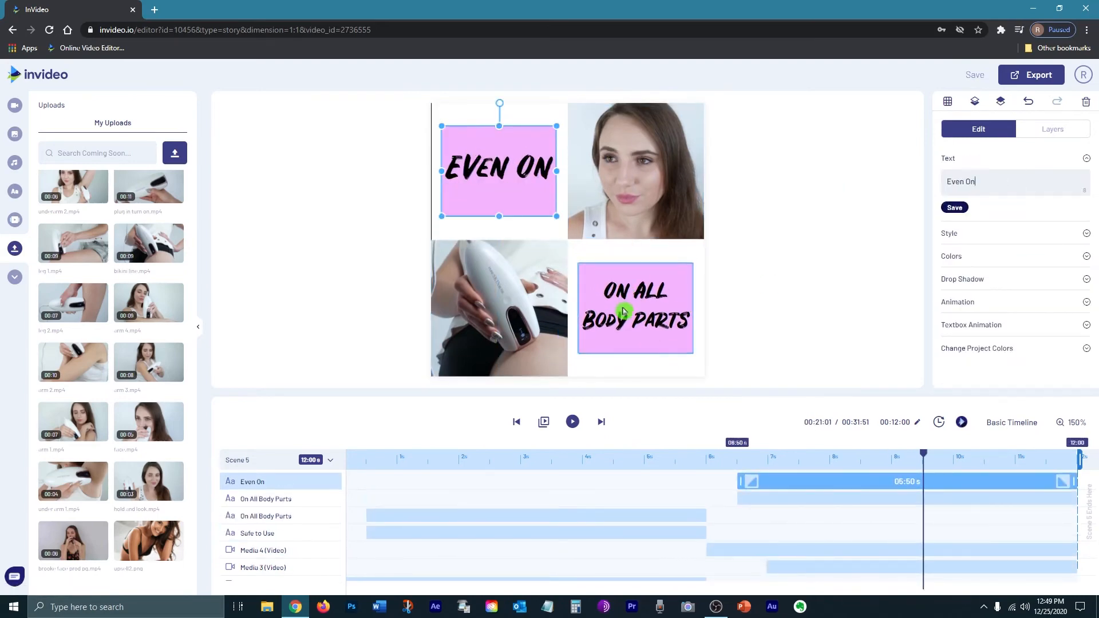
Change the lower-right caption's text to "Sensitive Areas".
{"action": "left_click", "coordinate": [624, 310]}
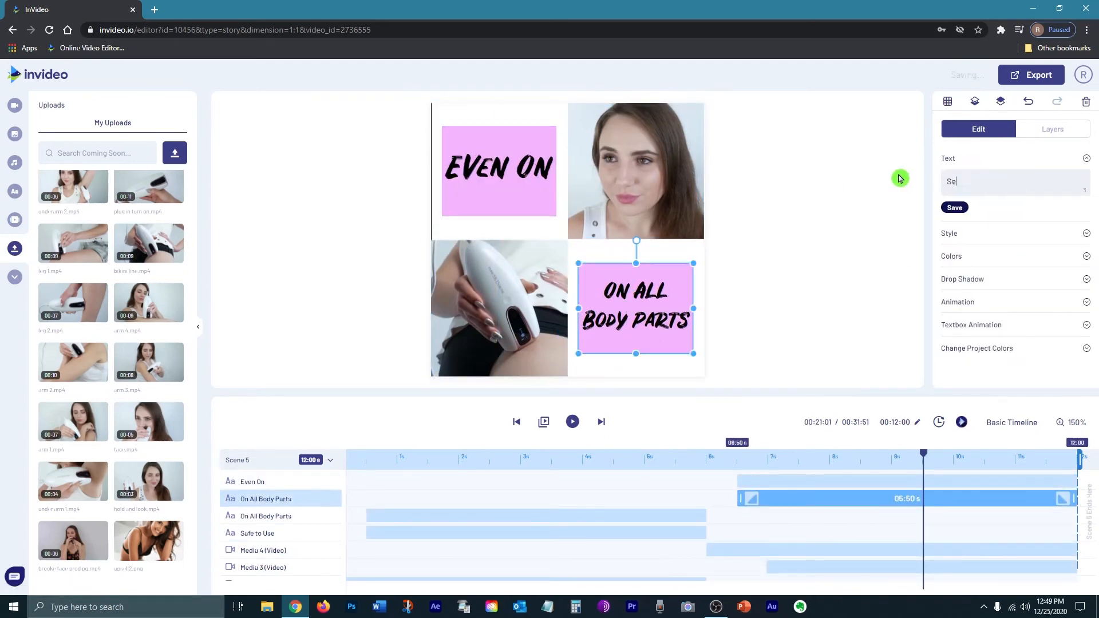
{"action": "left_click", "coordinate": [900, 178]}
{"action": "left_click", "coordinate": [635, 309]}
Set the "Sensitive Areas" caption's exit animation to Slide To Right Big and choose an exit animation for its text box.
{"action": "left_click", "coordinate": [1015, 302]}
{"action": "left_click", "coordinate": [1051, 236]}
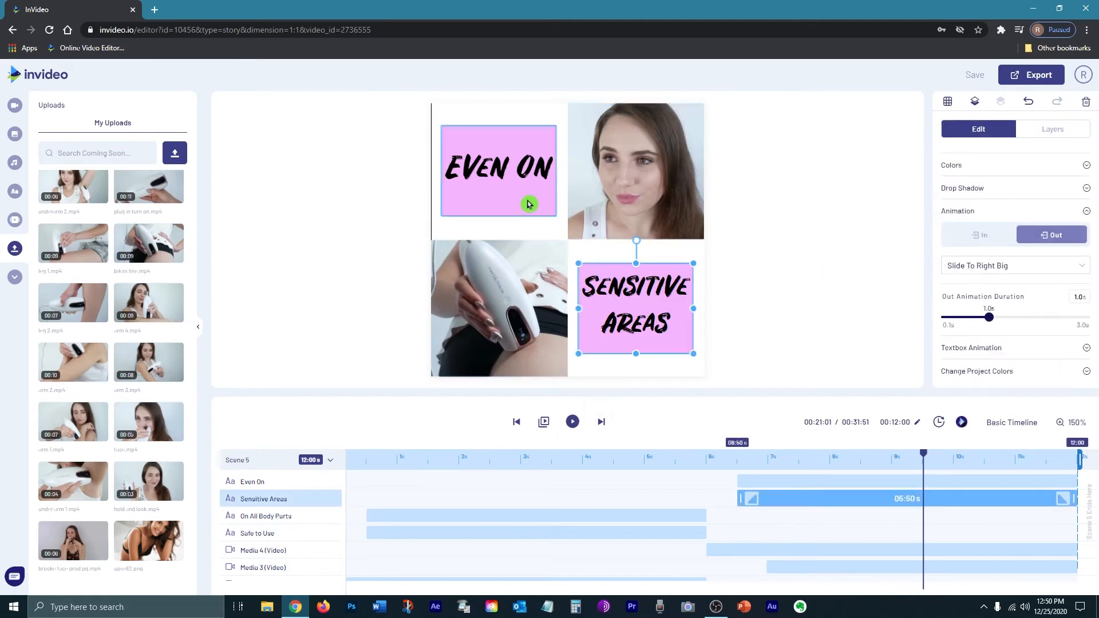
{"action": "left_click", "coordinate": [986, 348]}
{"action": "left_click", "coordinate": [1055, 260]}
{"action": "left_click", "coordinate": [1008, 363]}
Set the "Even On" caption's exit animation to Slide To Left Big and choose an exit animation for its text box.
{"action": "left_click", "coordinate": [499, 172]}
{"action": "left_click", "coordinate": [1059, 250]}
{"action": "left_click", "coordinate": [1051, 236]}
{"action": "left_click", "coordinate": [947, 334]}
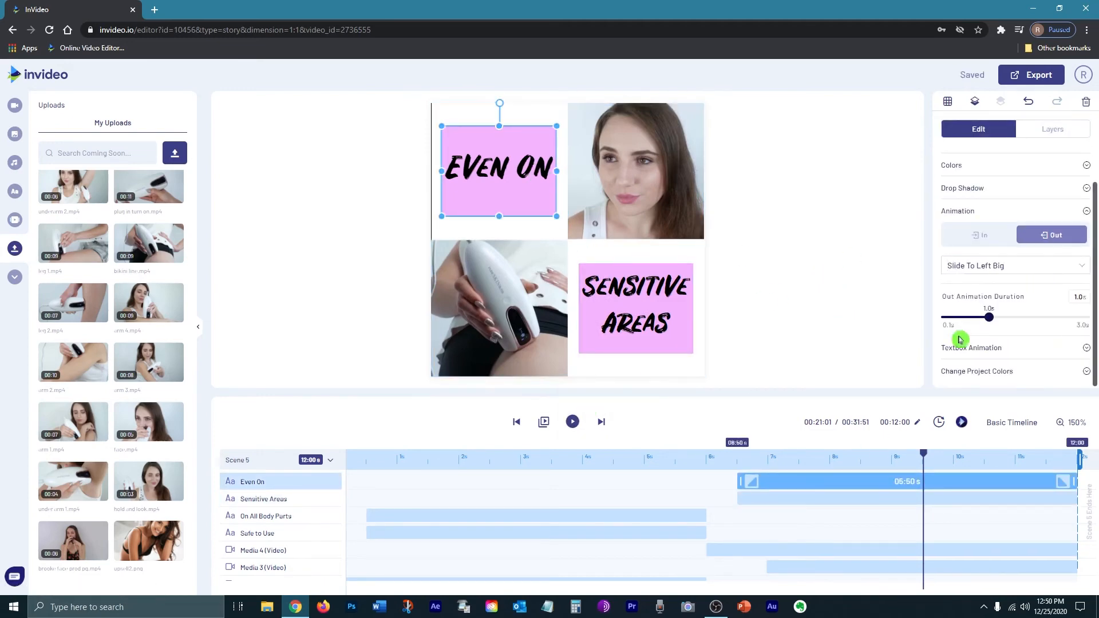
{"action": "left_click", "coordinate": [979, 348]}
{"action": "left_click", "coordinate": [1051, 258]}
{"action": "left_click", "coordinate": [518, 312]}
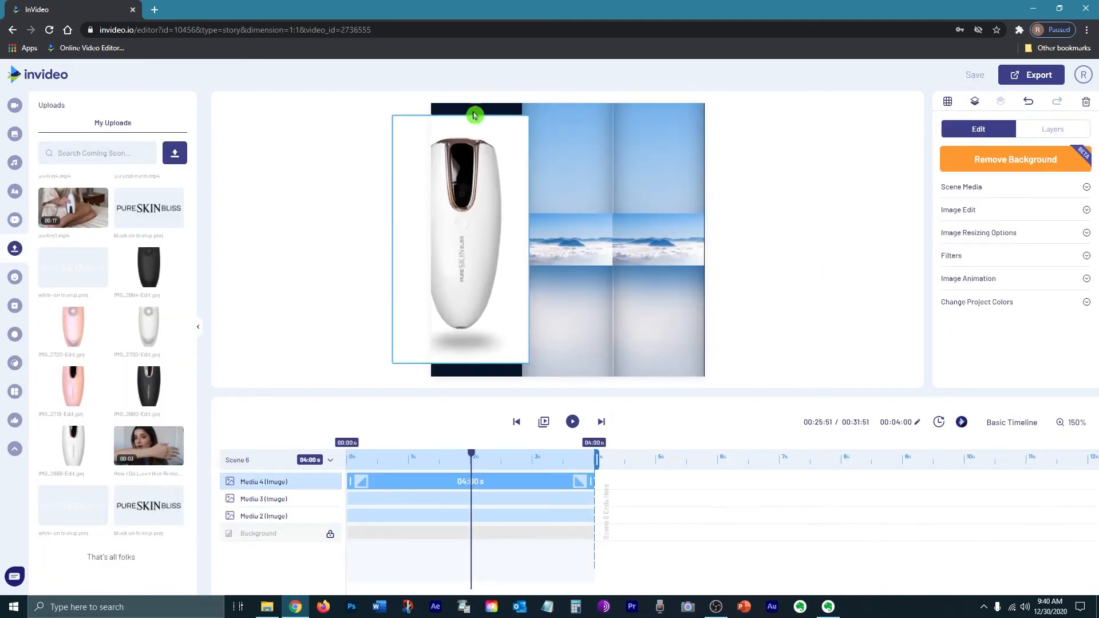
Fit the white device image into the sixth scene's left column, then add the pink device image, stretched and cropped to the middle column.
{"action": "left_click_drag", "start_coordinate": [461, 375], "coordinate": [461, 378]}
{"action": "left_click_drag", "start_coordinate": [391, 240], "coordinate": [429, 238]}
{"action": "left_click_drag", "start_coordinate": [72, 386], "coordinate": [557, 262]}
{"action": "left_click_drag", "start_coordinate": [567, 171], "coordinate": [567, 104]}
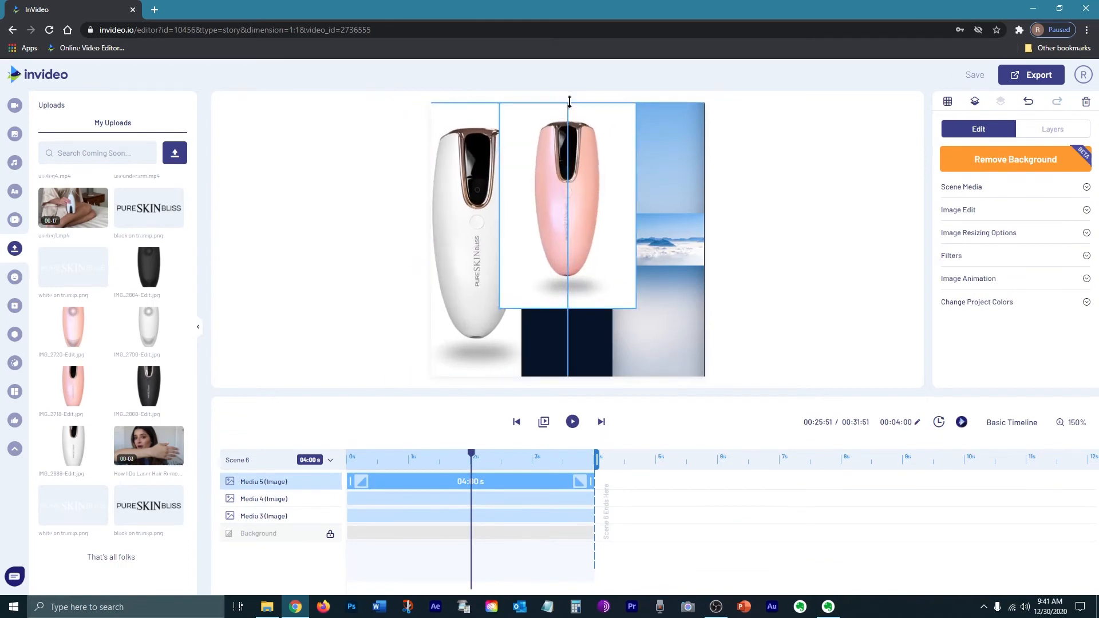
{"action": "left_click_drag", "start_coordinate": [567, 309], "coordinate": [566, 373]}
{"action": "left_click_drag", "start_coordinate": [636, 237], "coordinate": [613, 237]}
Add the black device image to the sixth scene and fit it to the right column at full canvas height.
{"action": "left_click_drag", "start_coordinate": [148, 267], "coordinate": [662, 270]}
{"action": "left_click_drag", "start_coordinate": [662, 164], "coordinate": [668, 107]}
{"action": "left_click_drag", "start_coordinate": [591, 240], "coordinate": [613, 240]}
{"action": "left_click_drag", "start_coordinate": [727, 240], "coordinate": [705, 241]}
Give the black device image the Blur In entrance animation.
{"action": "left_click", "coordinate": [995, 278]}
{"action": "scroll", "coordinate": [997, 286], "scroll_direction": "down", "scroll_amount": 1}
{"action": "left_click", "coordinate": [998, 291]}
{"action": "scroll", "coordinate": [1018, 327], "scroll_direction": "down", "scroll_amount": 2}
{"action": "scroll", "coordinate": [965, 375], "scroll_direction": "down", "scroll_amount": 2}
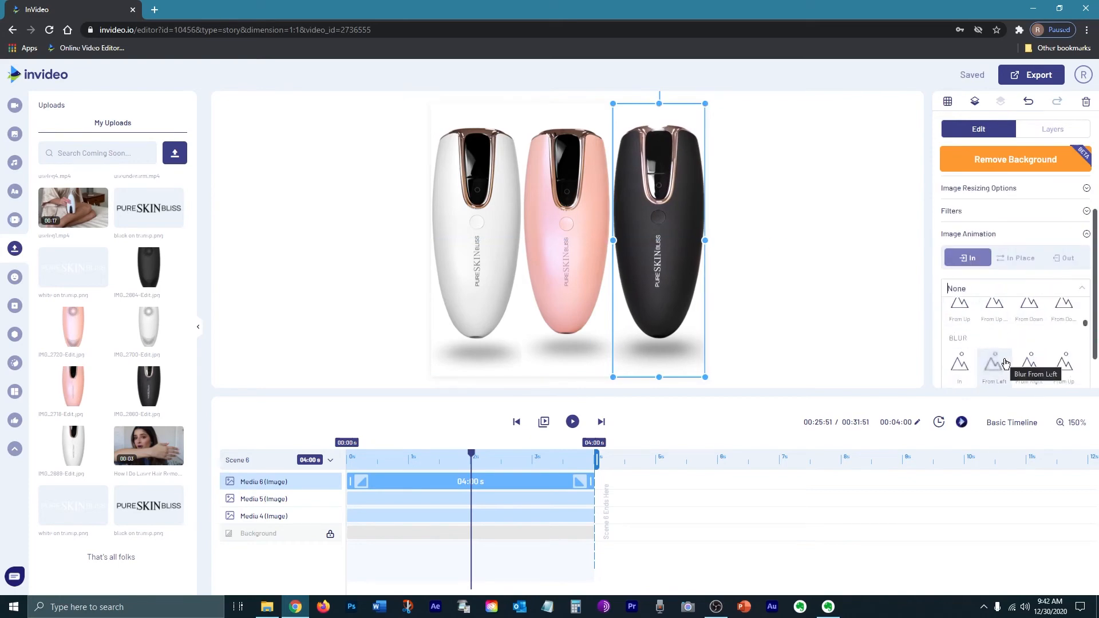
{"action": "left_click", "coordinate": [962, 372]}
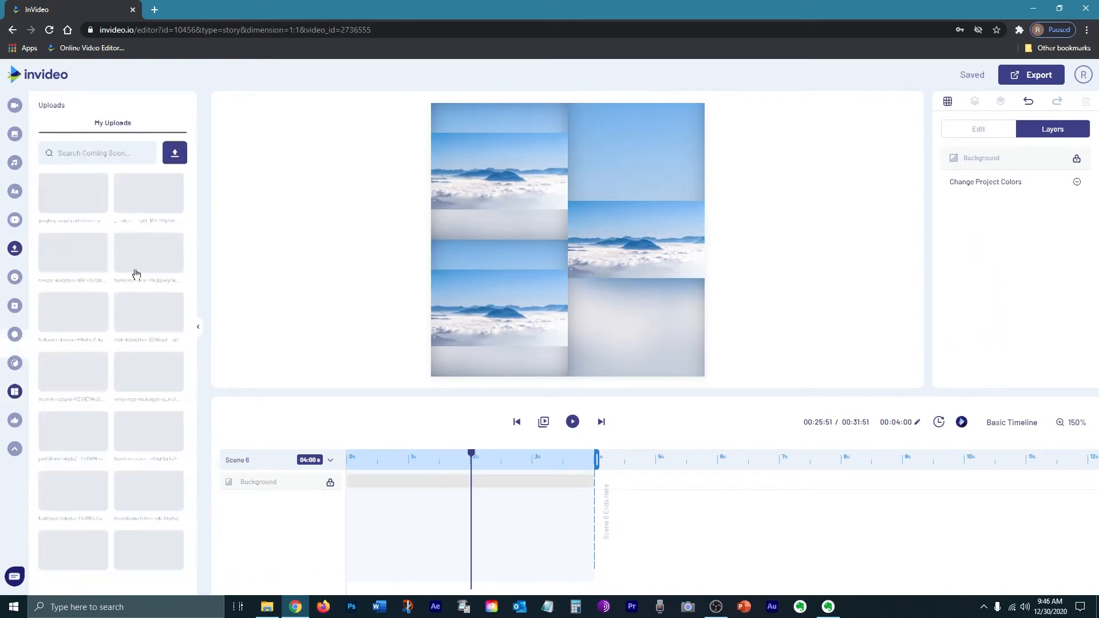
Enlarge the pink device image to the canvas's full height and crop its side to fit the collage's right half.
{"action": "left_click", "coordinate": [570, 303]}
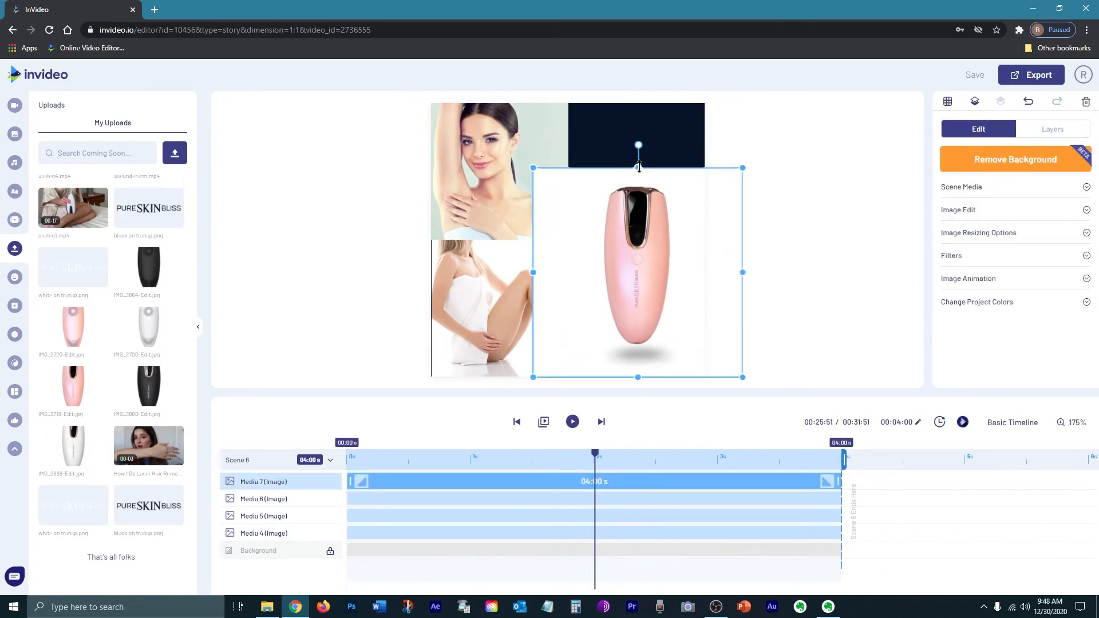
{"action": "left_click_drag", "start_coordinate": [638, 167], "coordinate": [637, 103]}
{"action": "left_click_drag", "start_coordinate": [743, 240], "coordinate": [728, 241]}
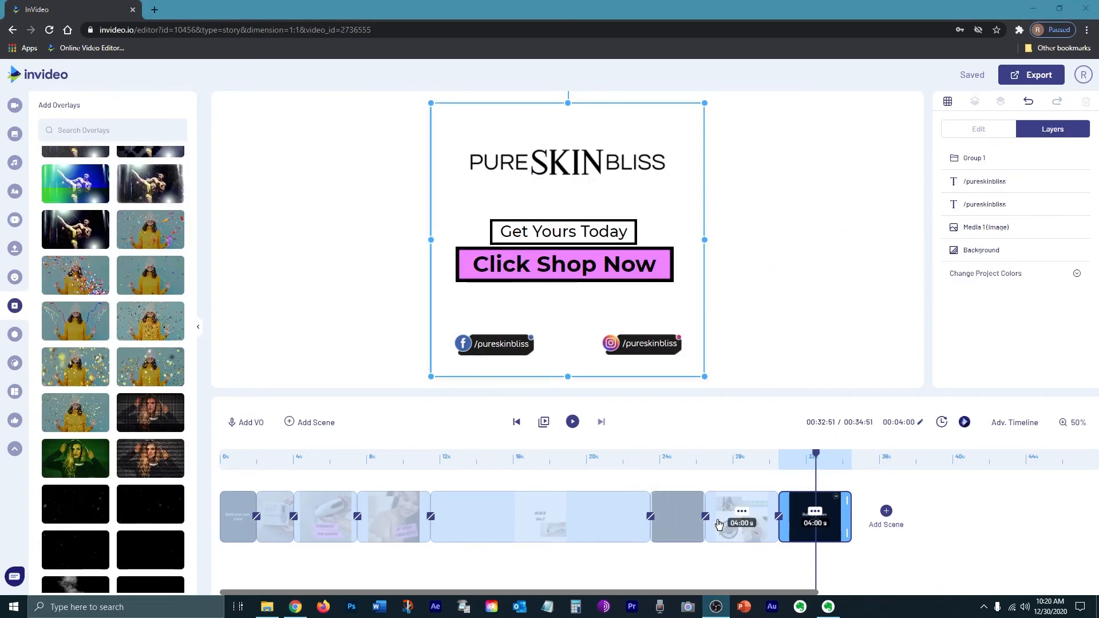
Add a multicolored confetti overlay to the second scene.
{"action": "left_click", "coordinate": [296, 294]}
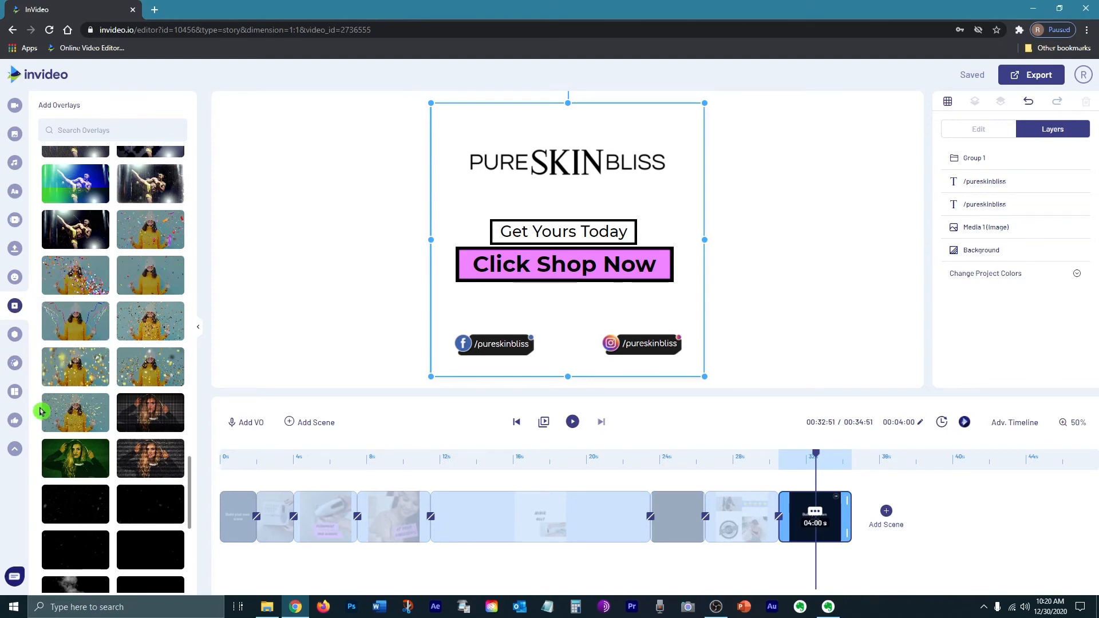
{"action": "left_click", "coordinate": [73, 407]}
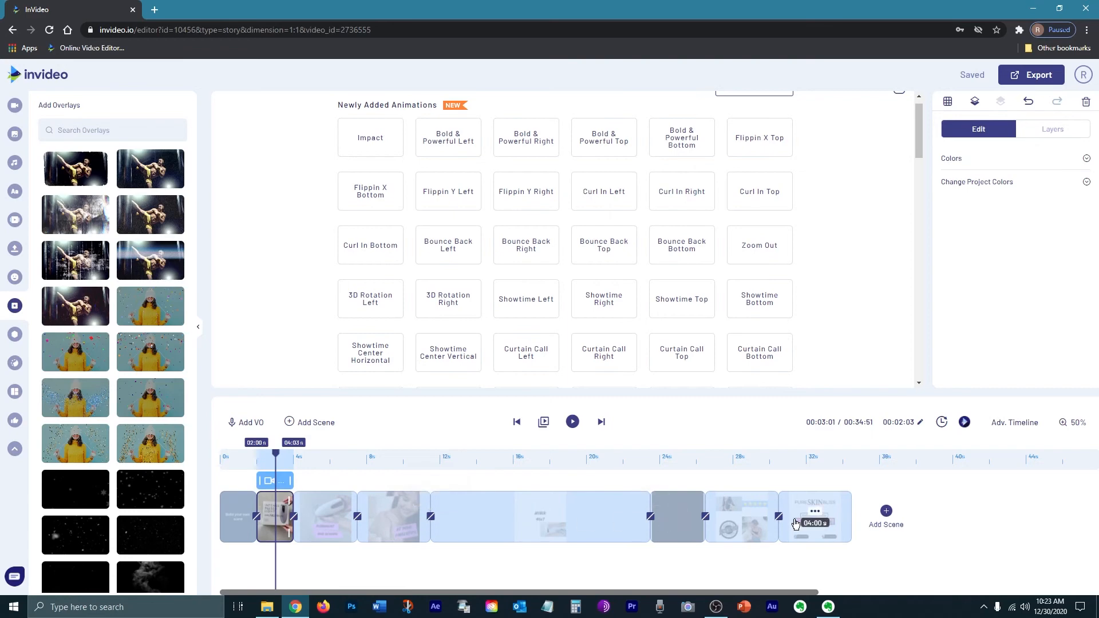
Add light leak transitions at the joins between the first three scenes, using Omni Flash between the second and third.
{"action": "left_click", "coordinate": [257, 519]}
{"action": "left_click", "coordinate": [258, 519]}
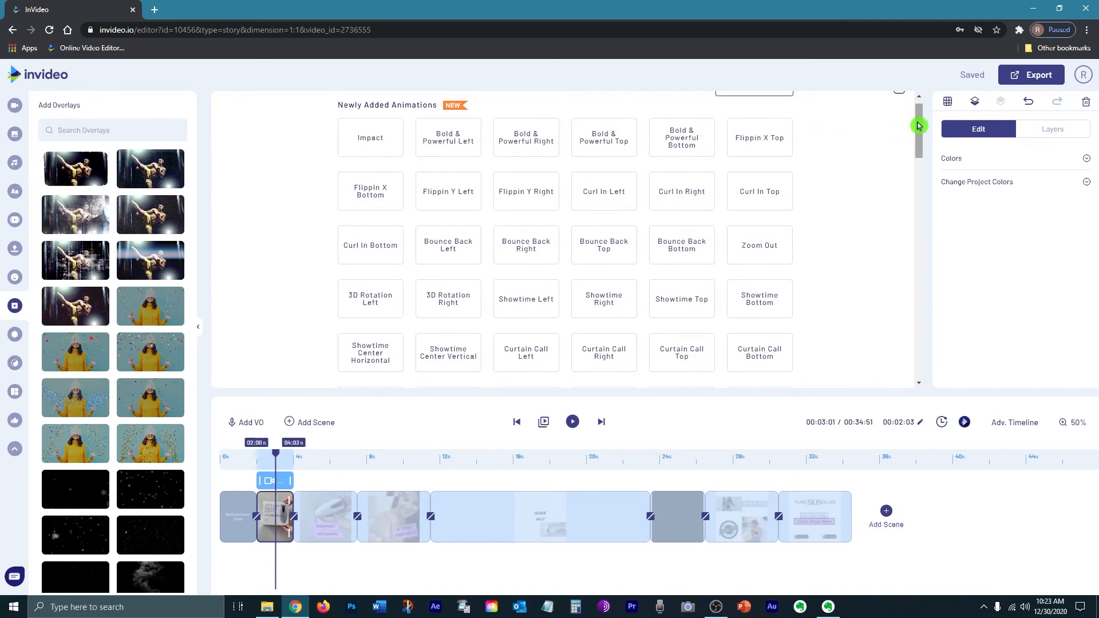
{"action": "left_click_drag", "start_coordinate": [922, 129], "coordinate": [916, 325]}
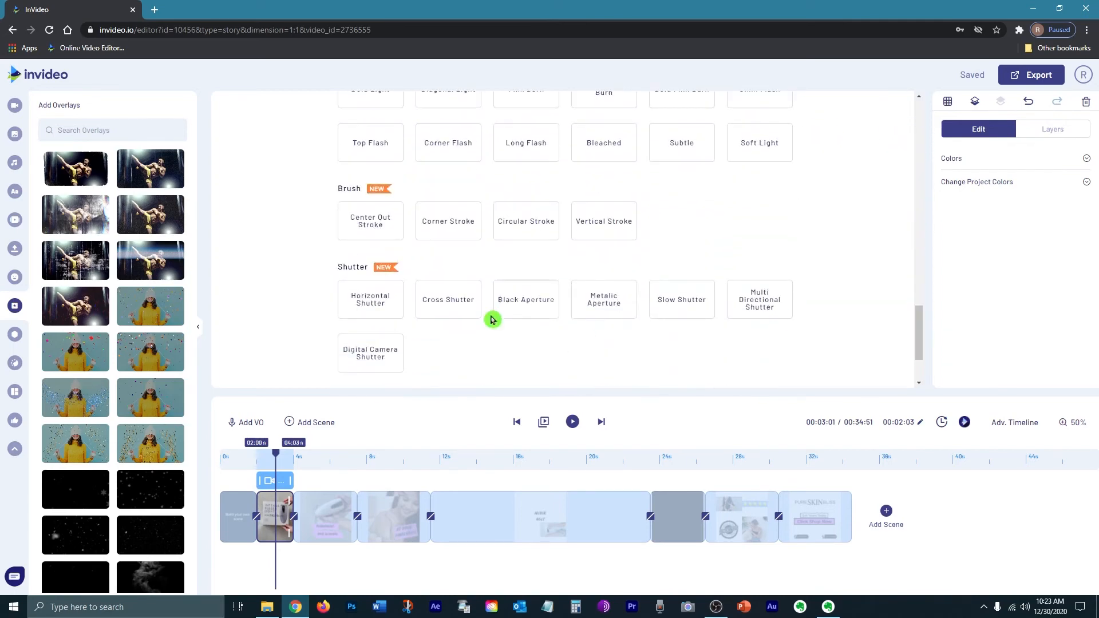
{"action": "scroll", "coordinate": [483, 363], "scroll_direction": "up", "scroll_amount": 3}
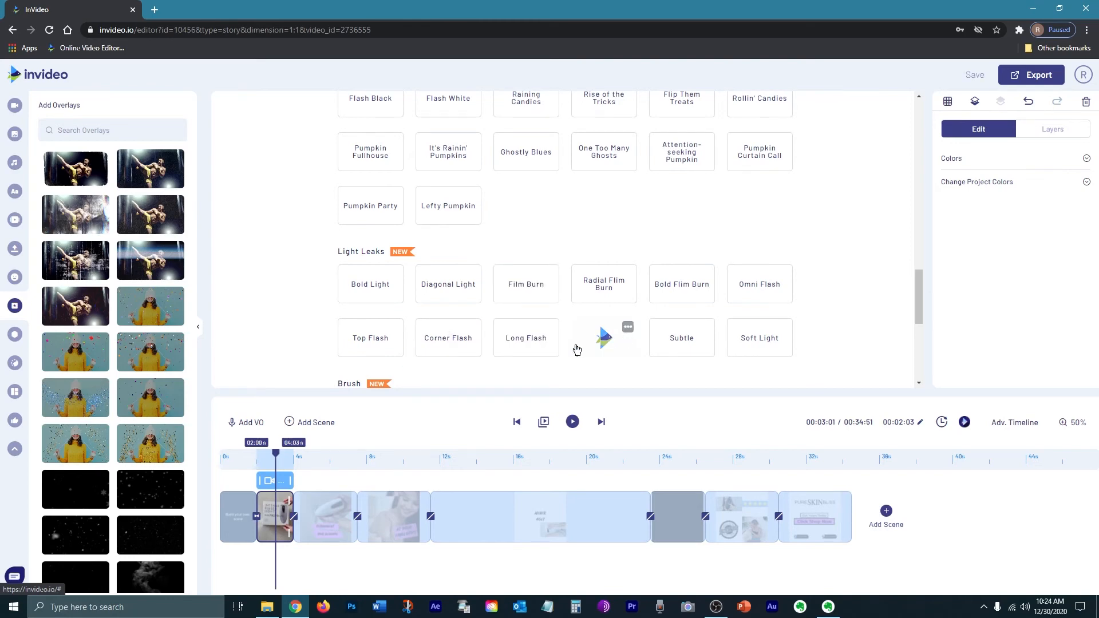
{"action": "left_click", "coordinate": [759, 285]}
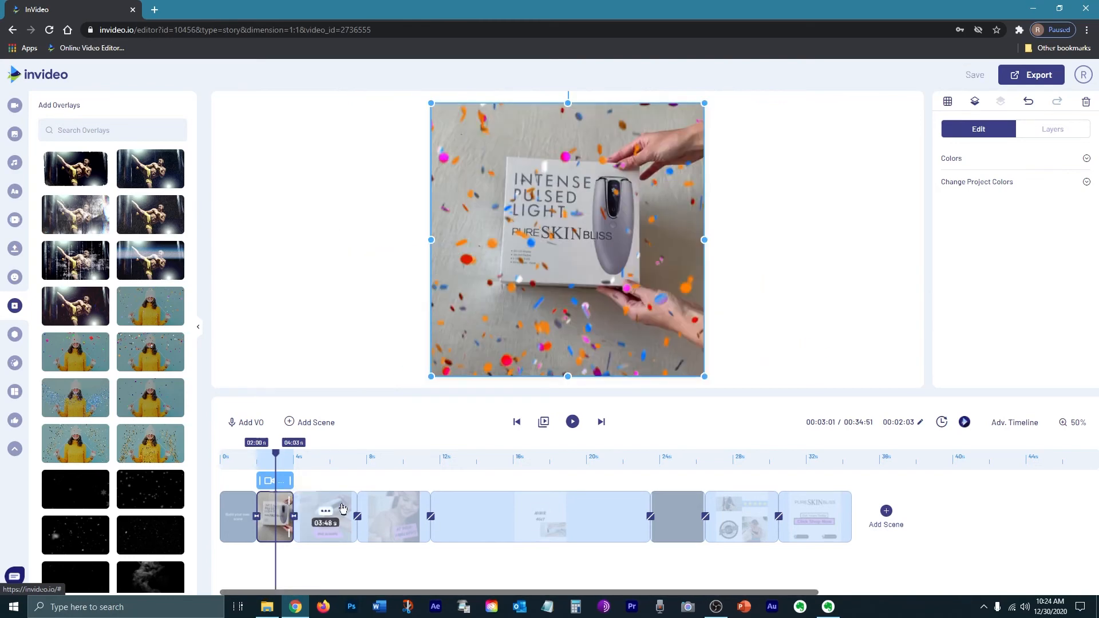
Add light leak transitions at the remaining scene joins, using Film Burn, Radial Flim Burn before the seventh scene and Subtle before the last.
{"action": "left_click", "coordinate": [297, 518]}
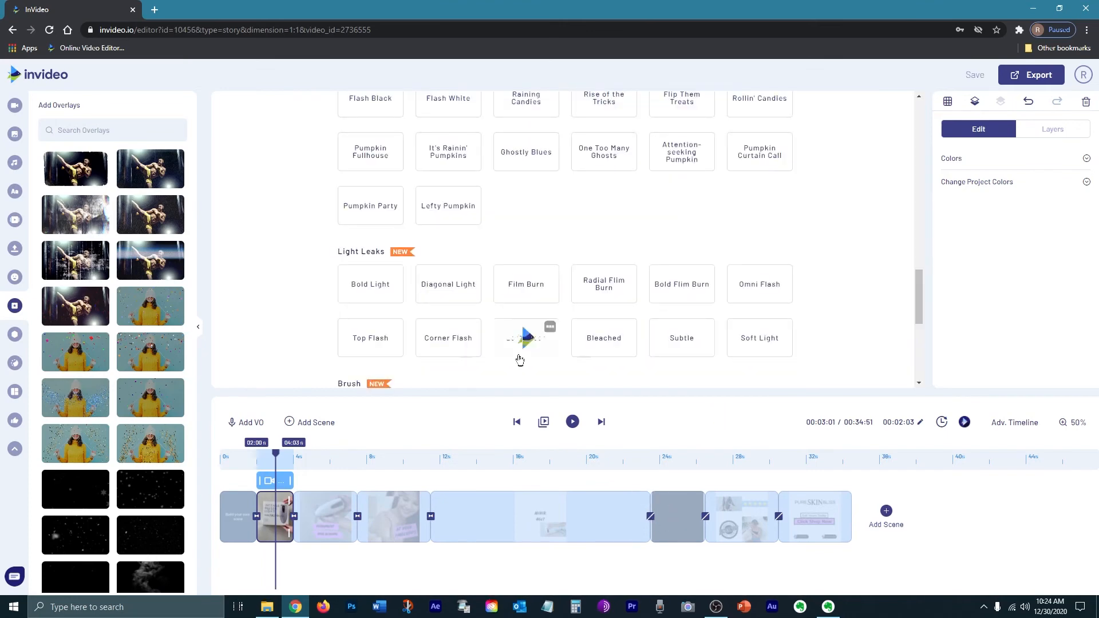
{"action": "left_click", "coordinate": [530, 286]}
{"action": "left_click", "coordinate": [706, 516]}
{"action": "left_click", "coordinate": [604, 286]}
{"action": "left_click", "coordinate": [779, 516]}
{"action": "left_click", "coordinate": [682, 336]}
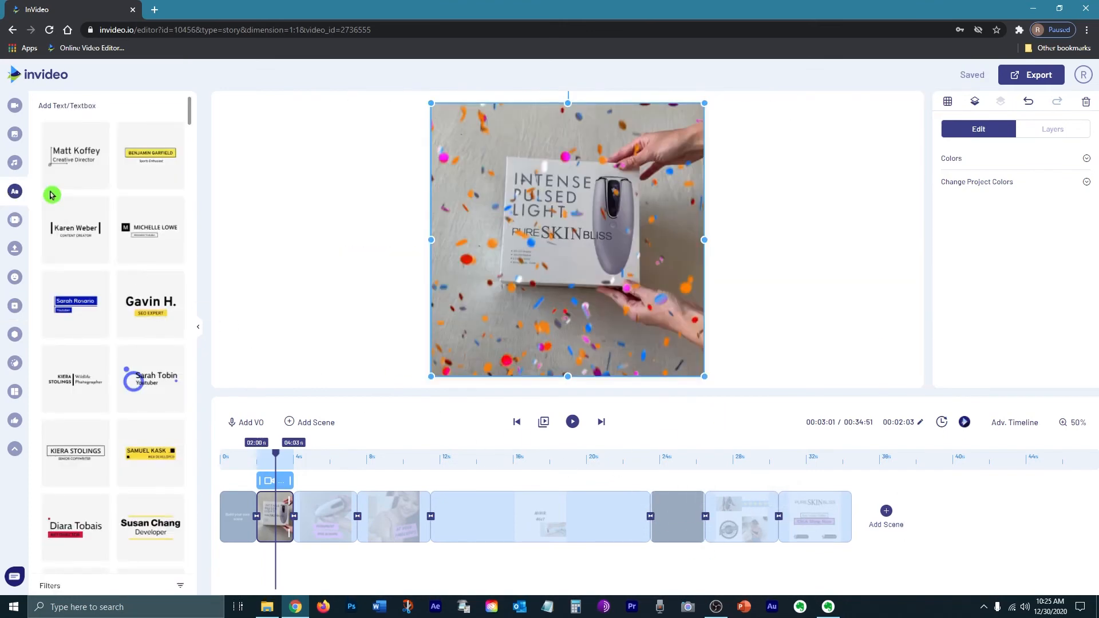
Add an R&B music track to the video and move it to the beginning of the timeline.
{"action": "left_click", "coordinate": [16, 163]}
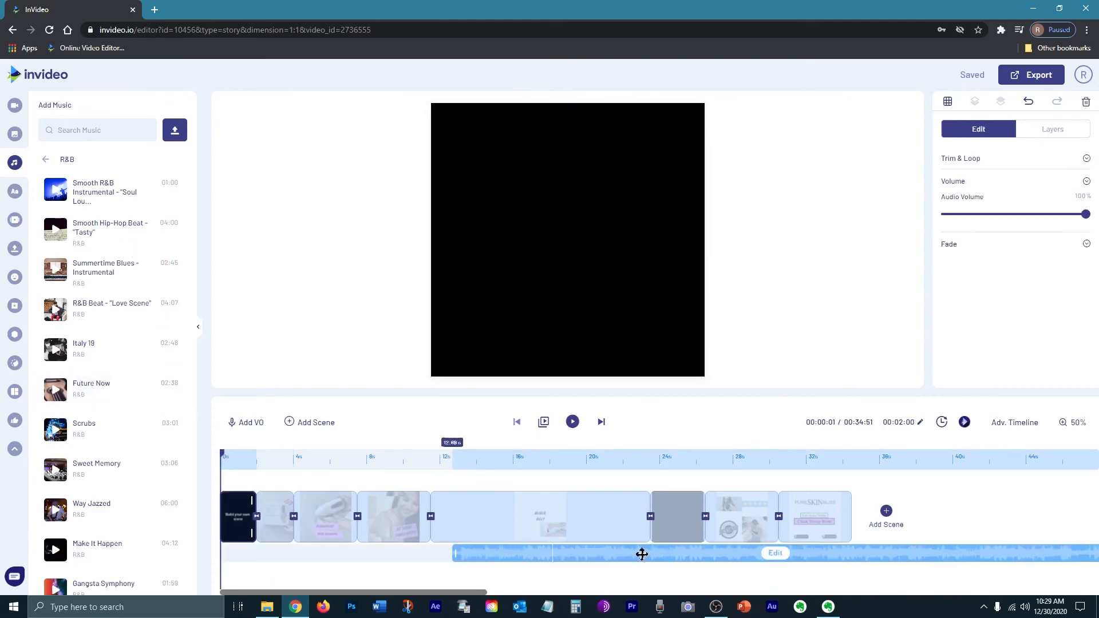
{"action": "left_click_drag", "start_coordinate": [641, 554], "coordinate": [380, 562]}
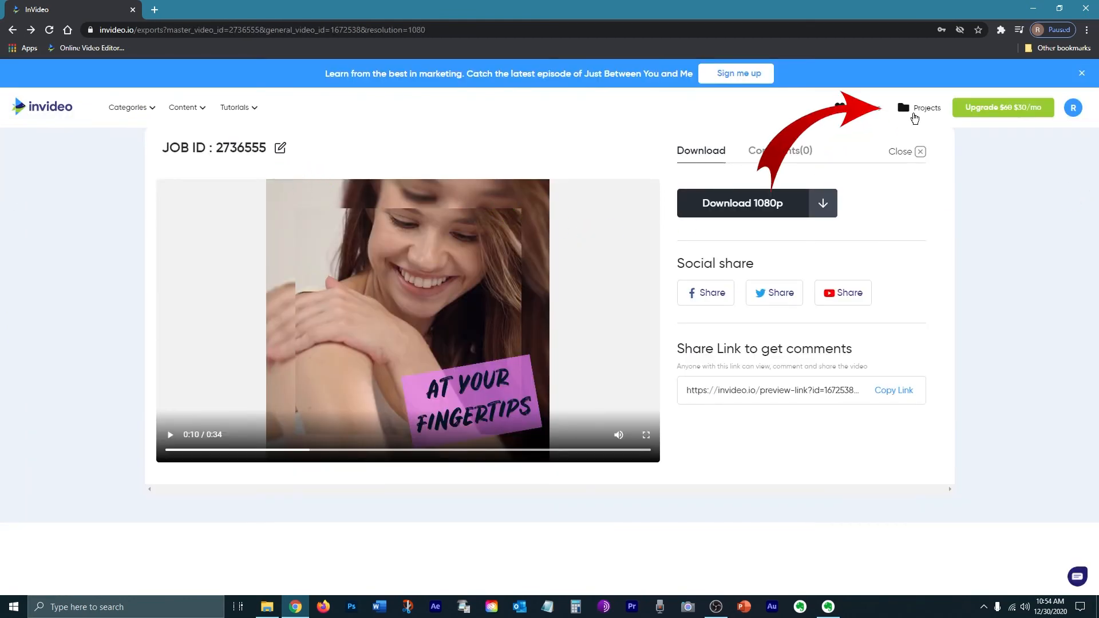
Open the Projects list to view the exported versions of the video.
{"action": "left_click", "coordinate": [915, 118]}
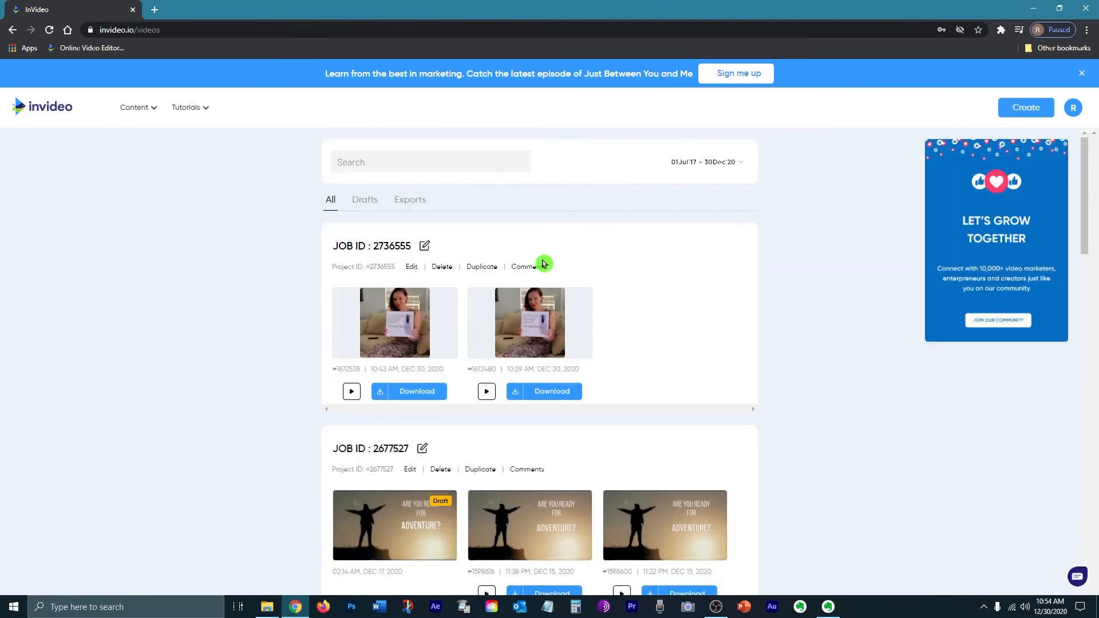
{"action": "mouse_move", "coordinate": [542, 357]}
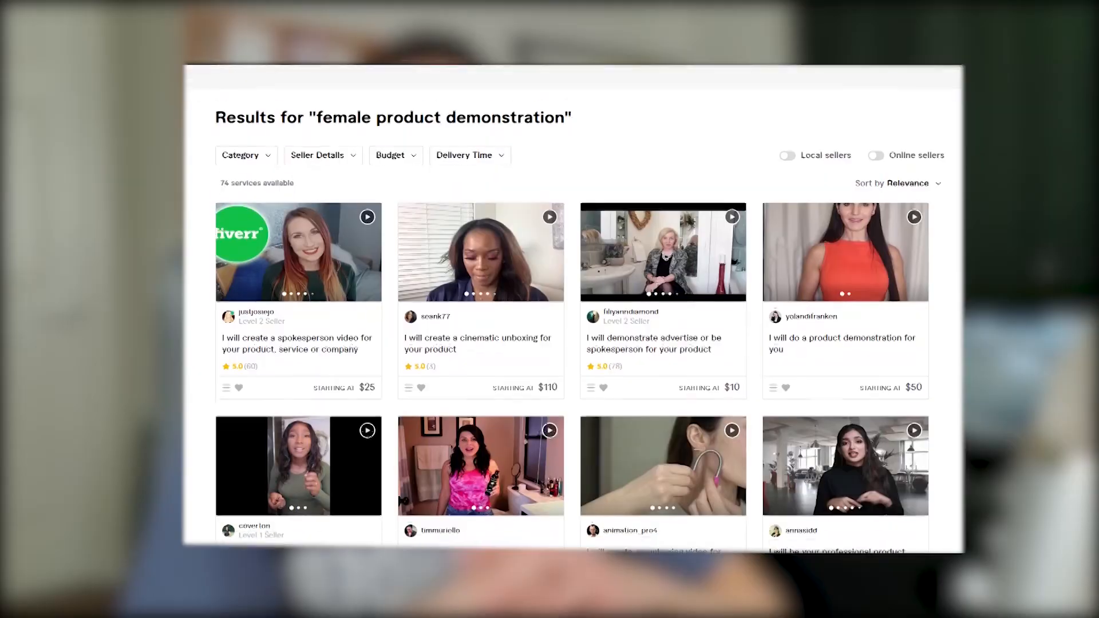
Look through the Fiverr service listings for "female product demonstration".
{"action": "scroll", "coordinate": [572, 309], "scroll_direction": "down", "scroll_amount": 4}
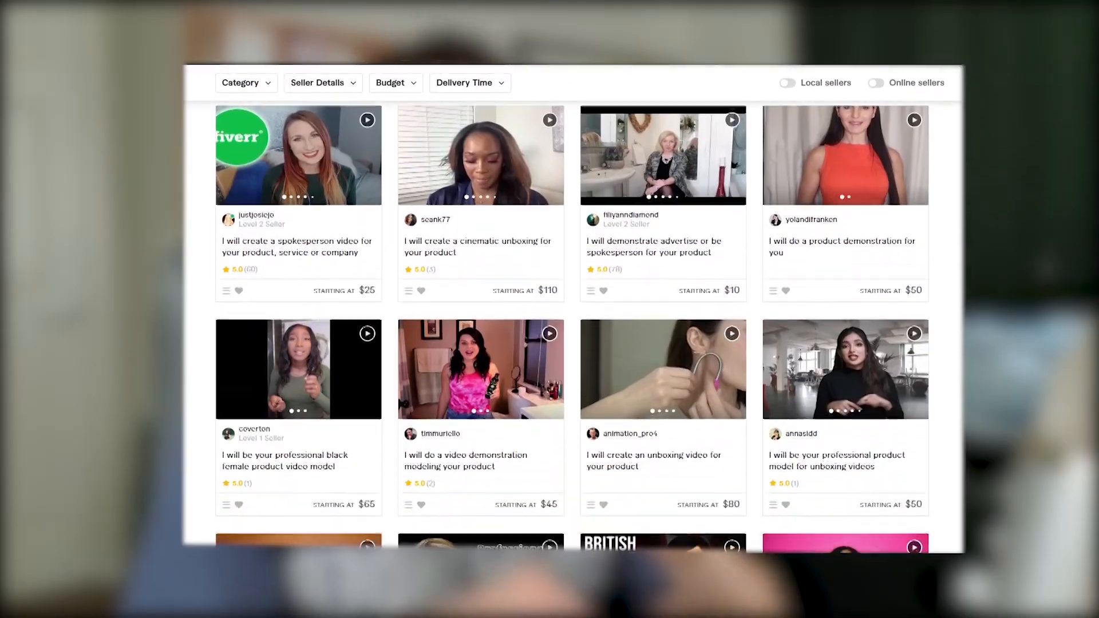
{"action": "scroll", "coordinate": [572, 309], "scroll_direction": "down", "scroll_amount": 7}
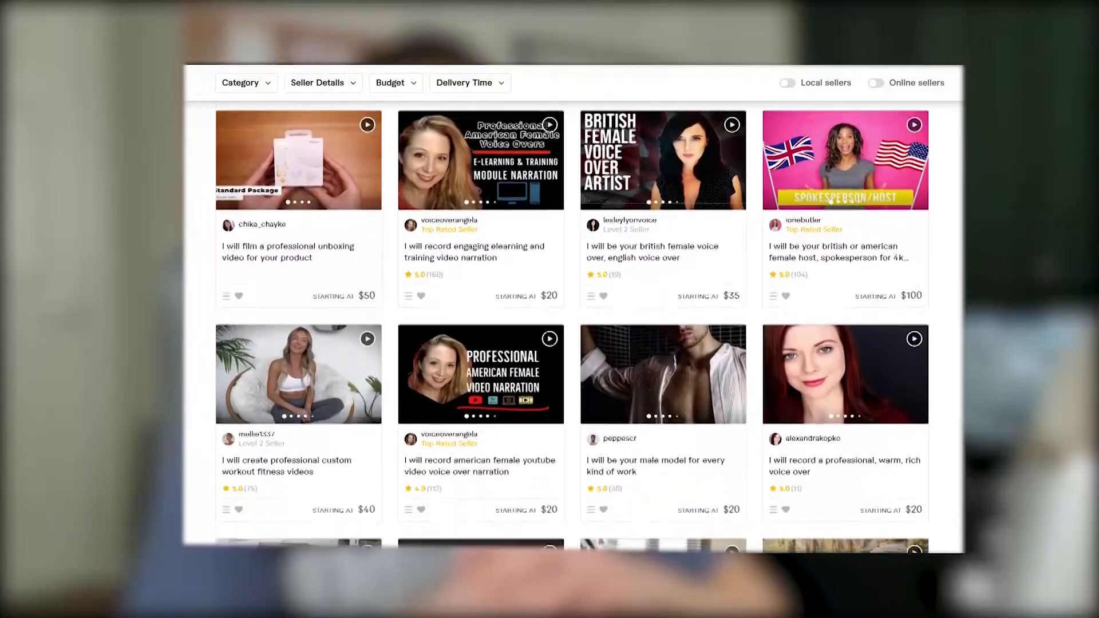